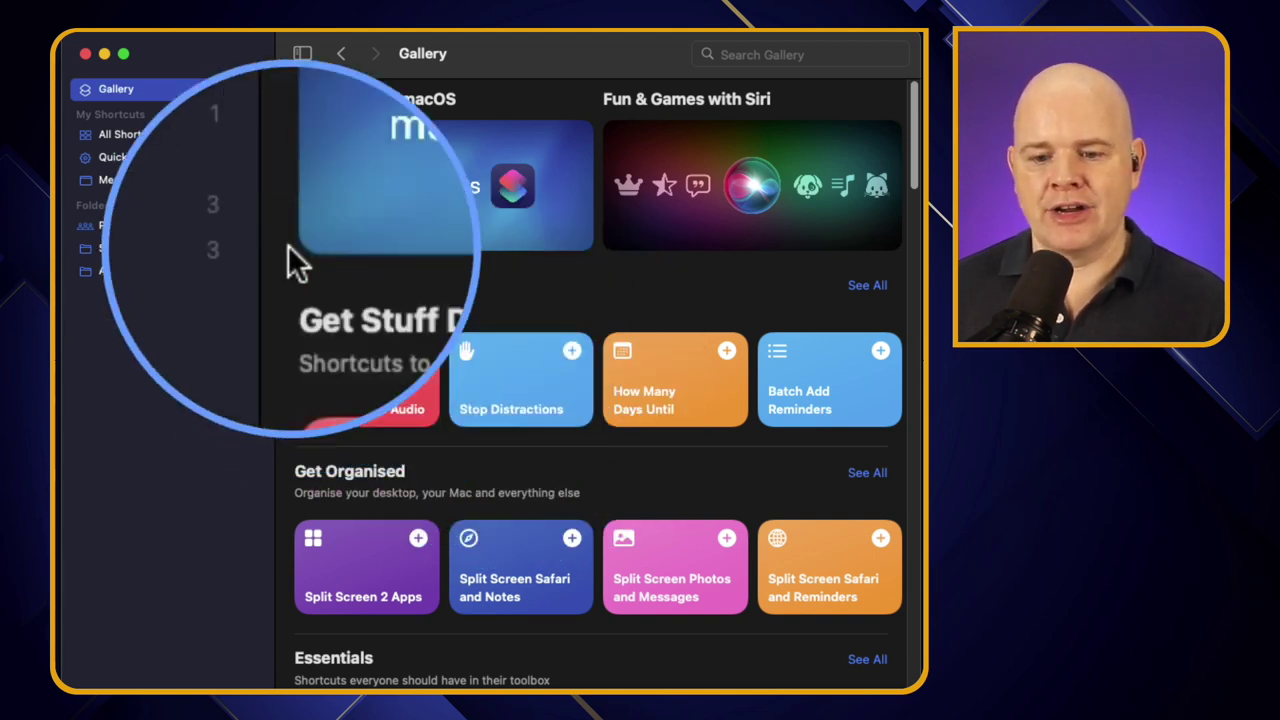
Show all shortcuts, look through them in list view, and return to the grid view.
left_click(145, 140)
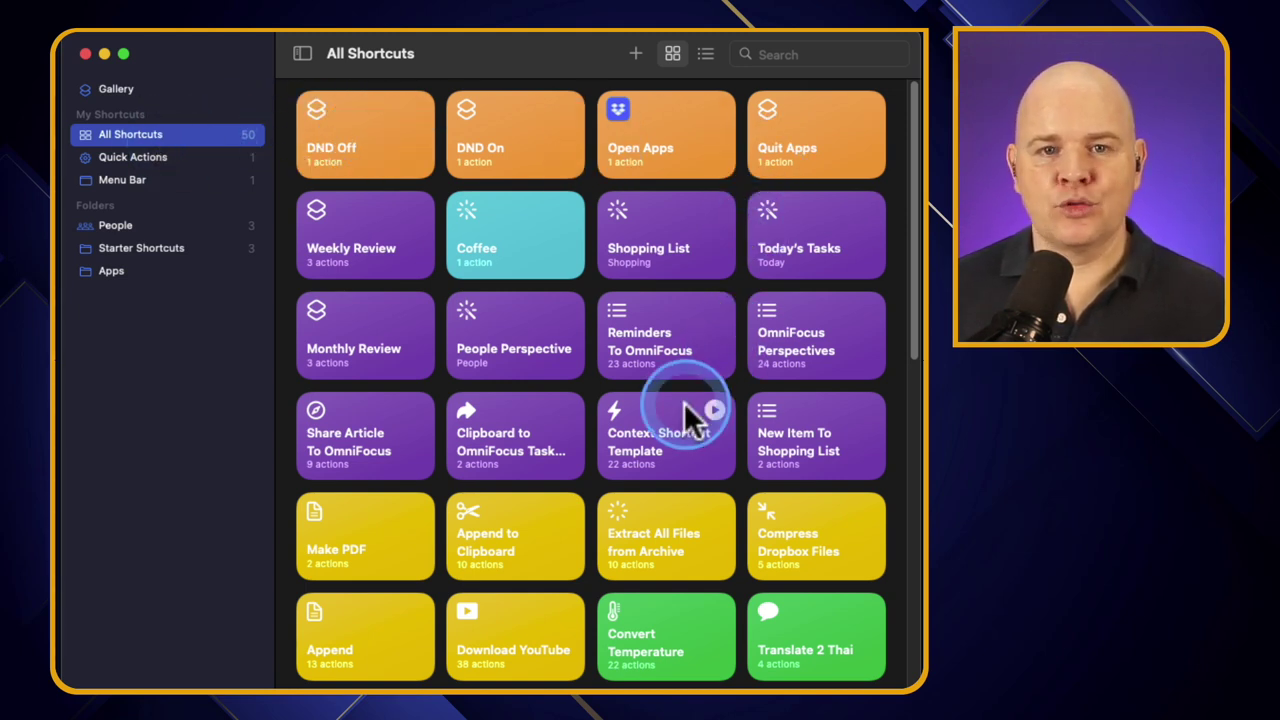
left_click(704, 54)
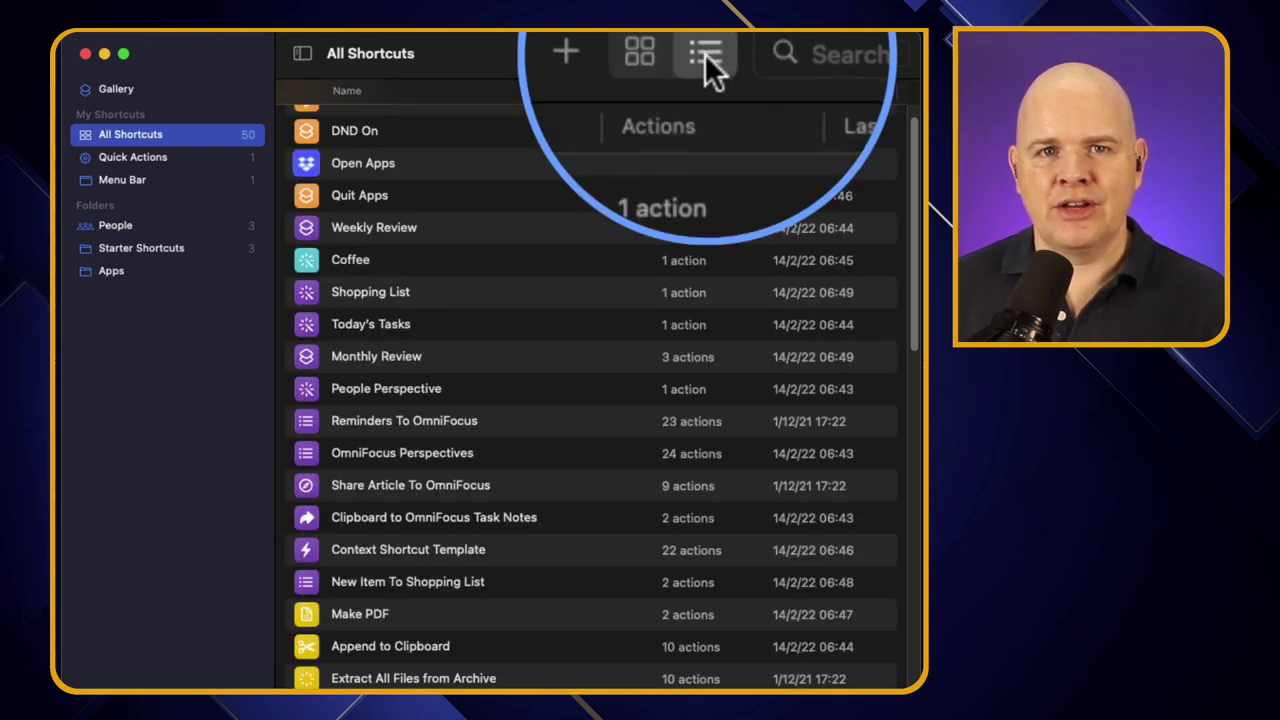
left_click_drag(910, 145, 912, 118)
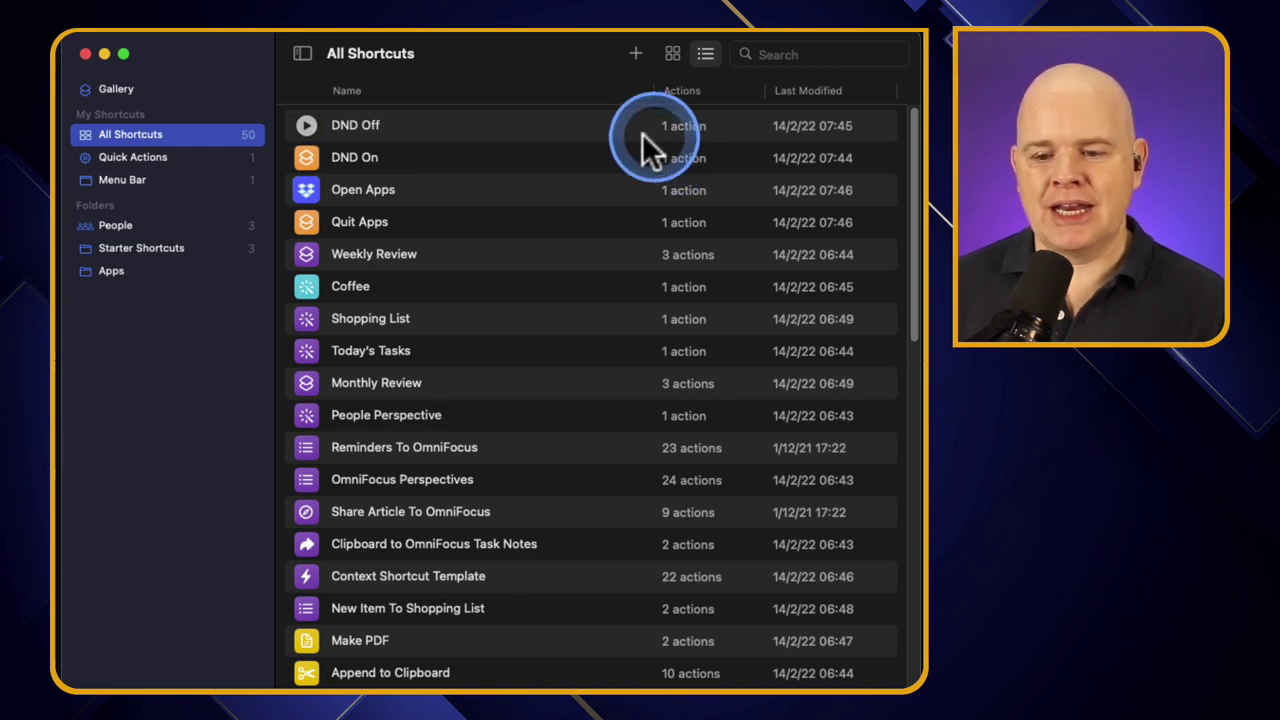
scroll(908, 168, "down", 2)
left_click_drag(908, 168, 908, 123)
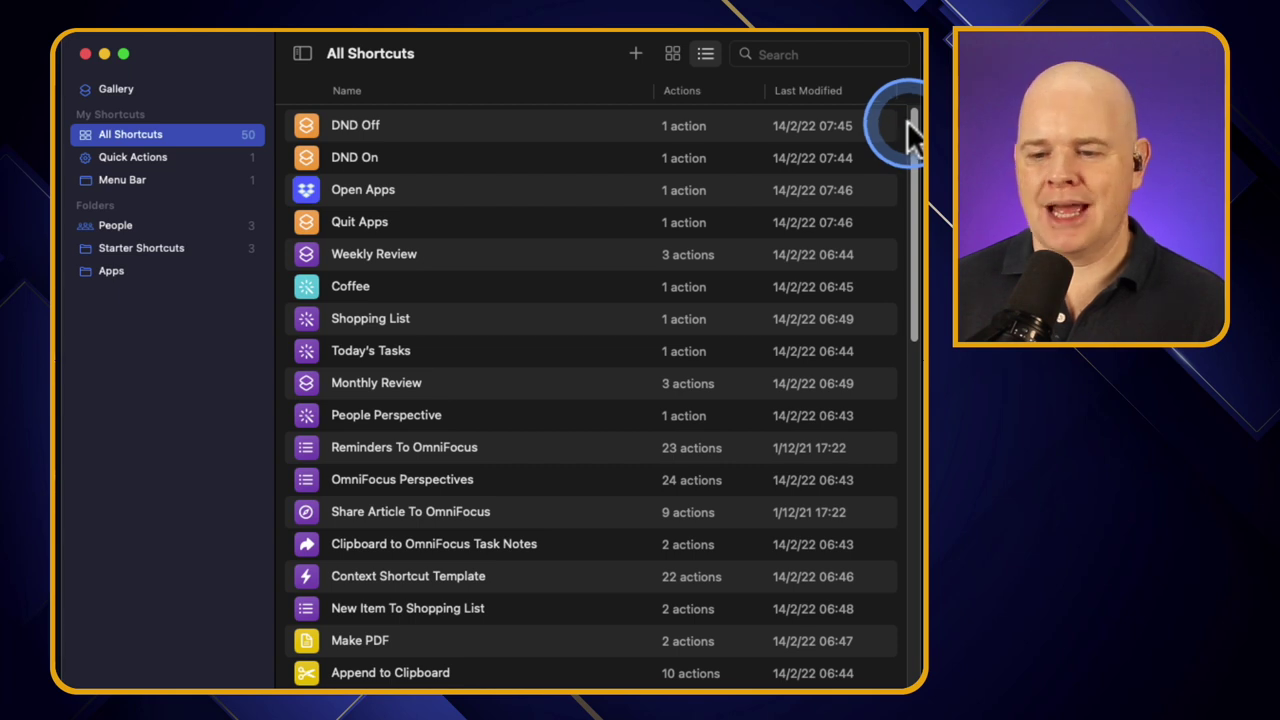
left_click(672, 53)
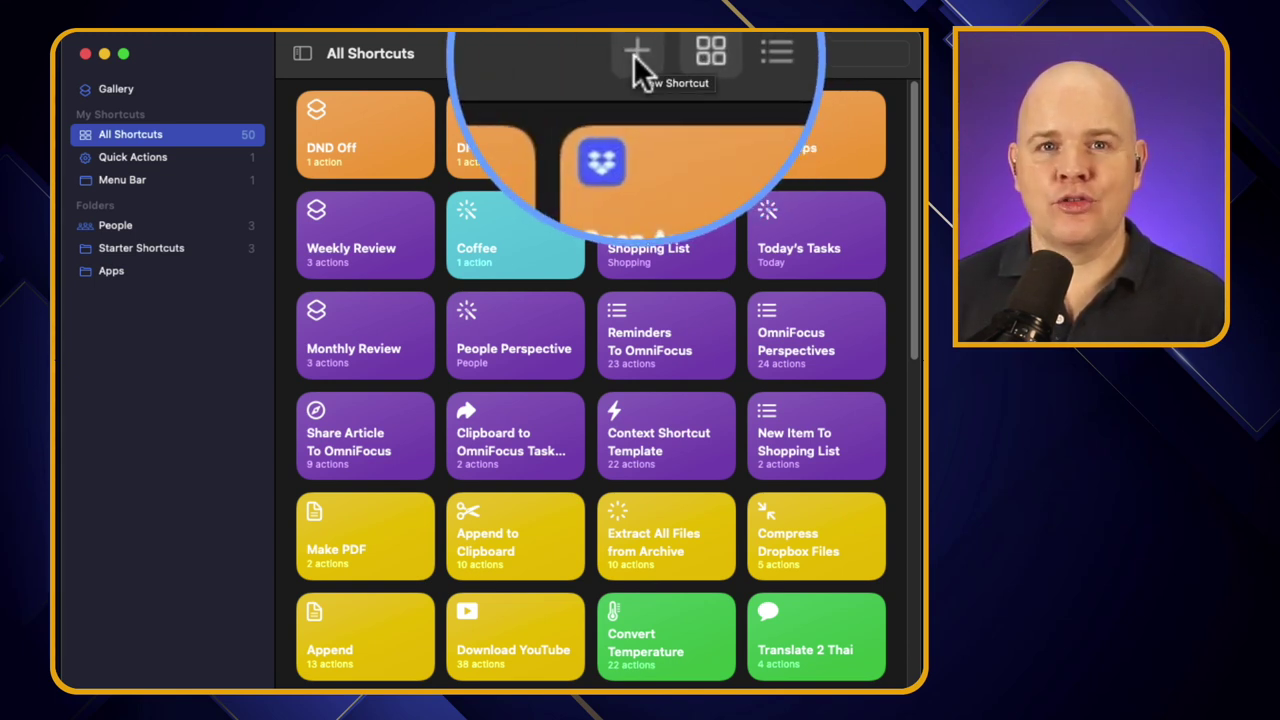
Create a new empty shortcut and return to the overview of all shortcuts.
left_click(633, 54)
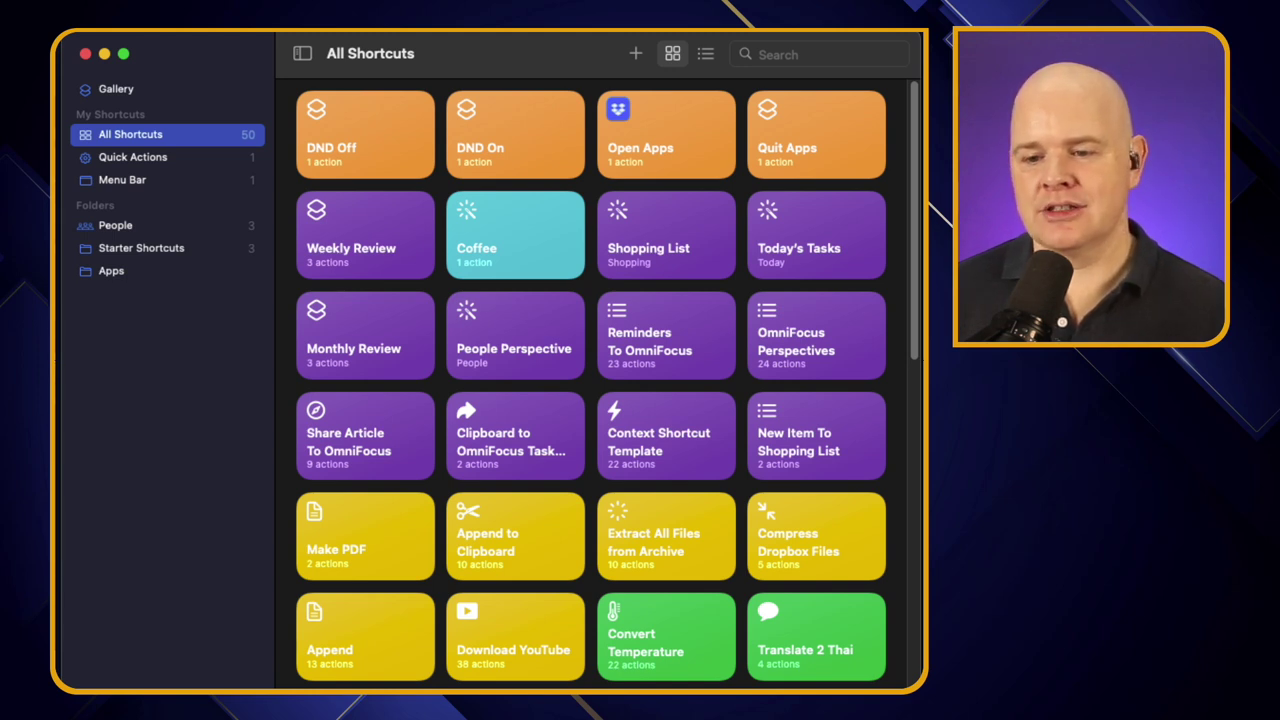
left_click(636, 55)
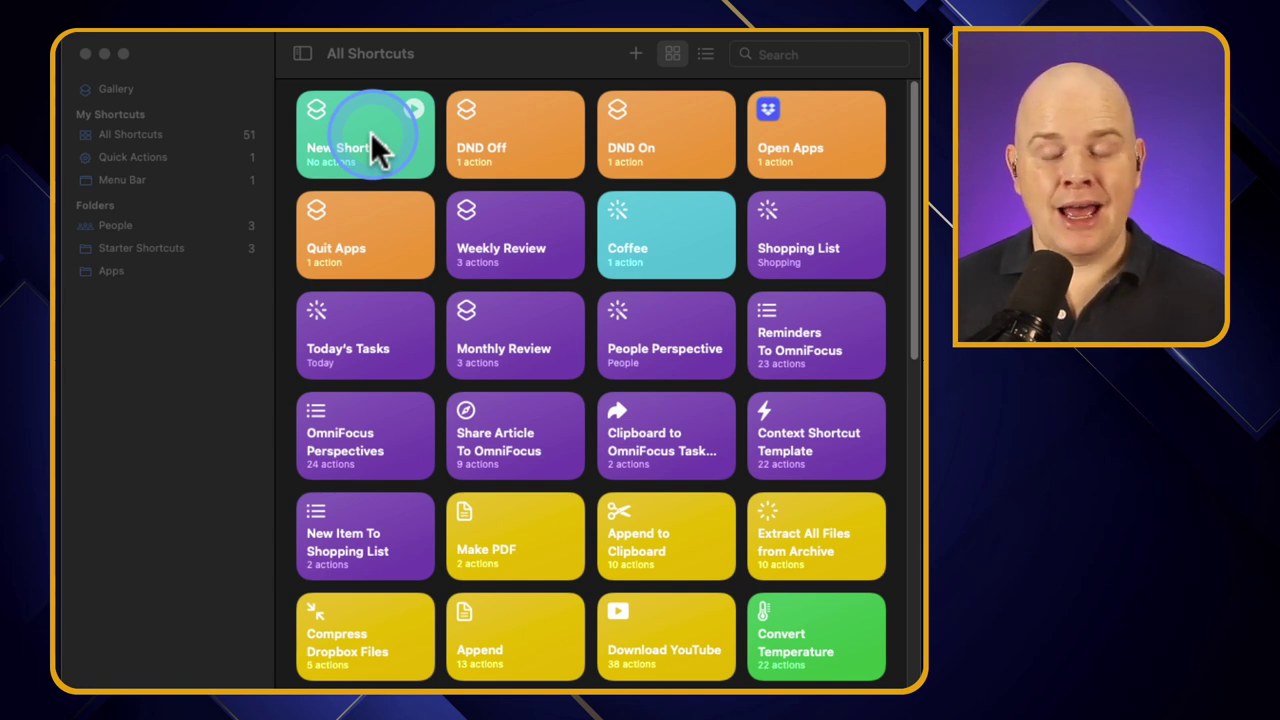
left_click(543, 206)
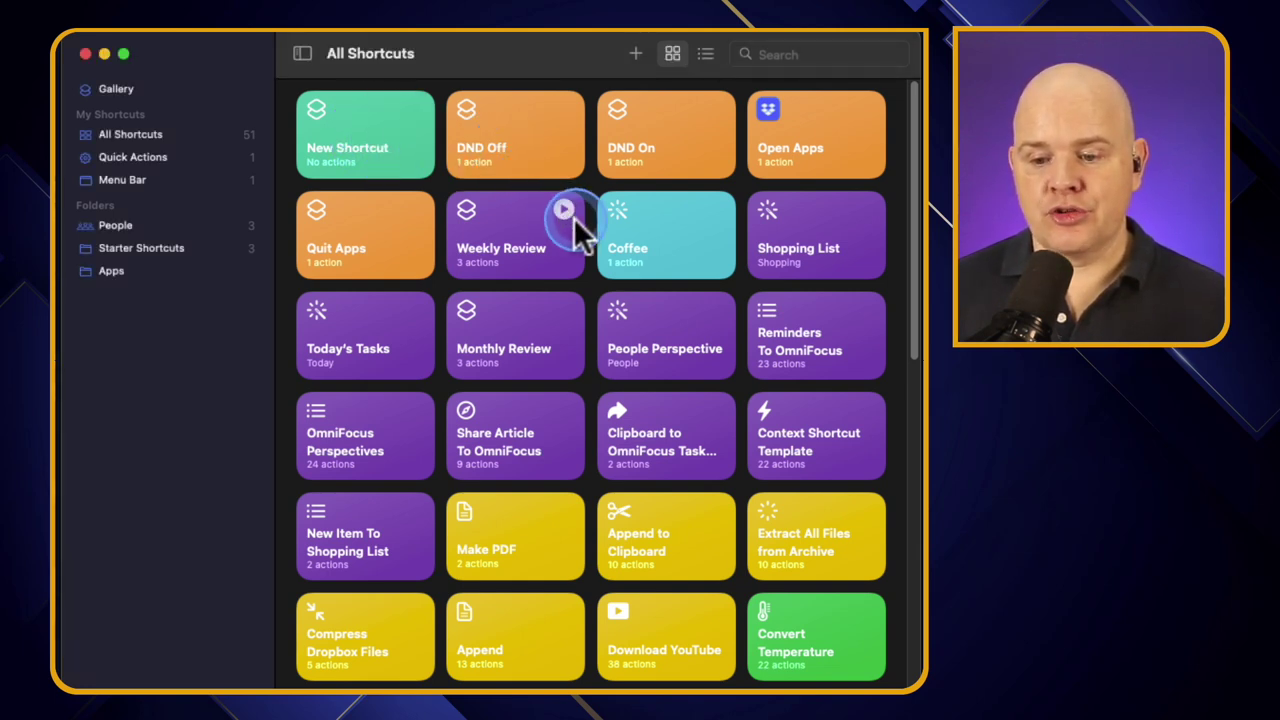
Reorder the shortcuts grid so that DND Off sits directly after DND On.
left_click_drag(535, 160, 590, 238)
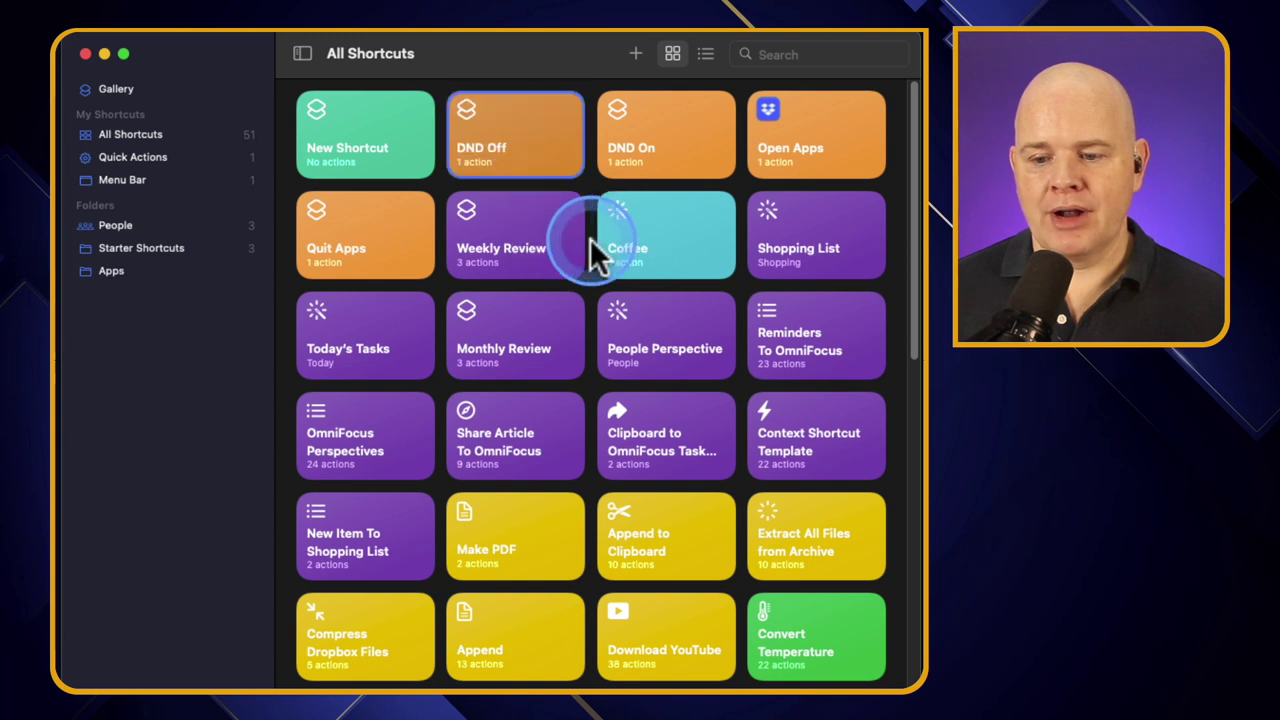
left_click_drag(508, 215, 600, 146)
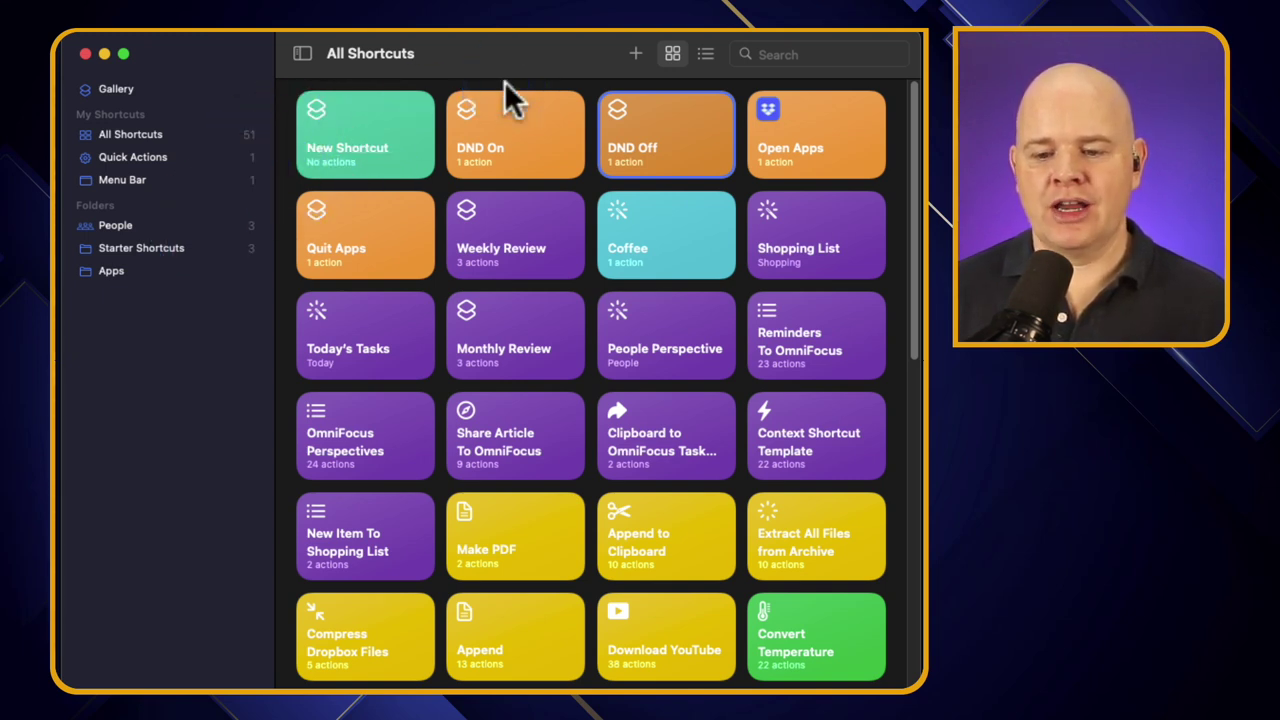
Change the New Shortcut tile's colour to green and its icon to the fork and knife.
mouse_move(398, 112)
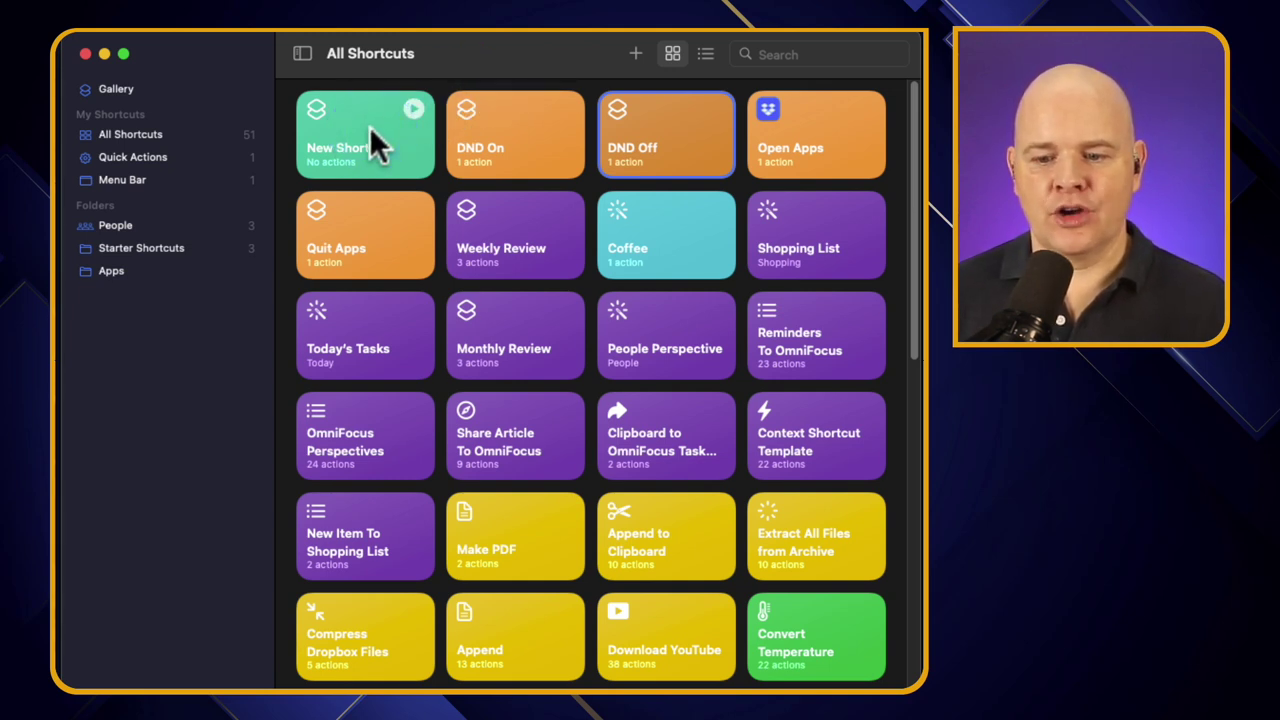
right_click(369, 128)
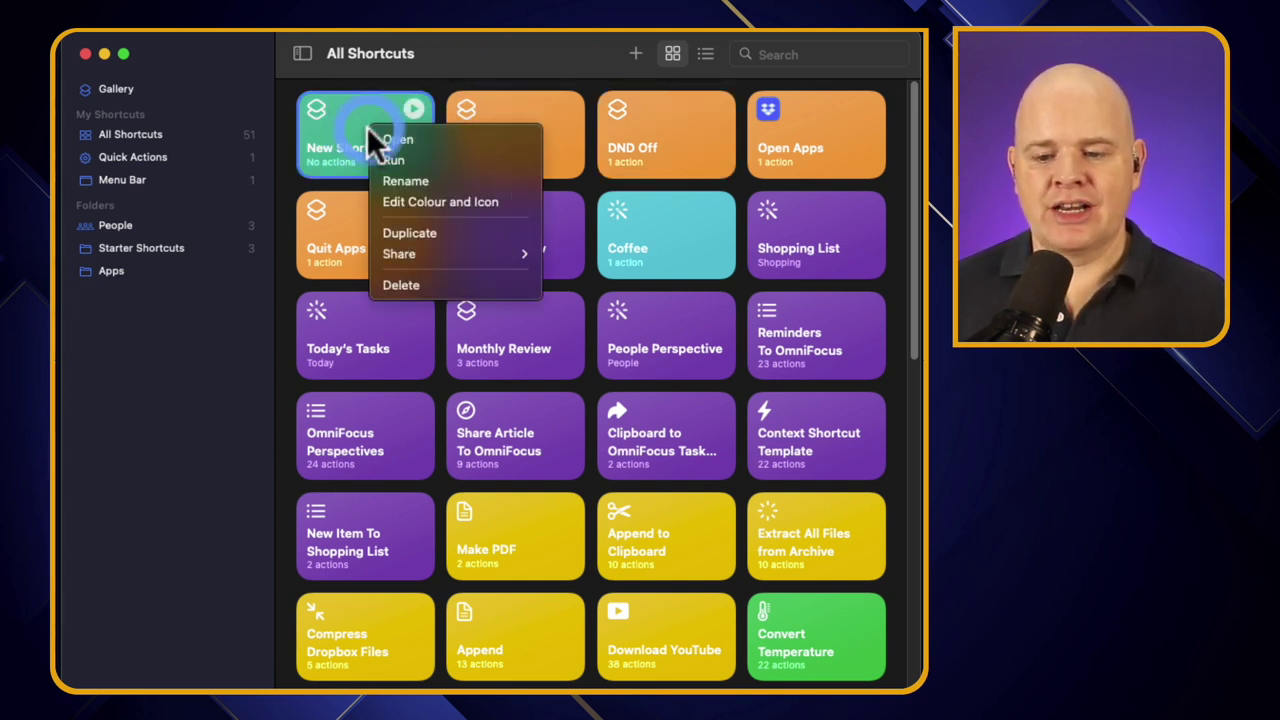
left_click(414, 205)
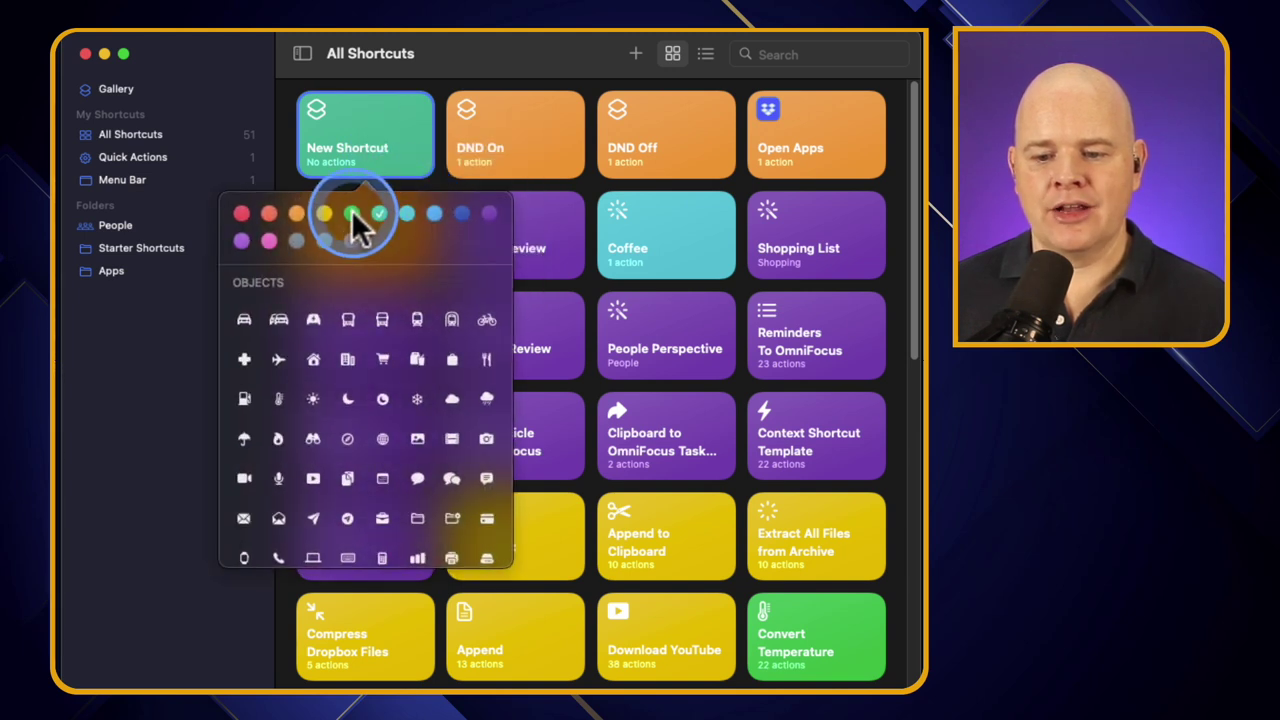
left_click(352, 214)
left_click(372, 400)
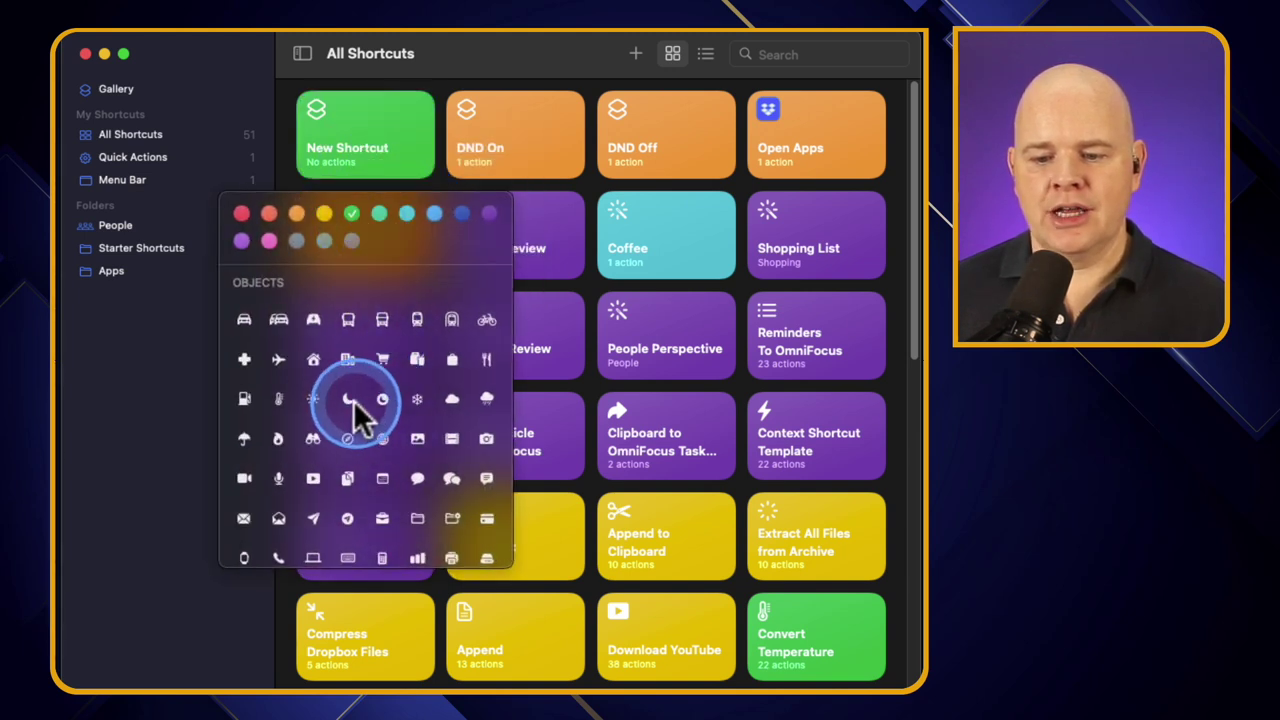
left_click(486, 358)
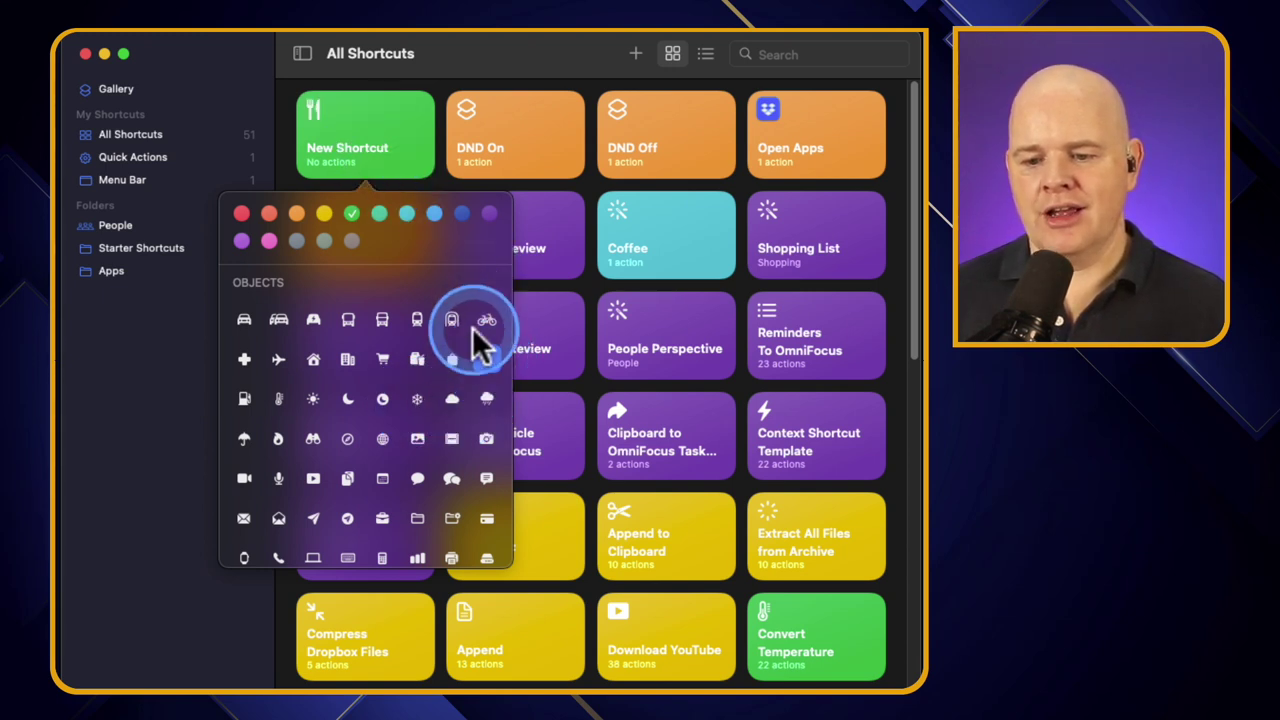
left_click(361, 137)
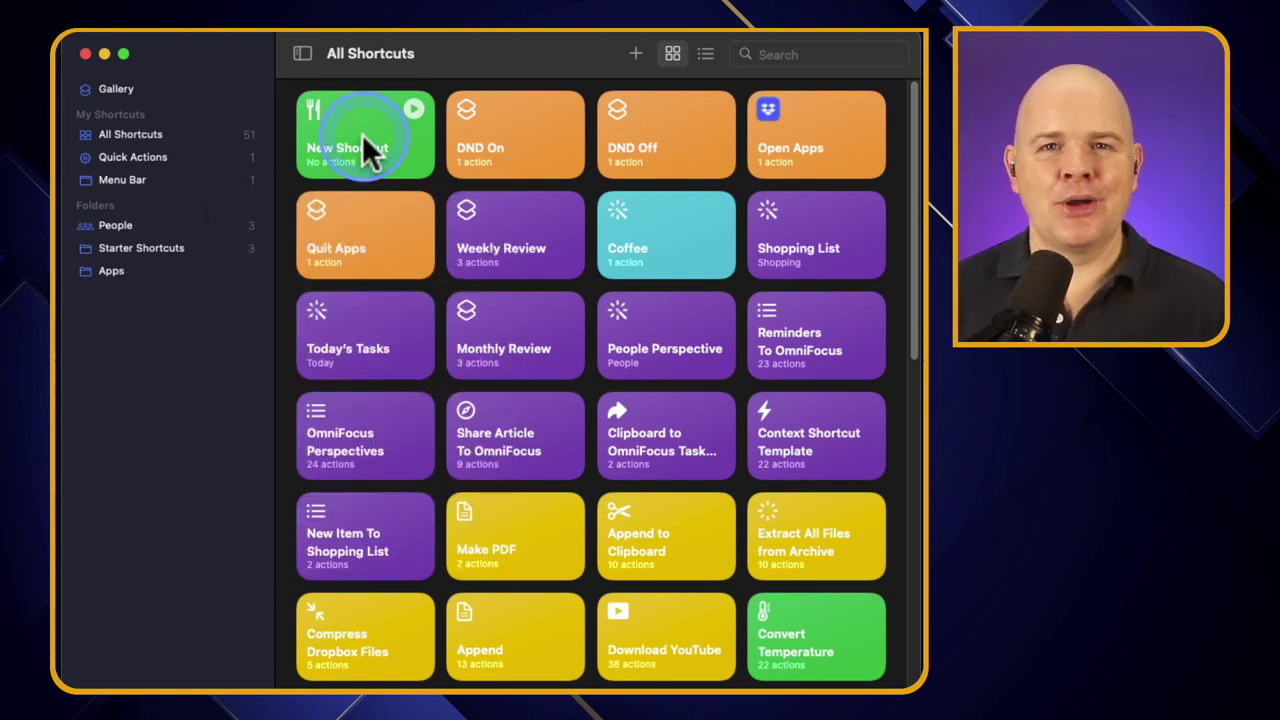
Open the empty New Shortcut in the shortcut editor.
left_click(355, 128)
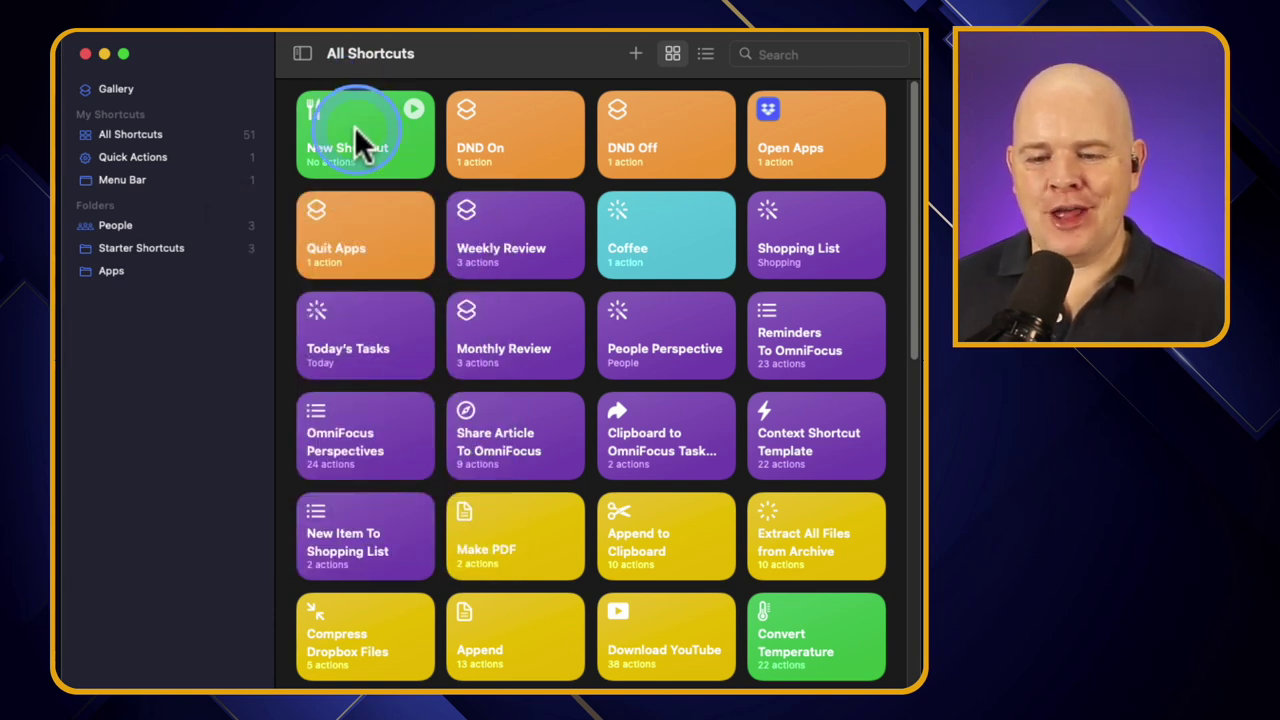
double_click(350, 132)
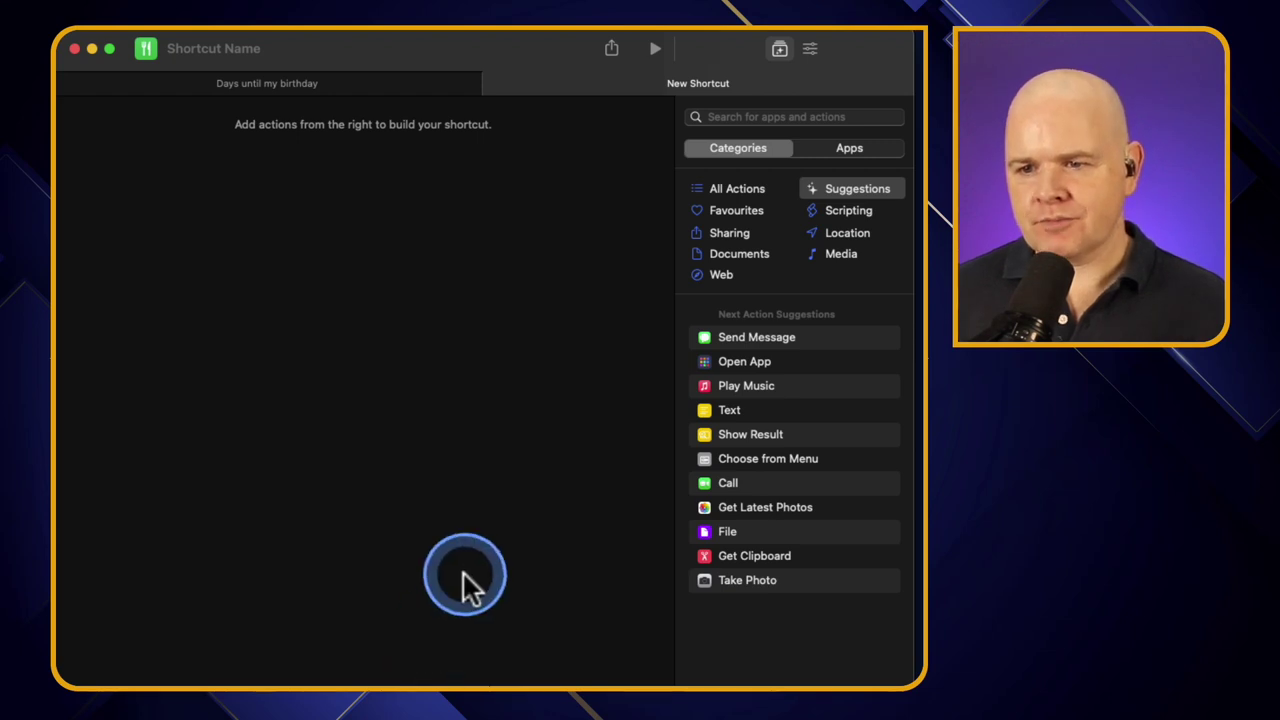
View the open Days until my birthday shortcut and return to the New Shortcut editor.
left_click(381, 85)
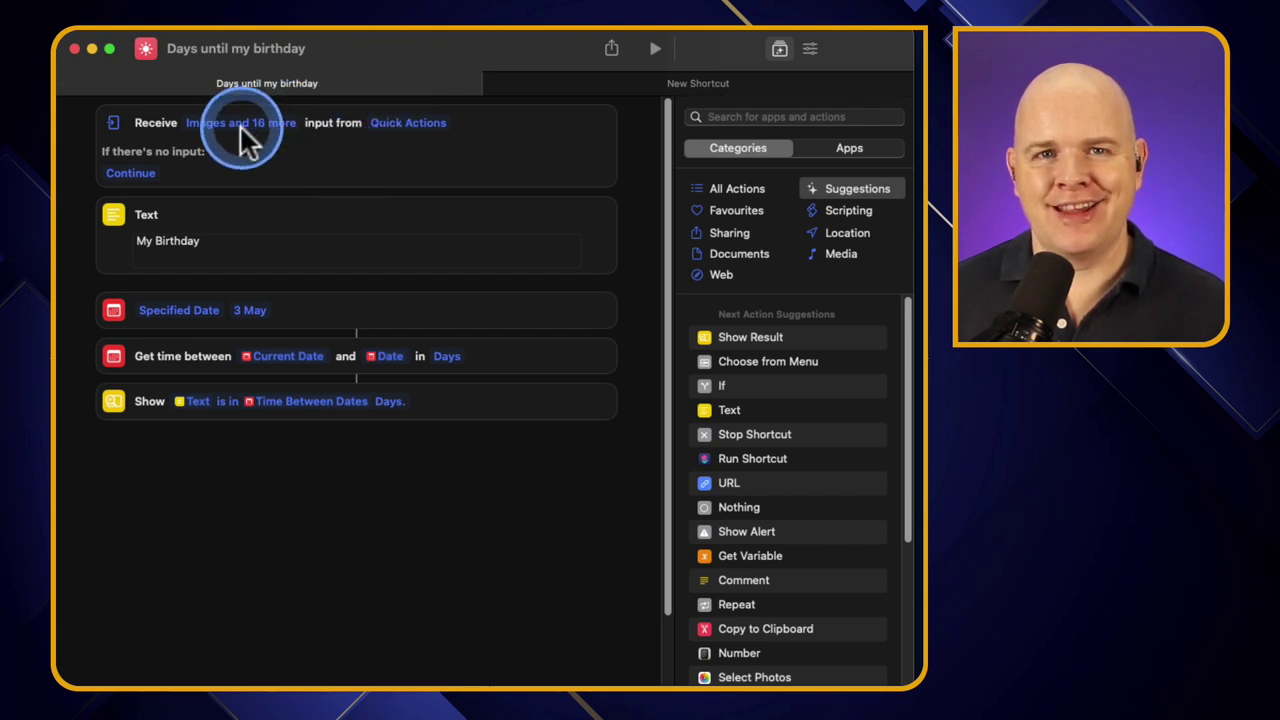
left_click(596, 88)
left_click(410, 90)
left_click(553, 88)
left_click(430, 89)
left_click(589, 89)
left_click(434, 87)
left_click(525, 86)
left_click(410, 87)
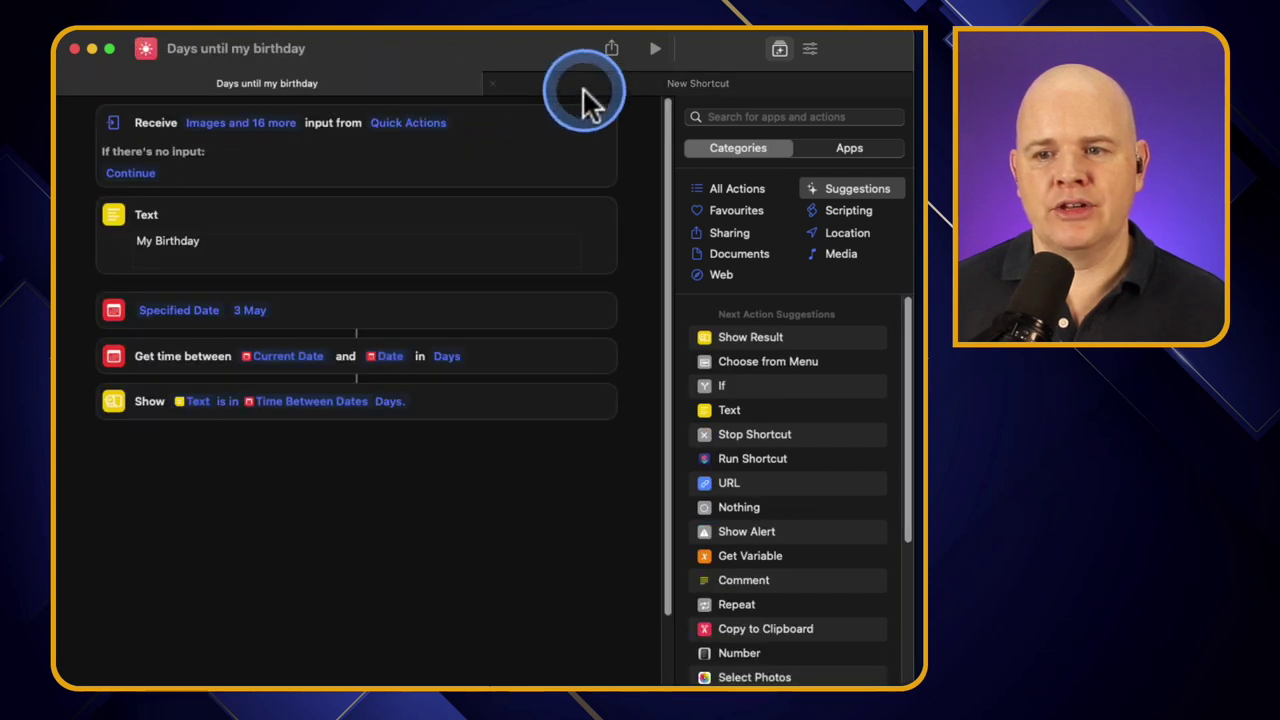
left_click(581, 85)
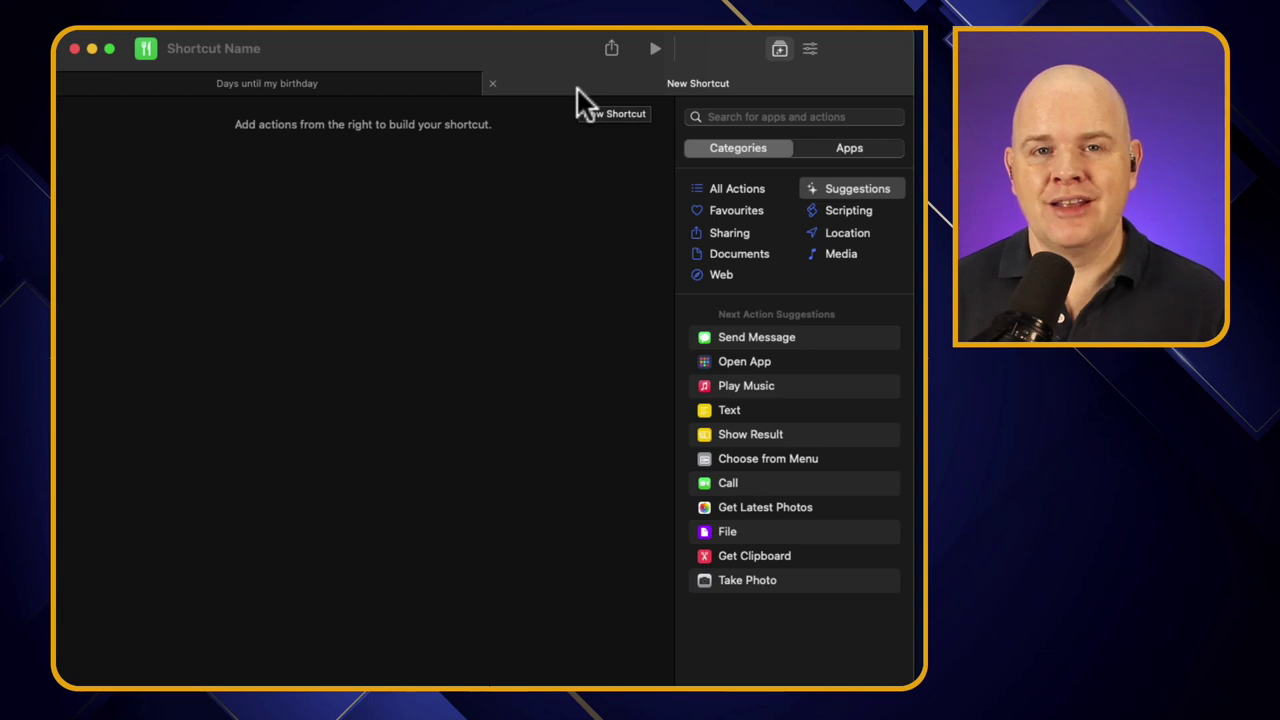
Detach the Days until my birthday shortcut into its own window and close that window.
left_click_drag(461, 69, 502, 273)
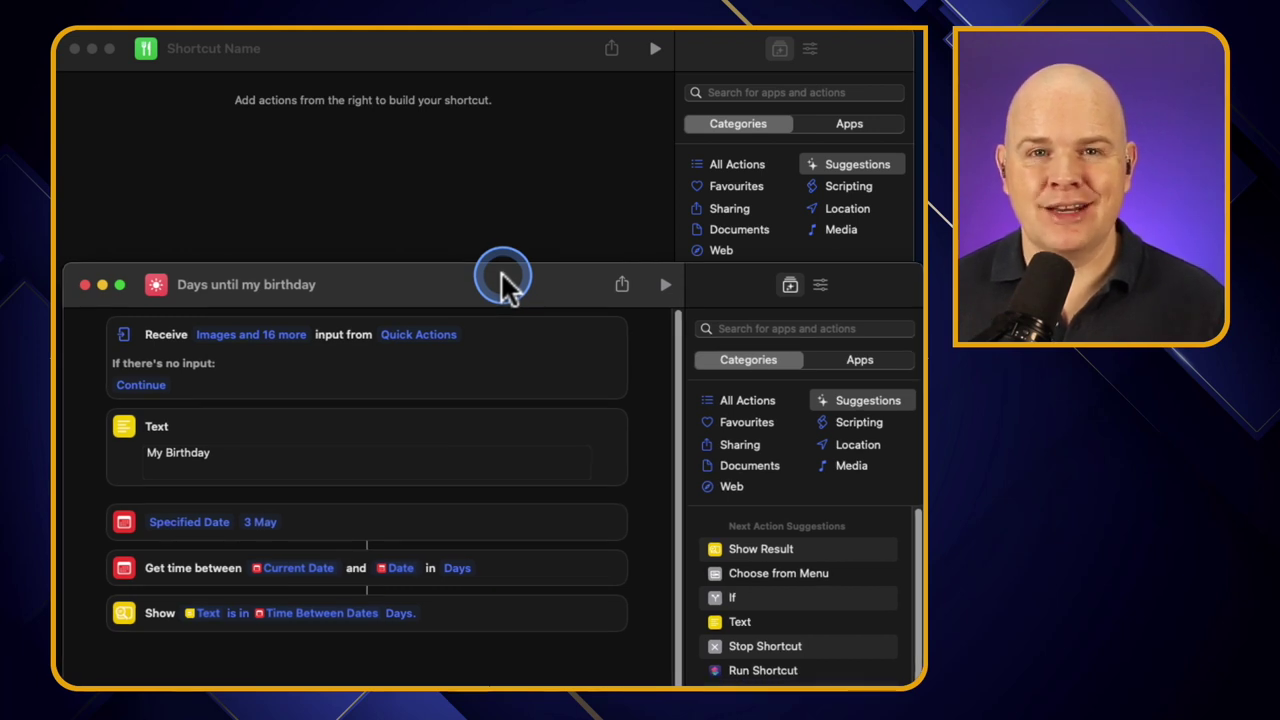
left_click_drag(502, 279, 613, 253)
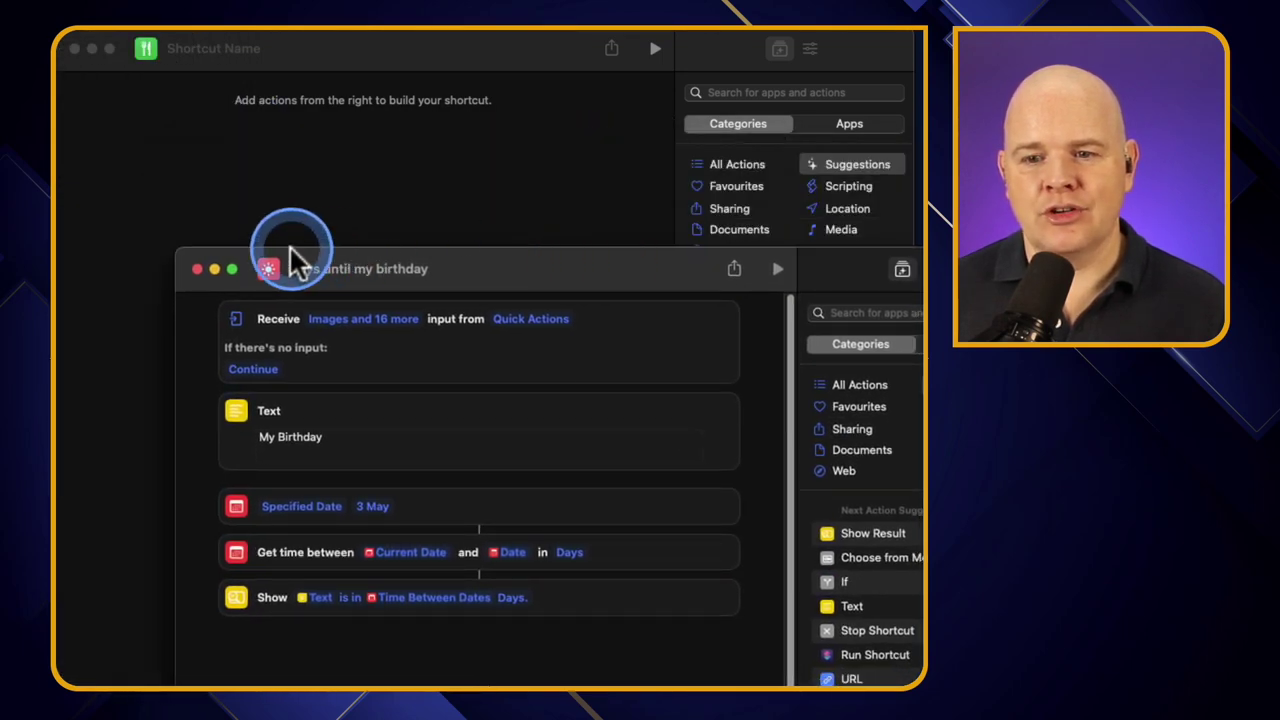
left_click(197, 270)
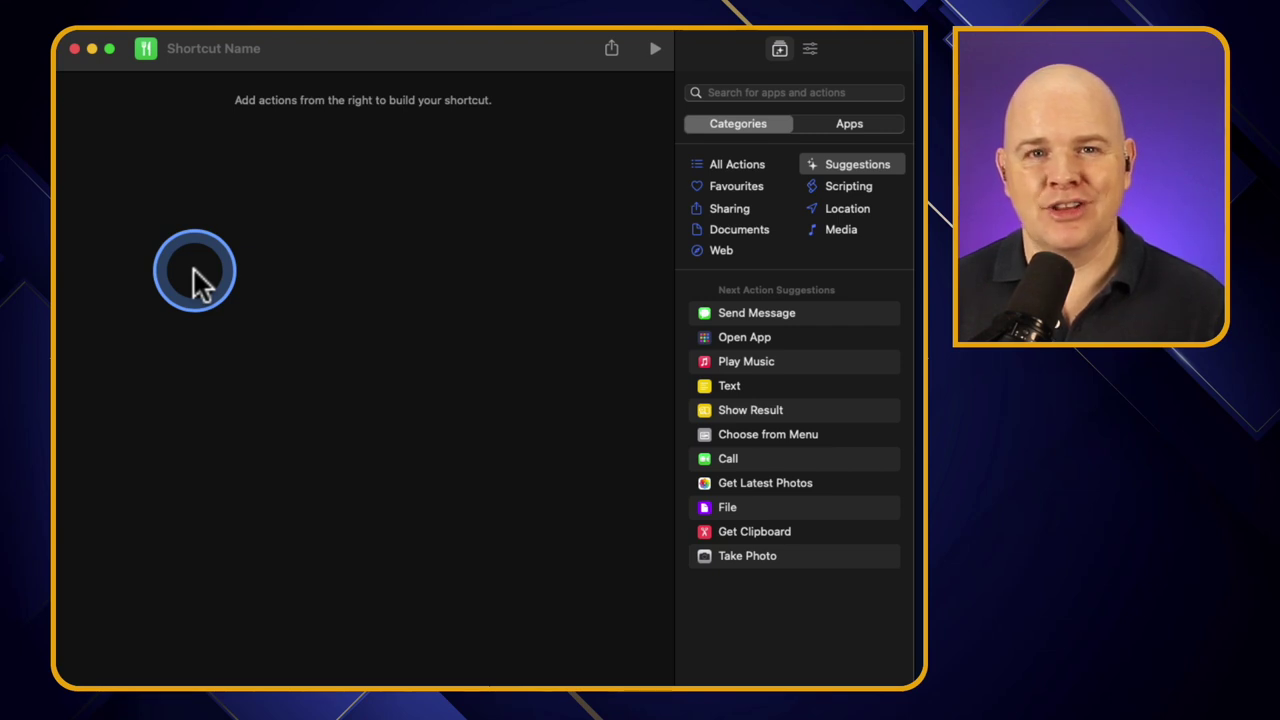
left_click(185, 270)
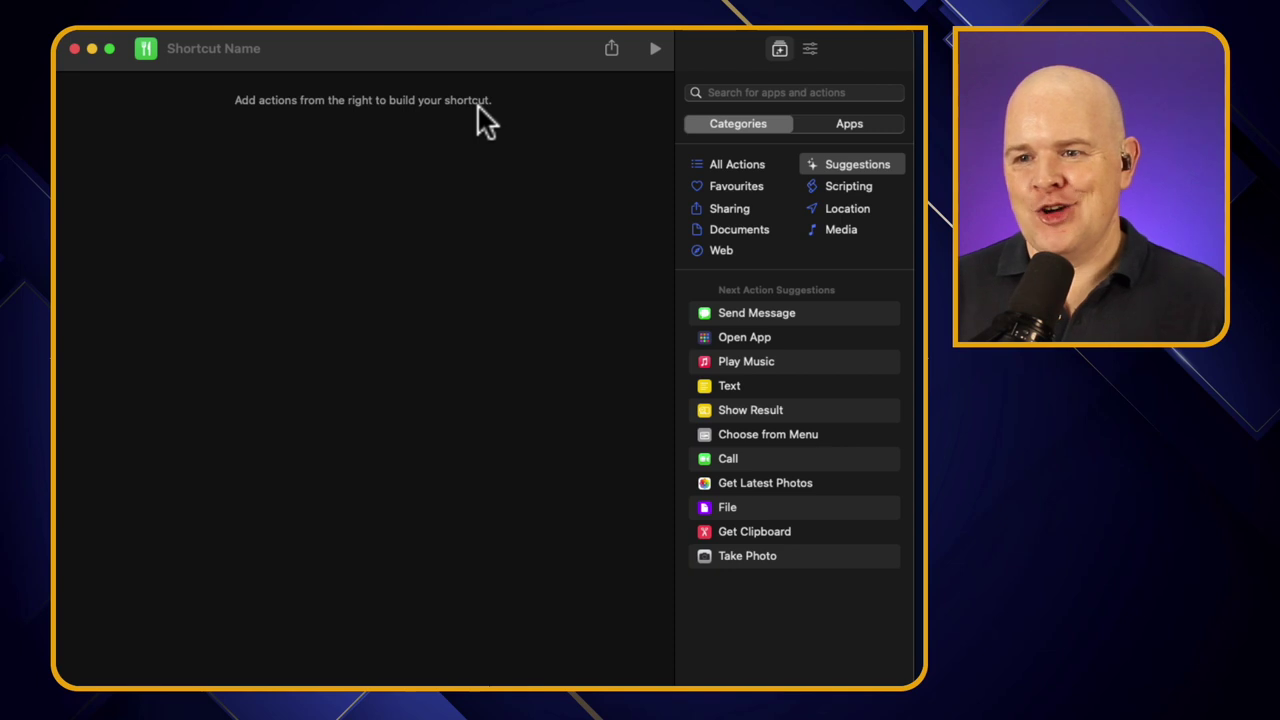
left_click(493, 150)
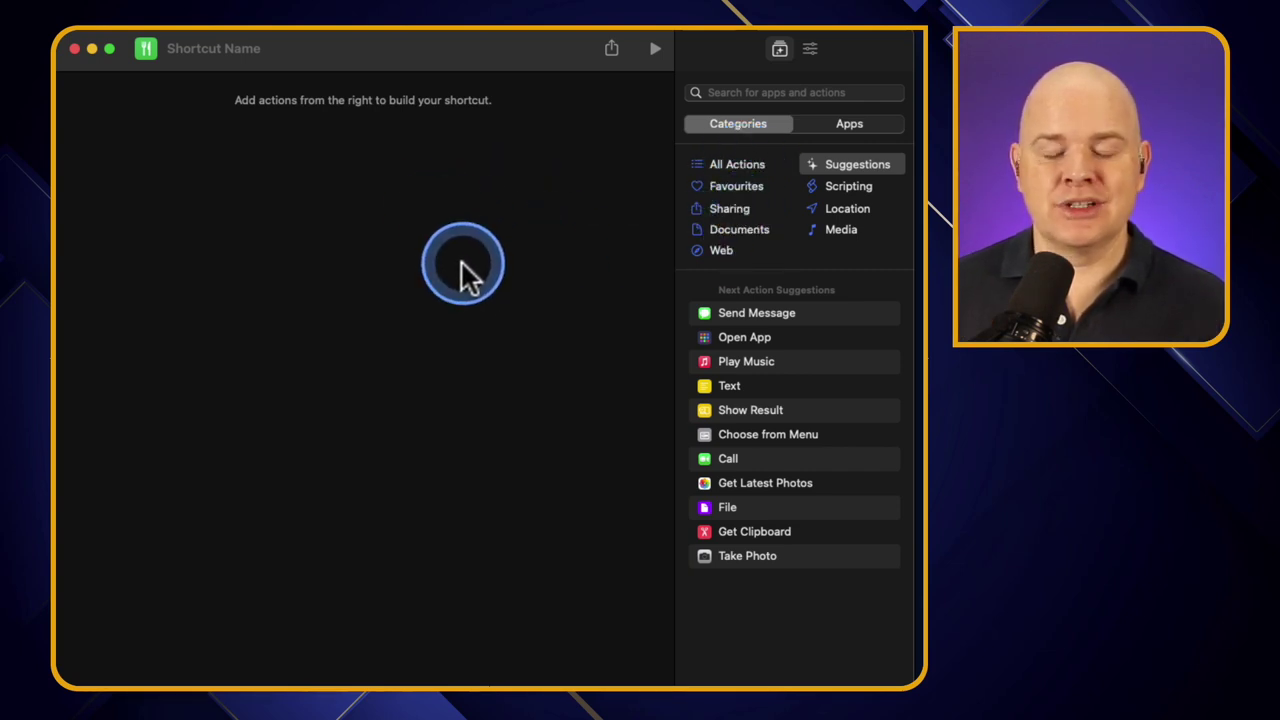
In the full list of actions, open the description of Add New Event and mark the action as a favourite.
left_click(735, 165)
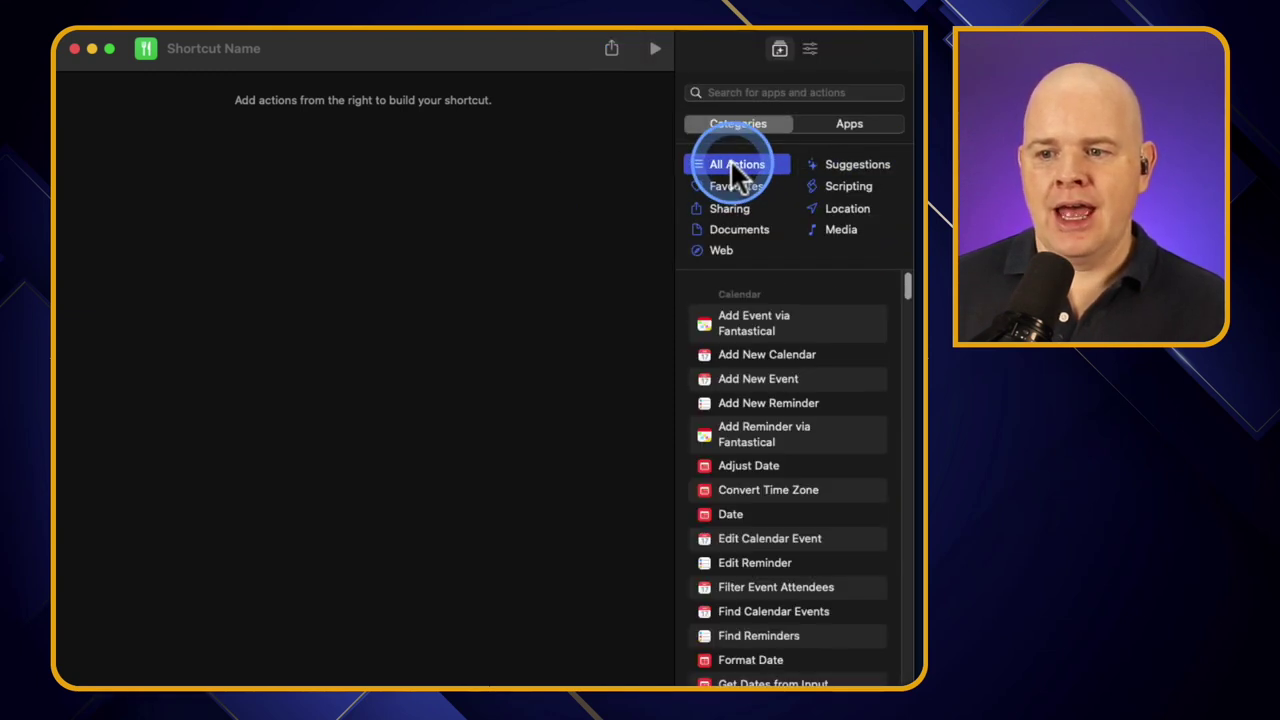
left_click_drag(903, 286, 746, 170)
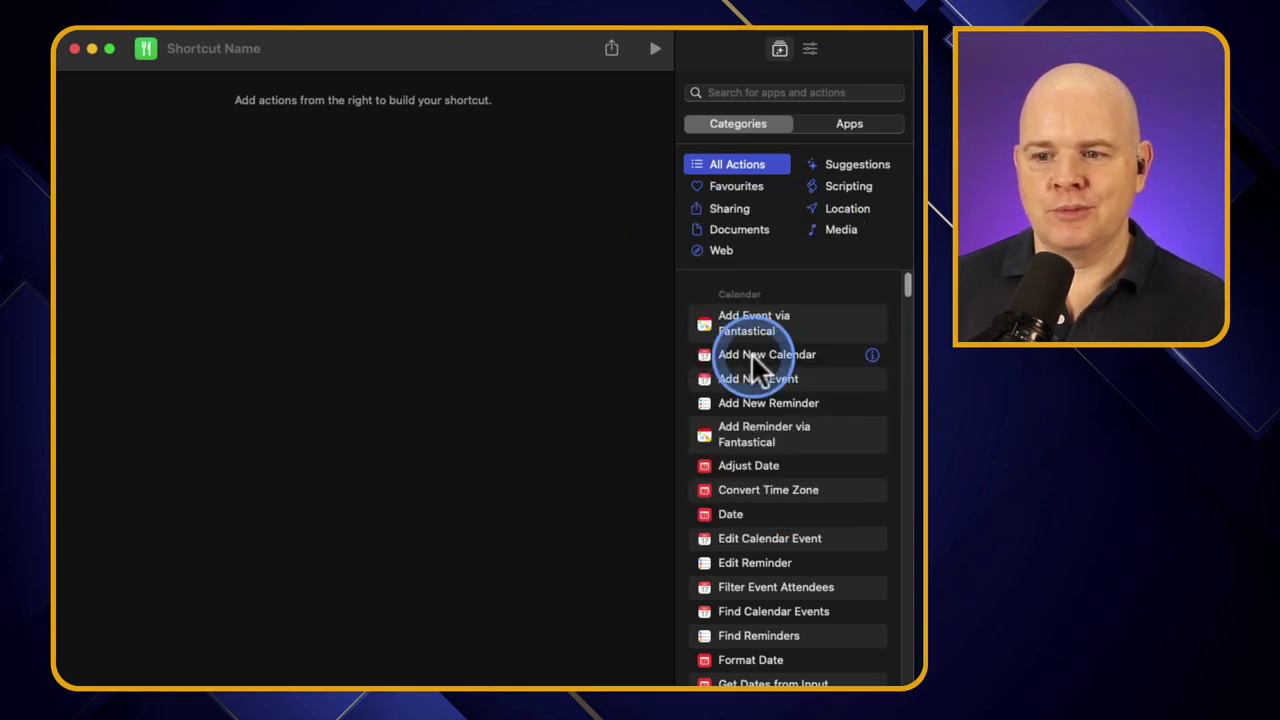
left_click(750, 382)
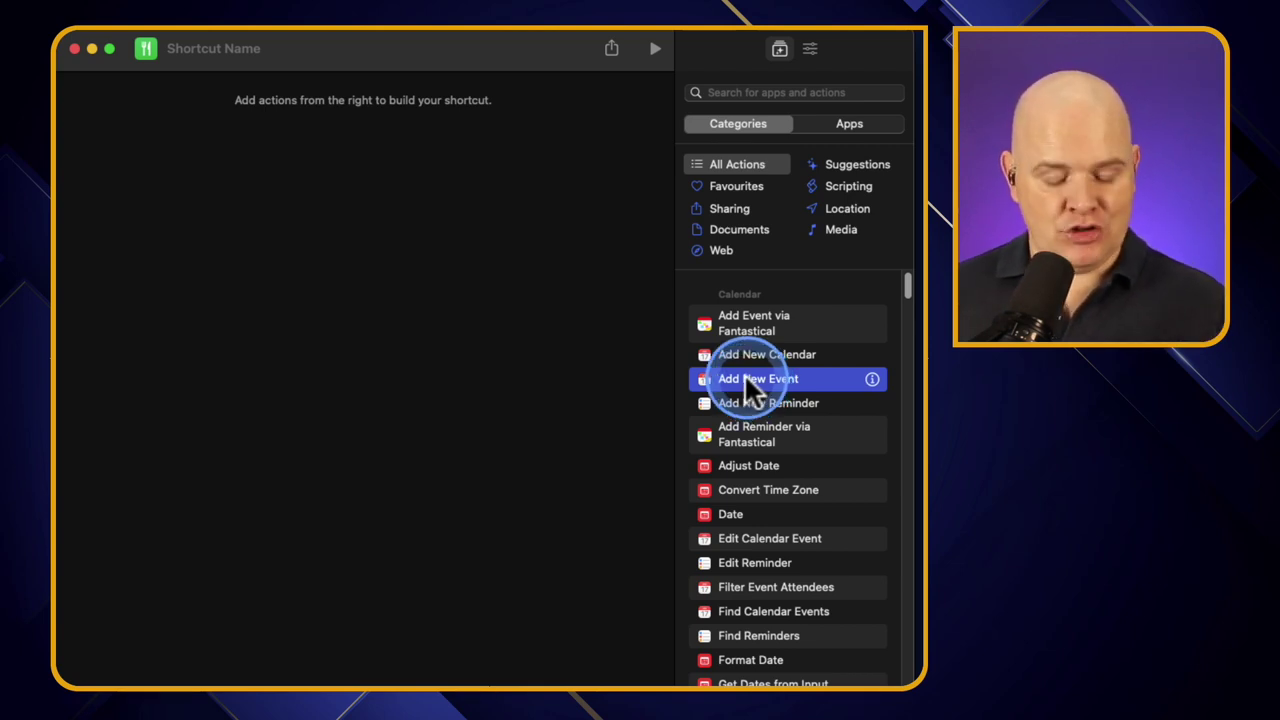
left_click(872, 379)
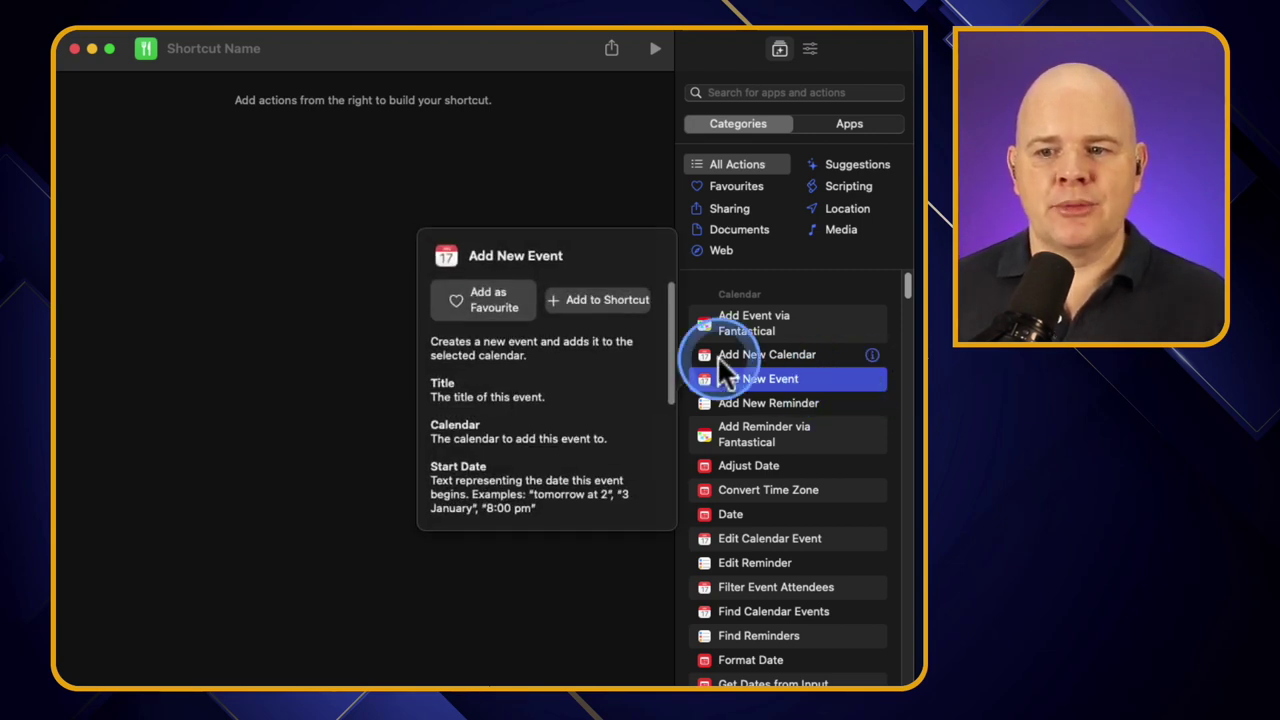
left_click_drag(669, 346, 687, 322)
left_click(457, 303)
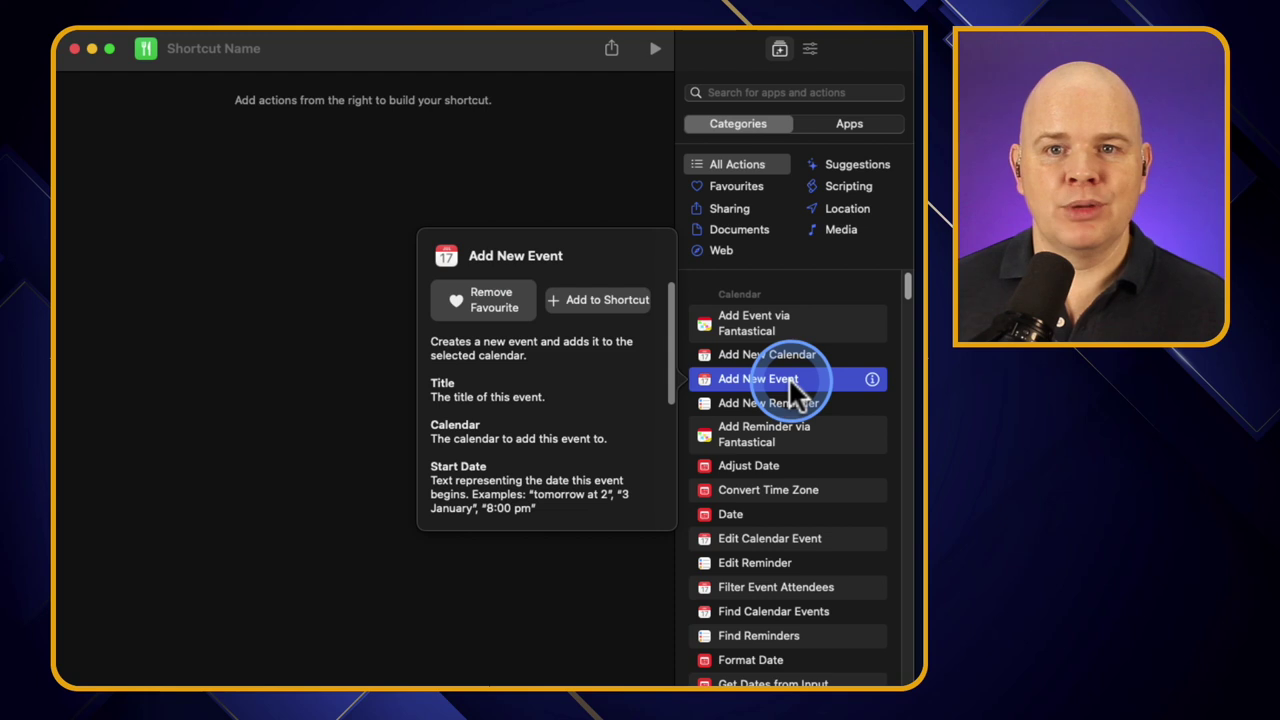
Add the Add New Event action to the shortcut from its description and delete it from the shortcut again.
left_click(620, 299)
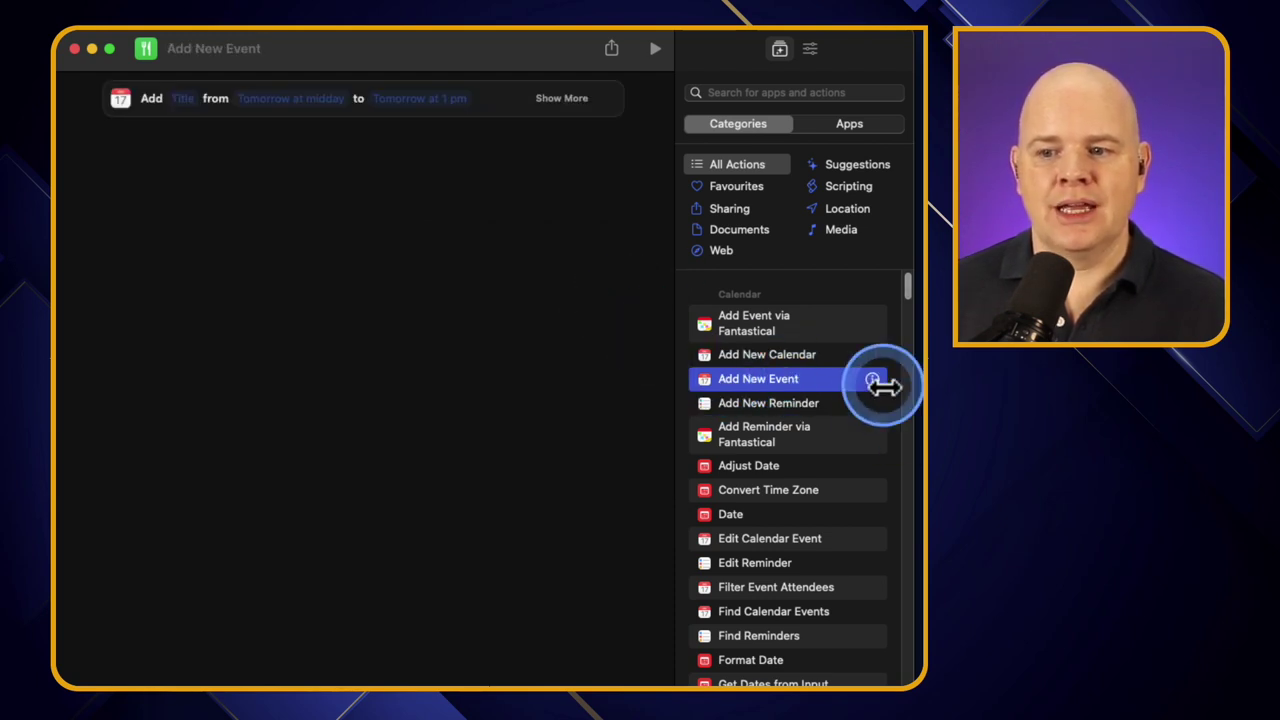
left_click(493, 103)
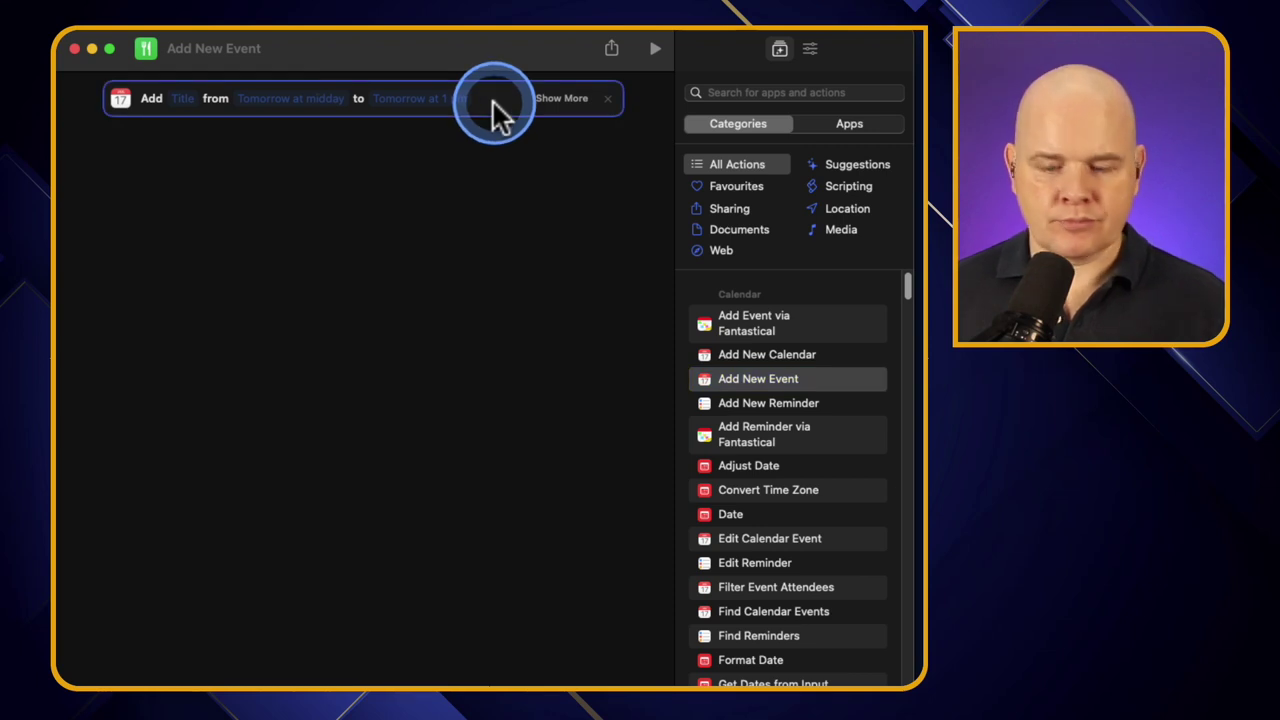
key("BackSpace")
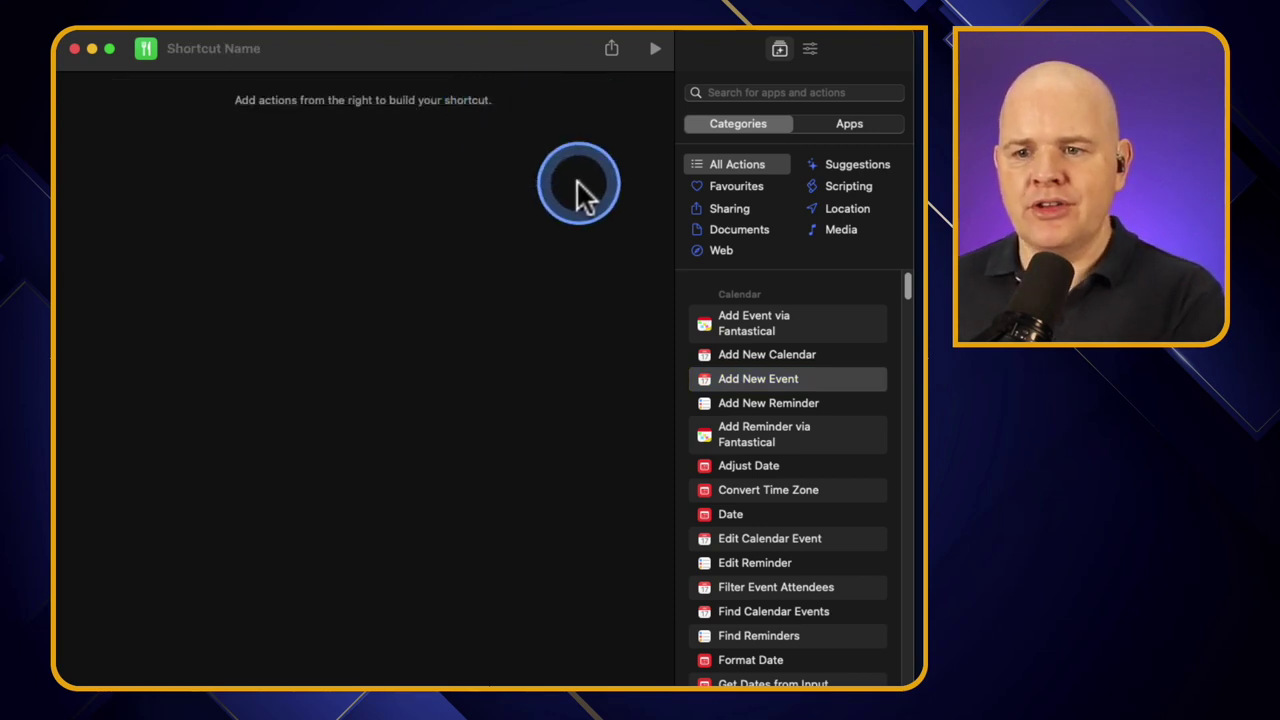
Add the Add New Event action to the empty shortcut directly from the action list.
double_click(774, 381)
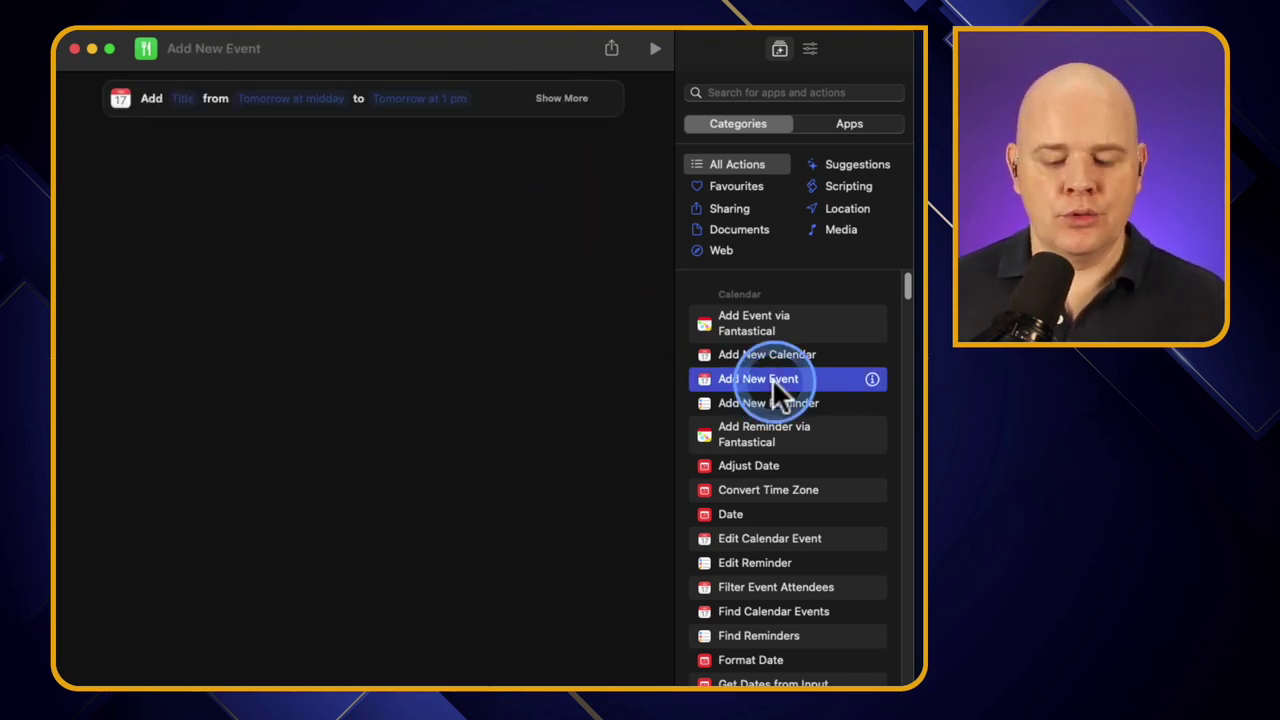
Delete the Add New Event action from the shortcut and place it in the empty workflow again.
left_click(540, 98)
key("BackSpace")
left_click_drag(801, 378, 425, 158)
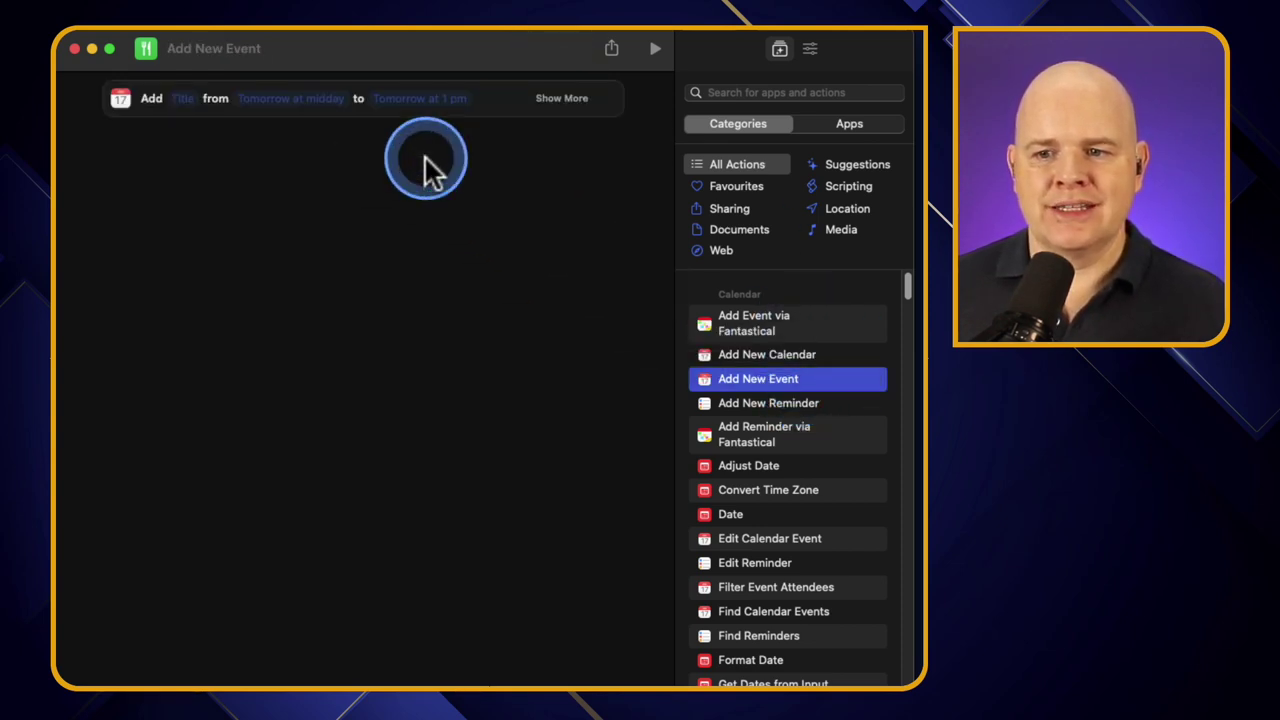
Append Add New Calendar and Add Event via Fantastical to the shortcut, and insert a second Add New Event above them.
double_click(770, 355)
left_click(761, 331)
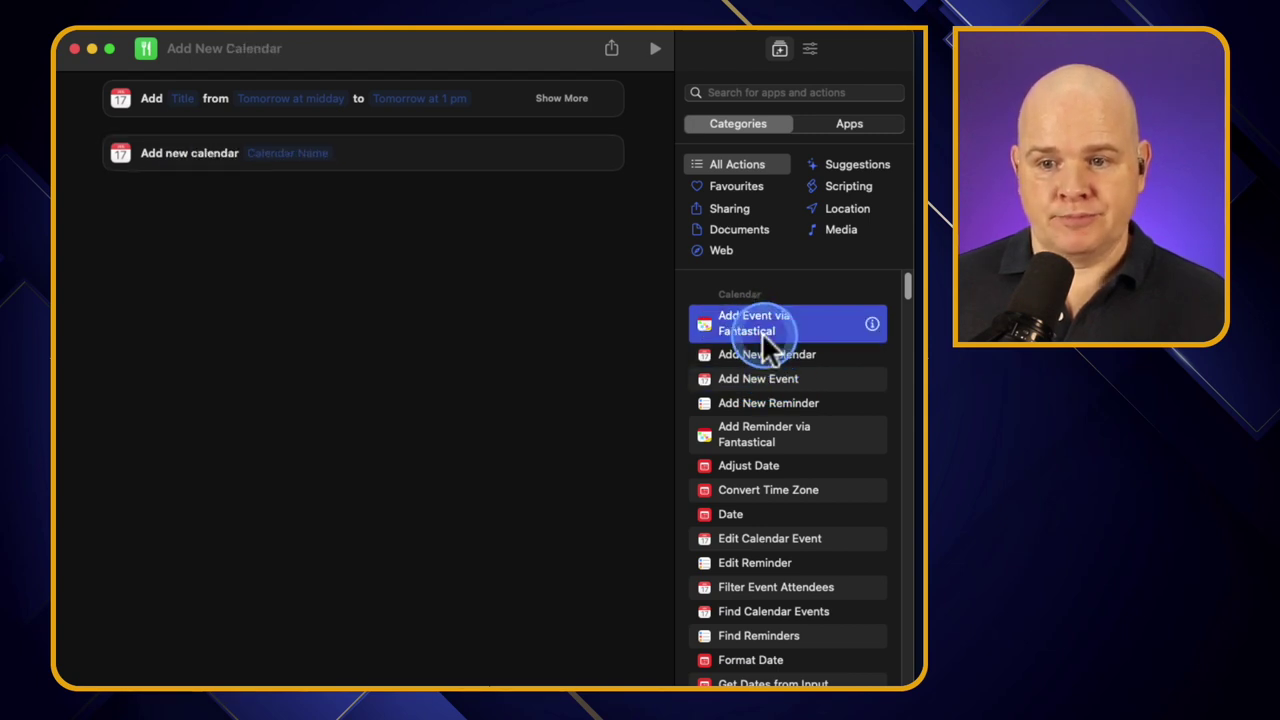
left_click(761, 331)
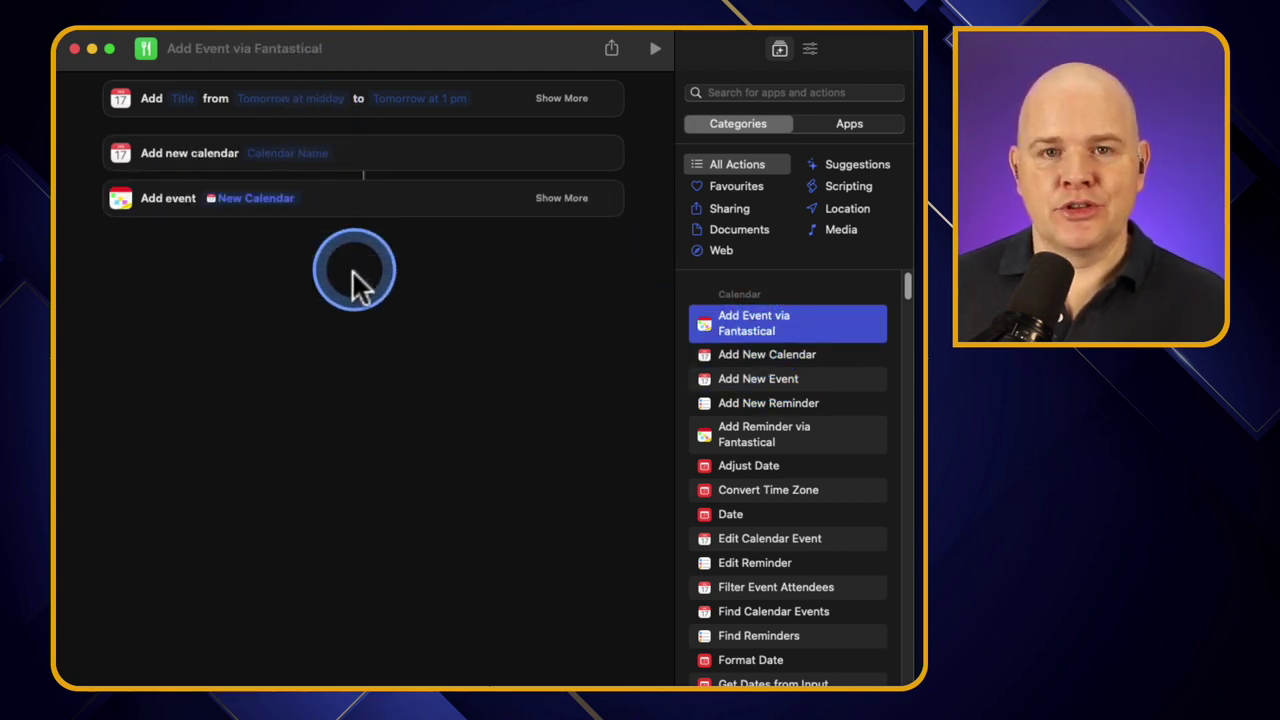
left_click_drag(792, 372, 412, 142)
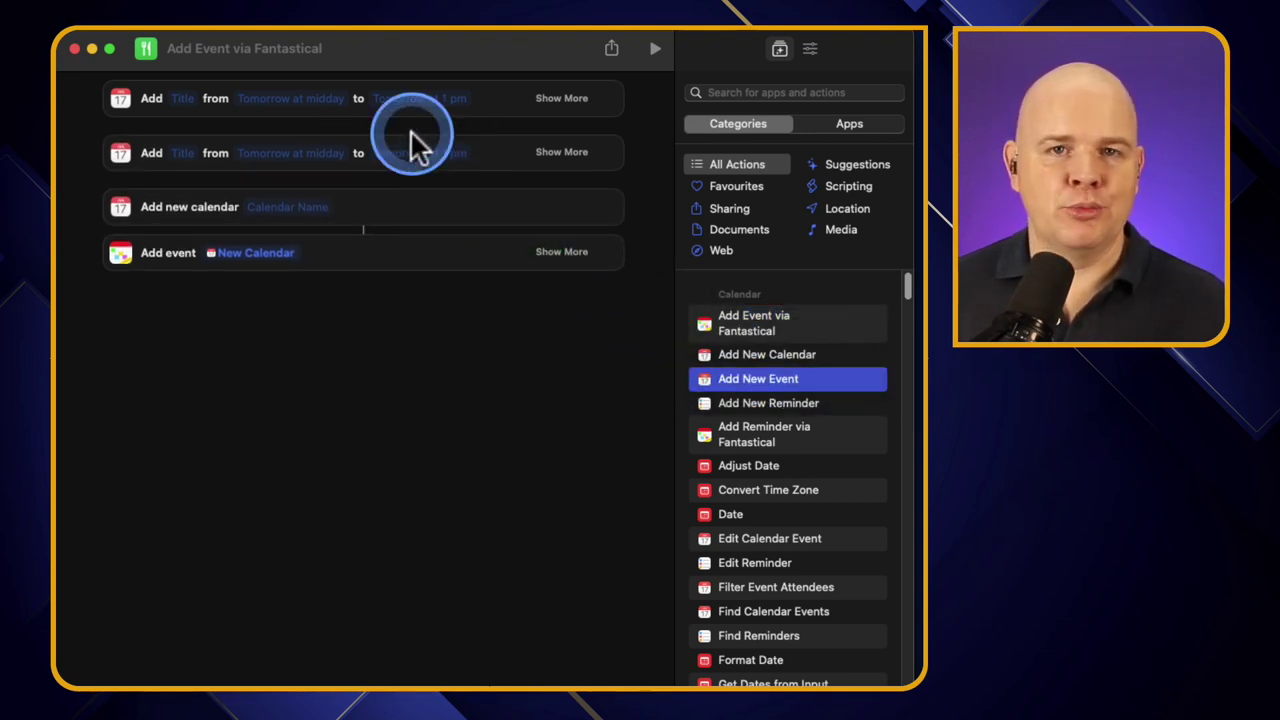
Delete every action from the shortcut, working from the last one up, to leave it empty.
left_click(470, 260)
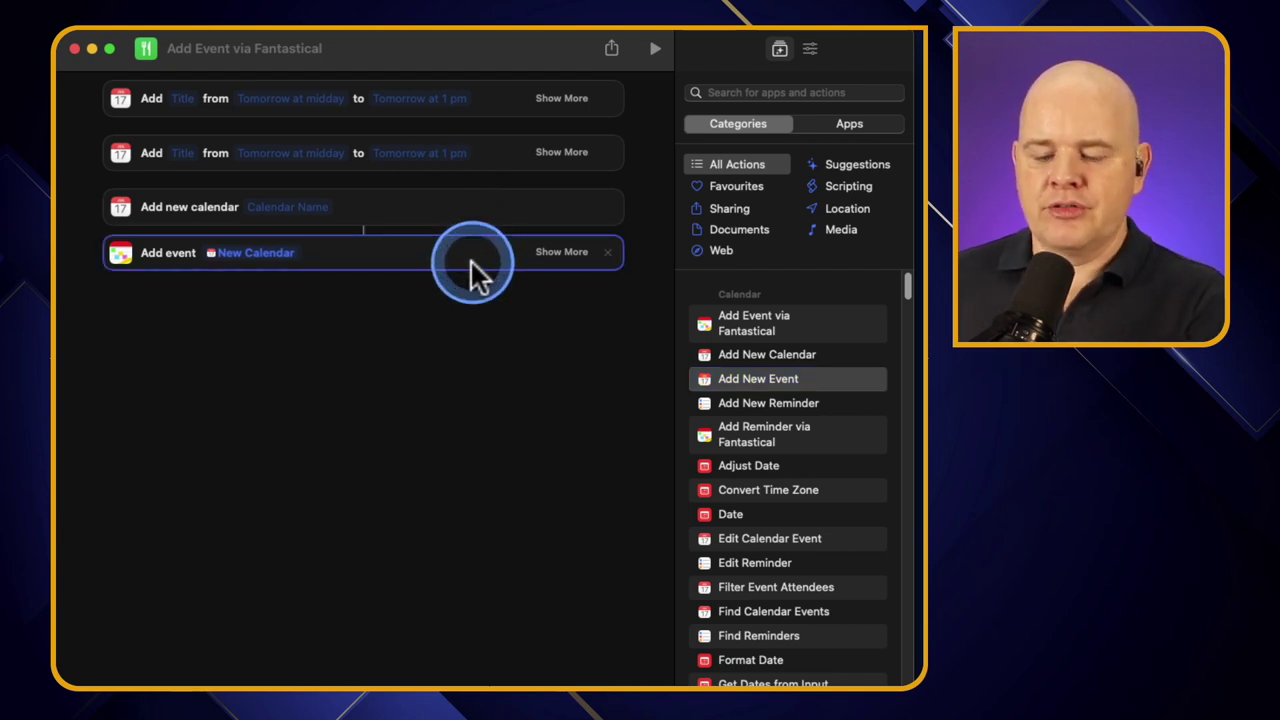
key("BackSpace")
left_click(458, 200)
key("BackSpace")
left_click(476, 152)
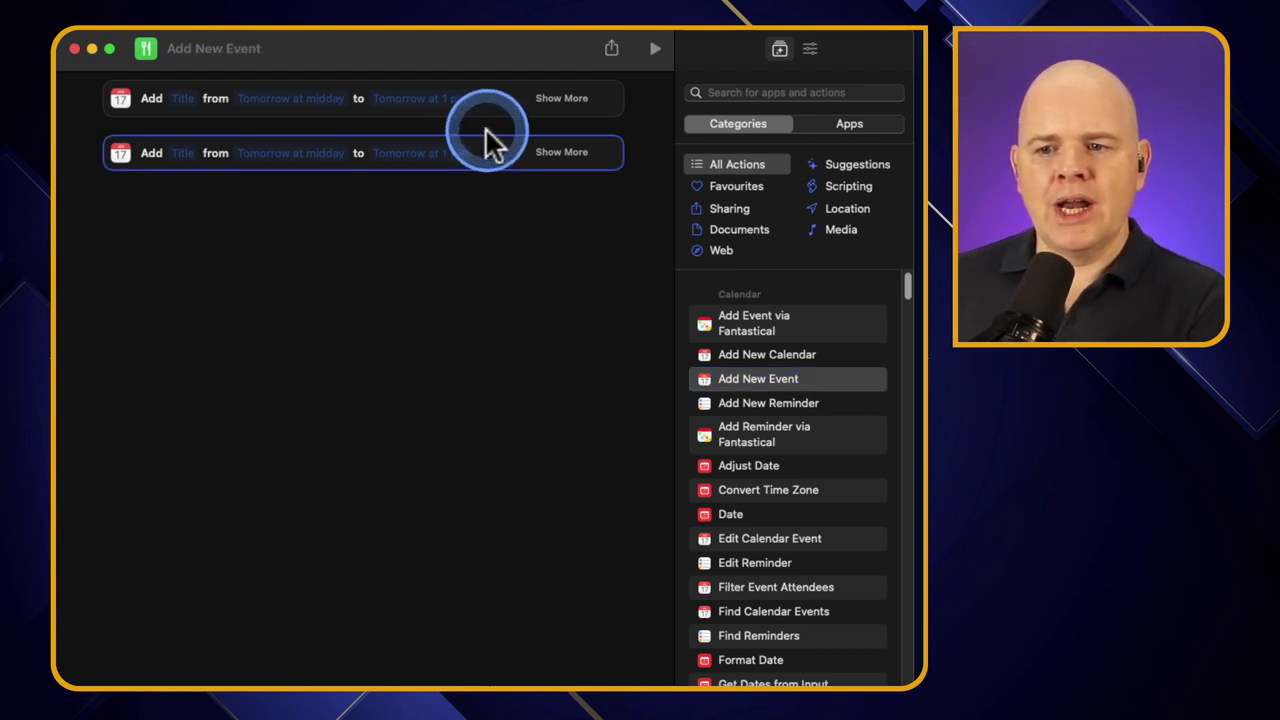
key("BackSpace")
left_click(495, 106)
key("BackSpace")
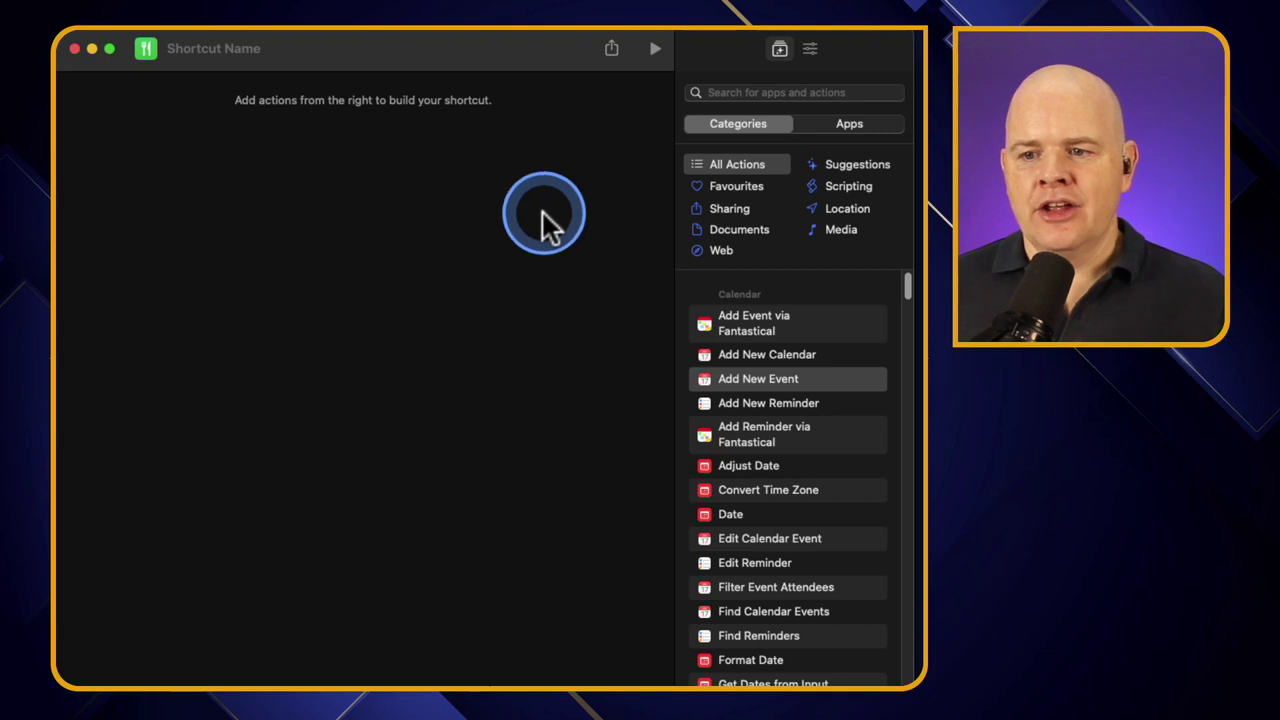
Look through the actions in the Favourites, Sharing, Documents, Web, Suggestions, Scripting, Location and Media categories.
left_click(733, 185)
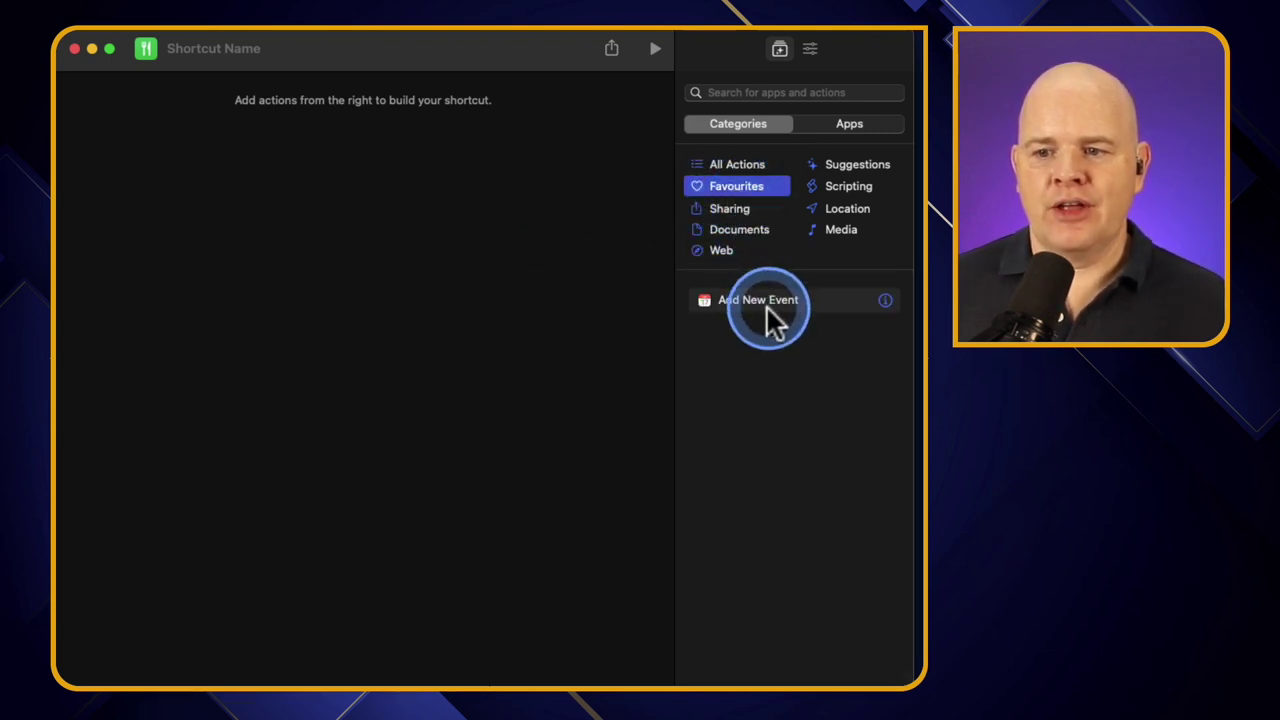
left_click(720, 208)
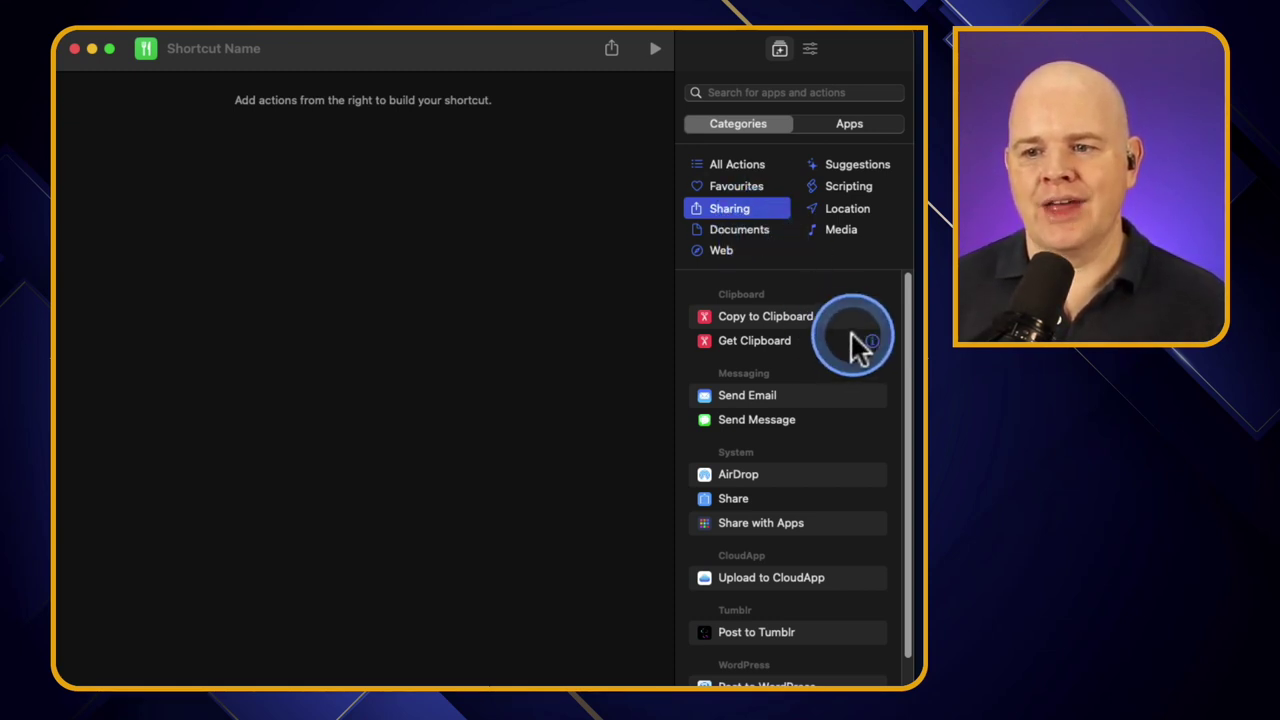
left_click(731, 229)
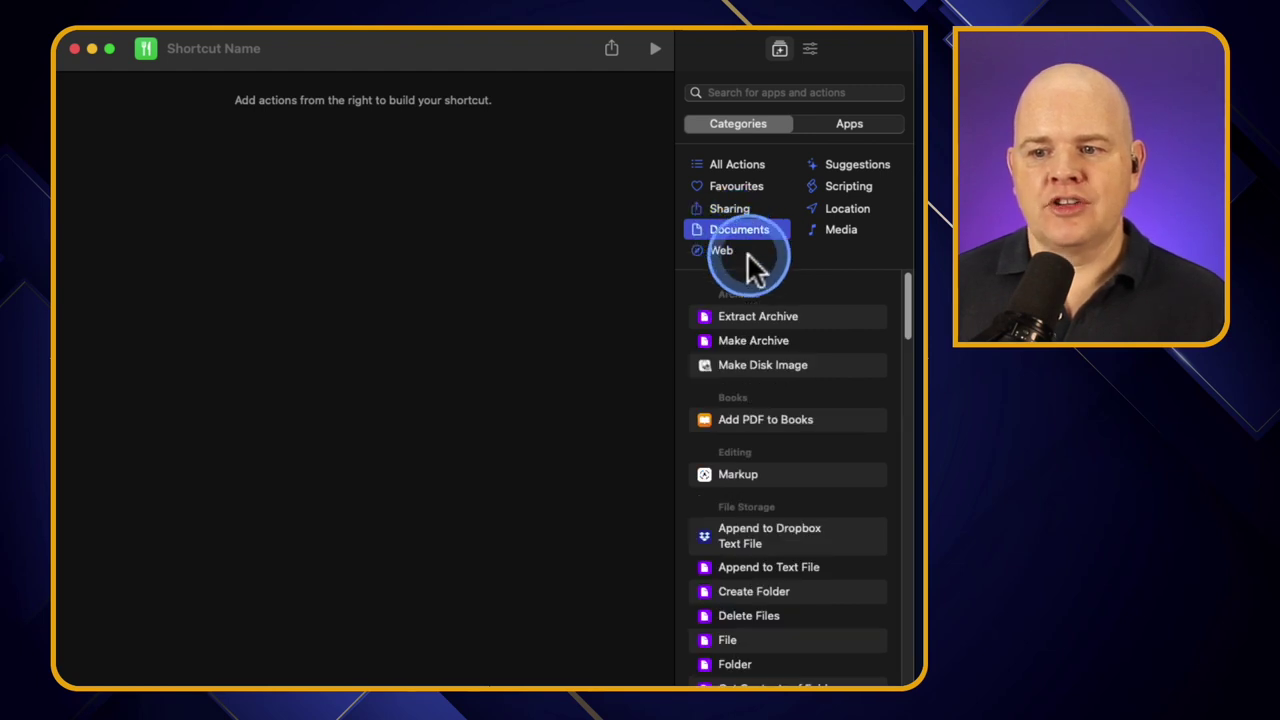
left_click_drag(897, 283, 905, 513)
left_click(722, 253)
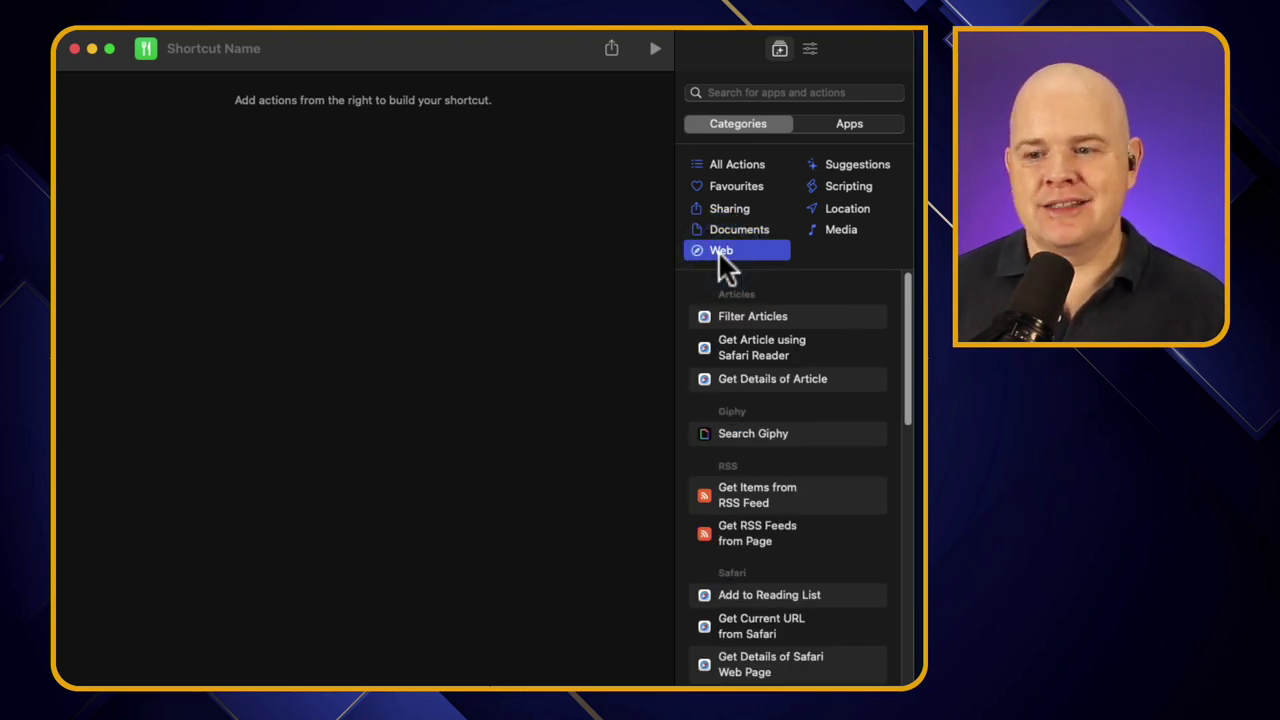
left_click(720, 251)
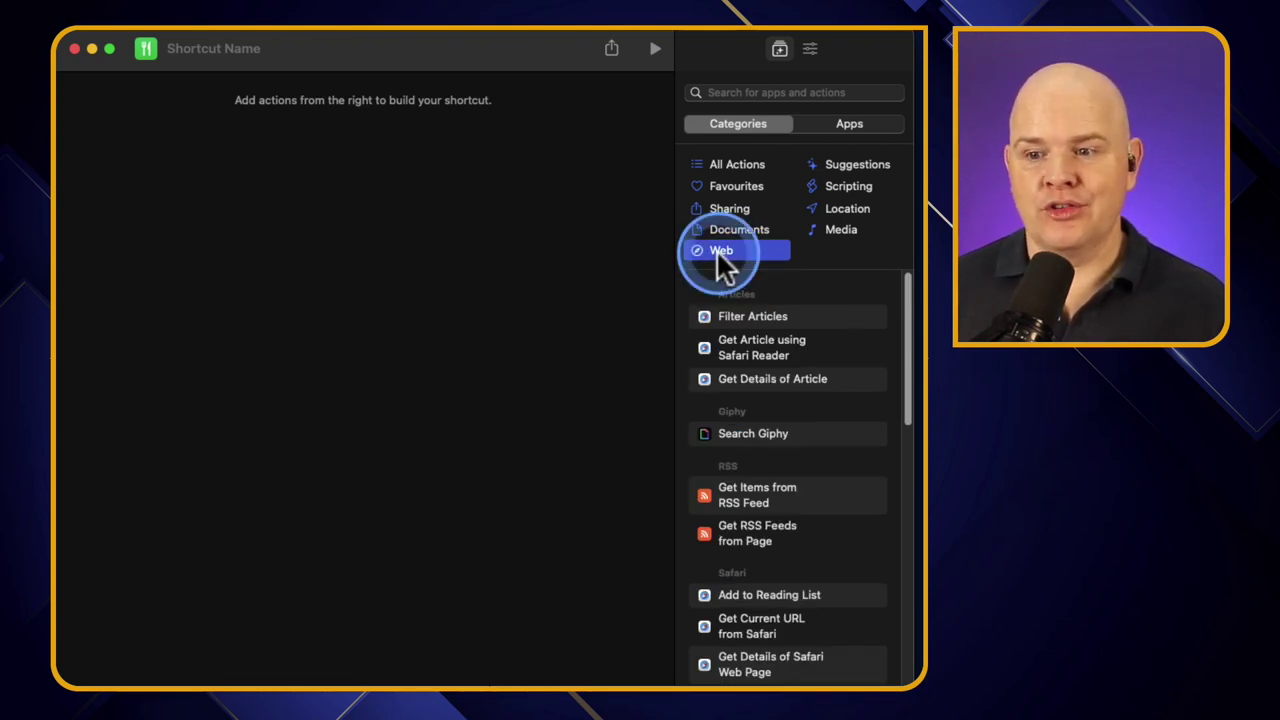
left_click(842, 165)
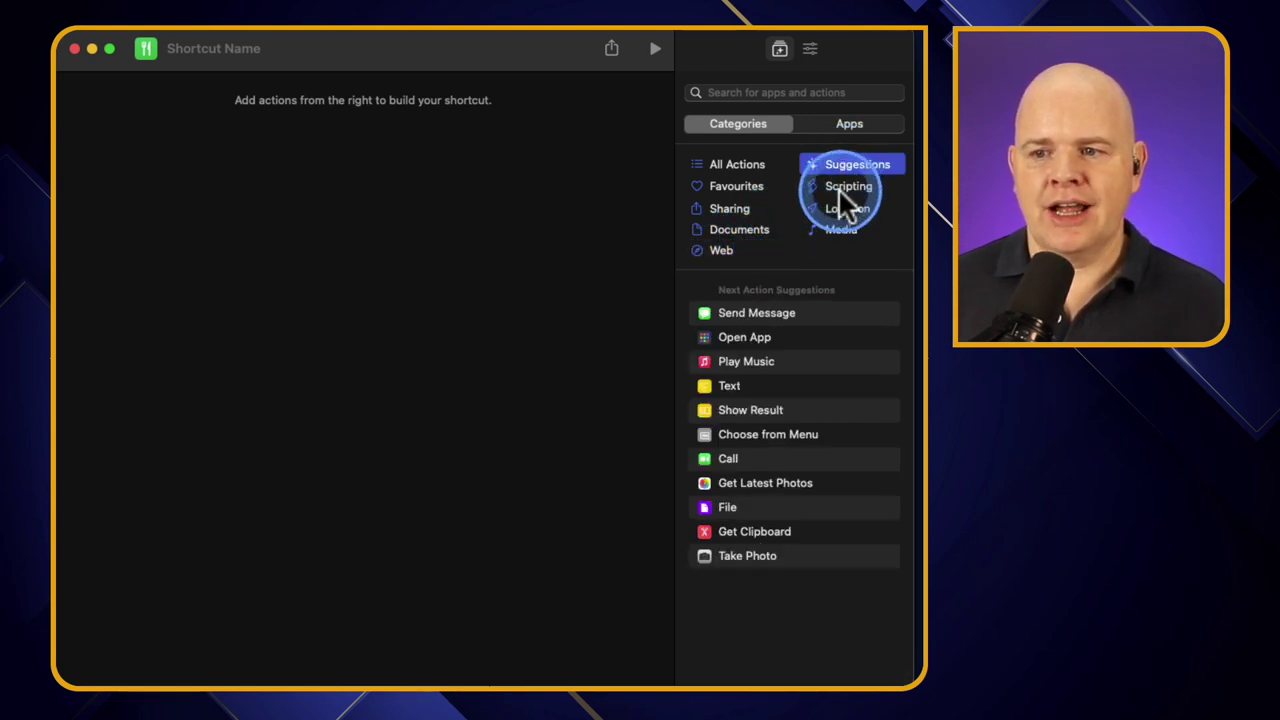
left_click(842, 187)
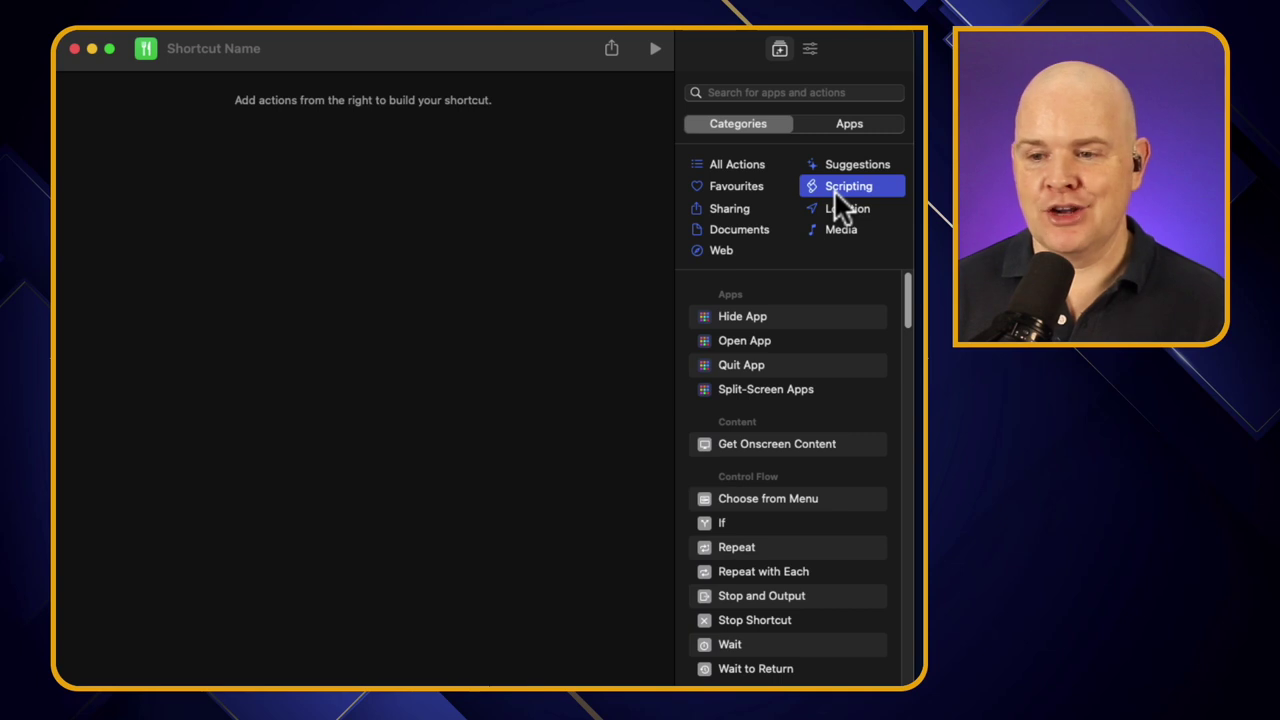
left_click(852, 209)
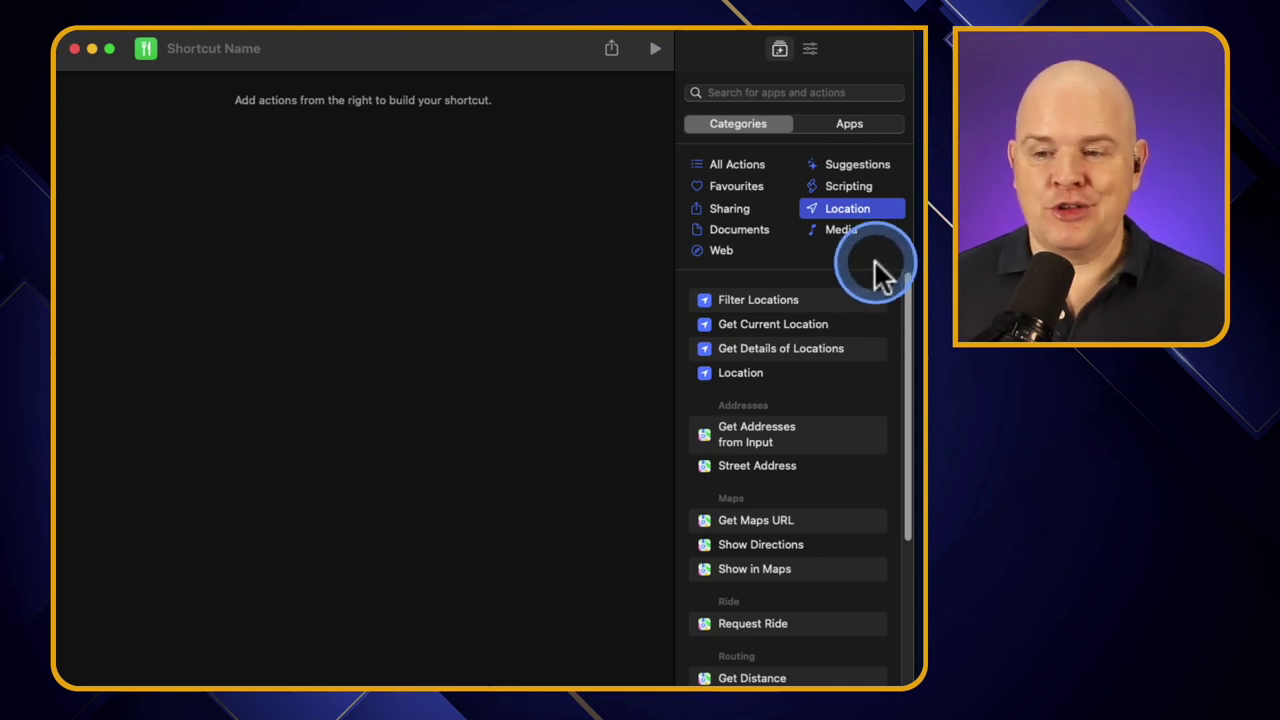
left_click(838, 229)
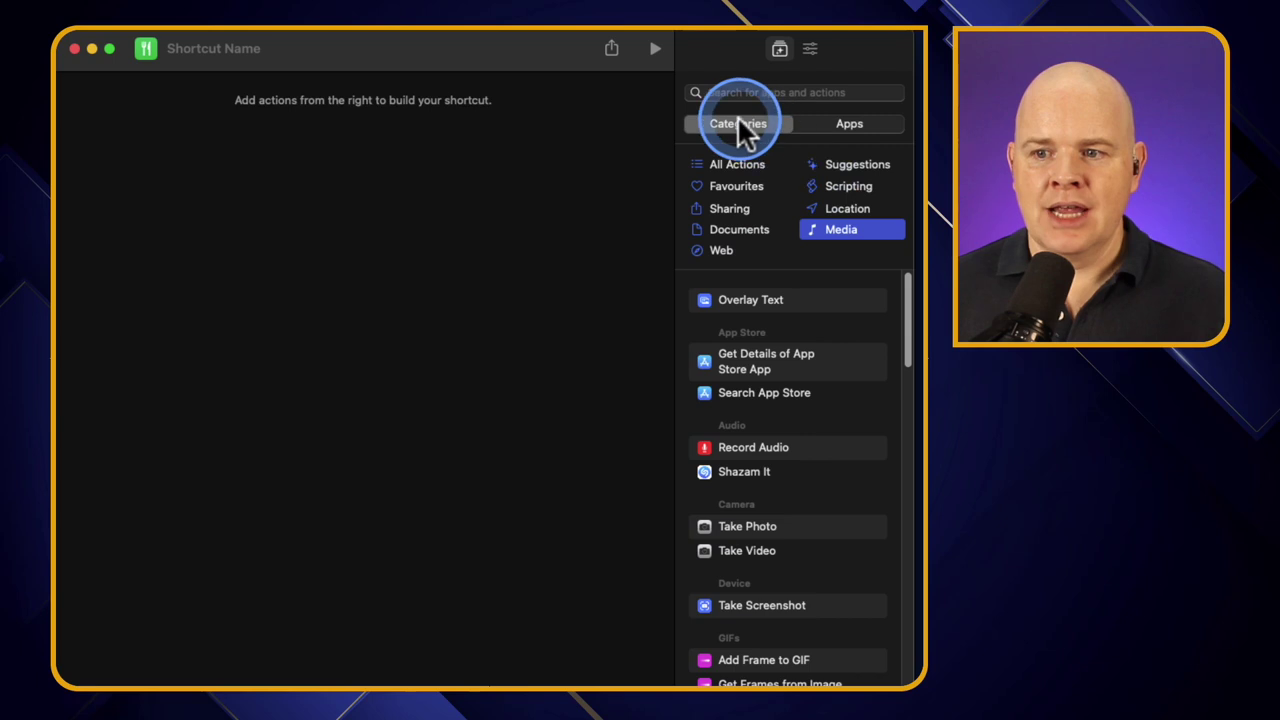
Browse the available actions by app, view those offered by Notes, and return to the category view.
left_click(846, 125)
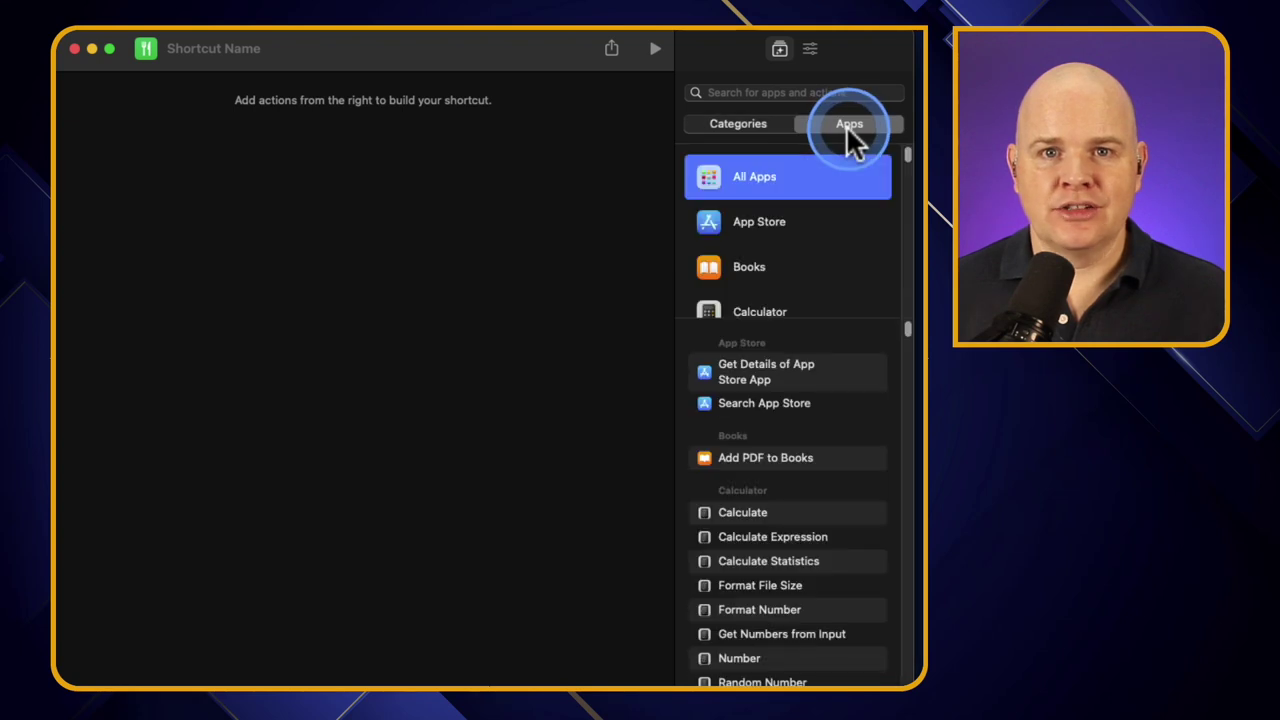
left_click_drag(907, 160, 899, 304)
scroll(800, 305, "up", 15)
scroll(804, 295, "down", 6)
scroll(804, 296, "down", 5)
scroll(803, 292, "down", 6)
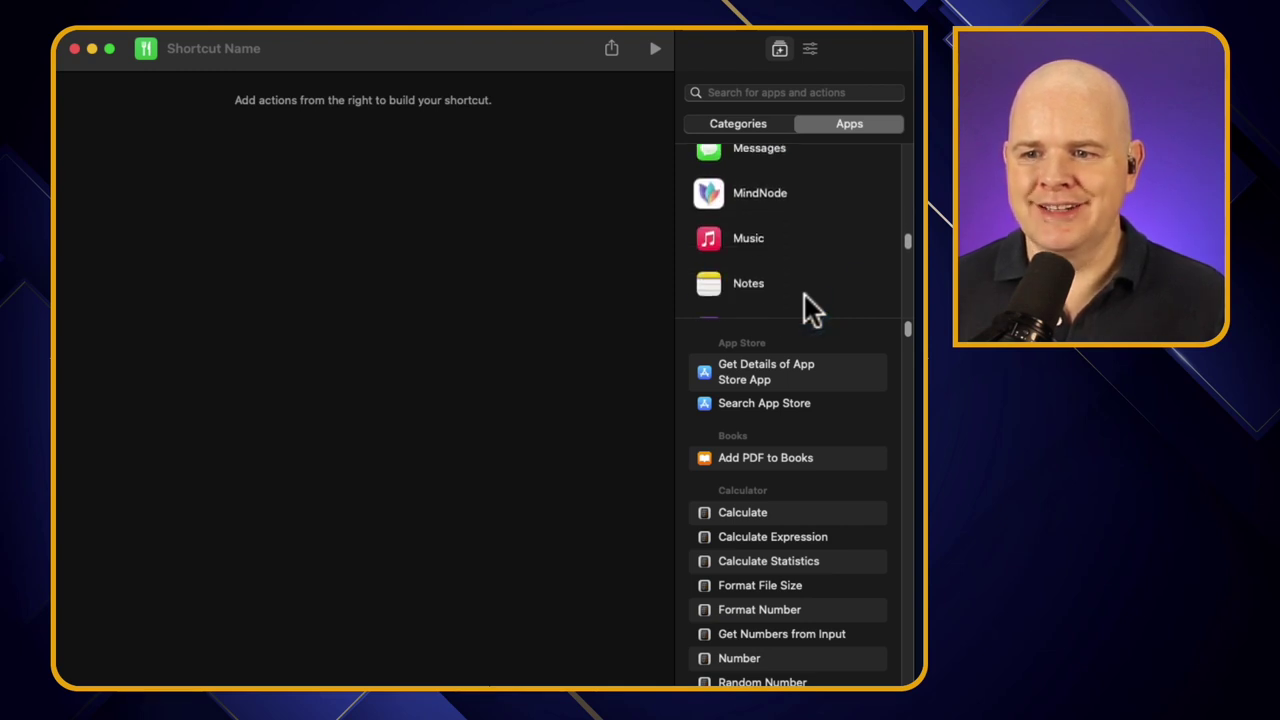
scroll(805, 295, "down", 4)
left_click_drag(796, 288, 734, 238)
scroll(734, 240, "up", 2)
left_click(704, 174)
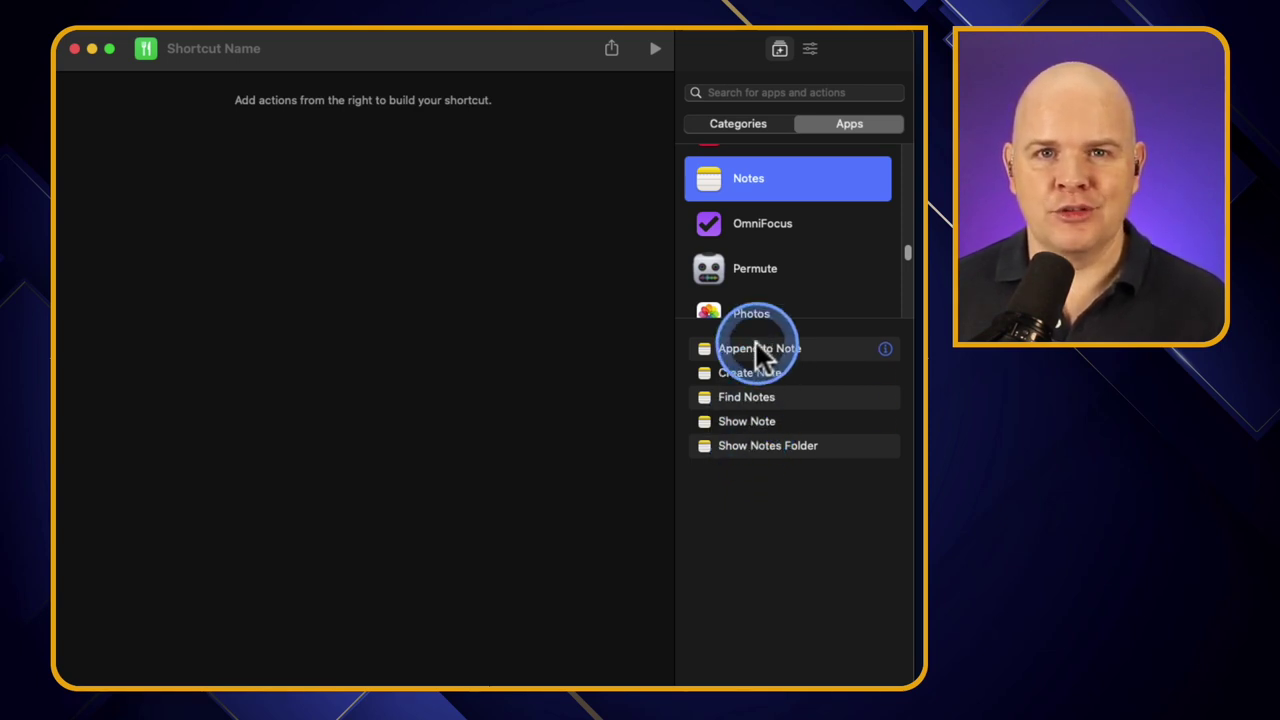
left_click_drag(905, 247, 900, 125)
left_click(752, 127)
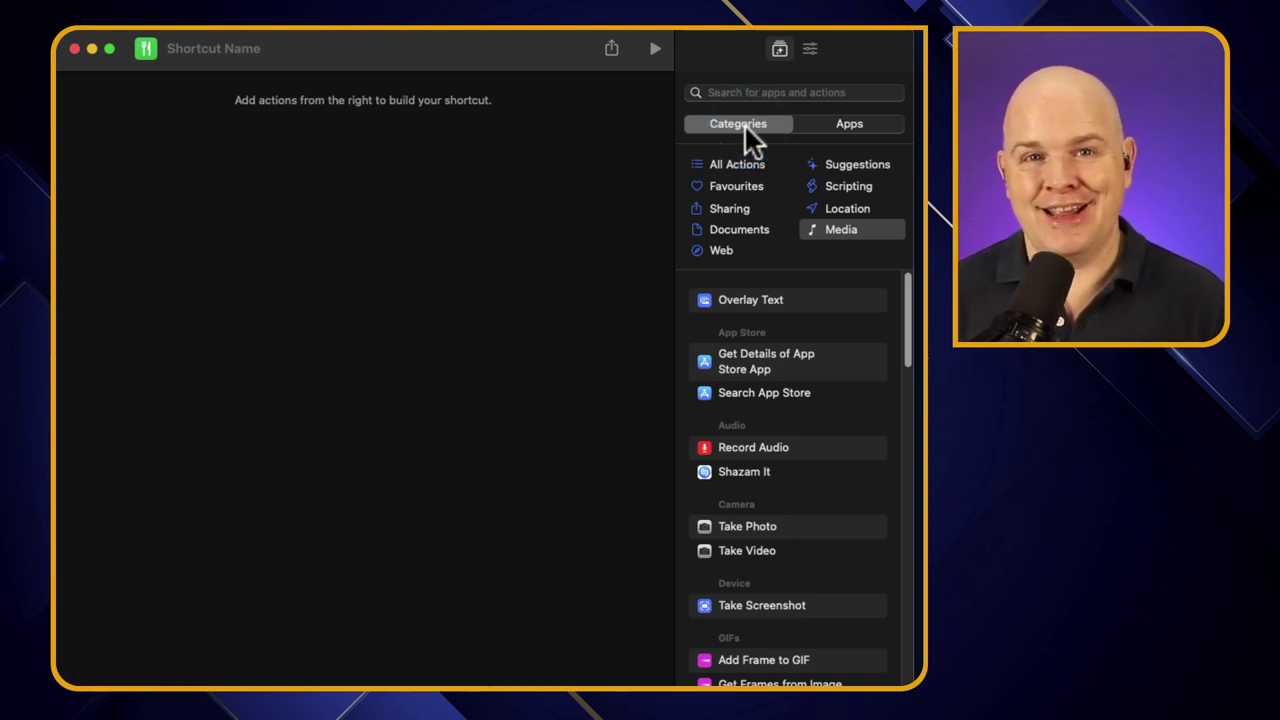
Search the actions for "QR" and add Generate QR Code to the shortcut.
left_click(739, 94)
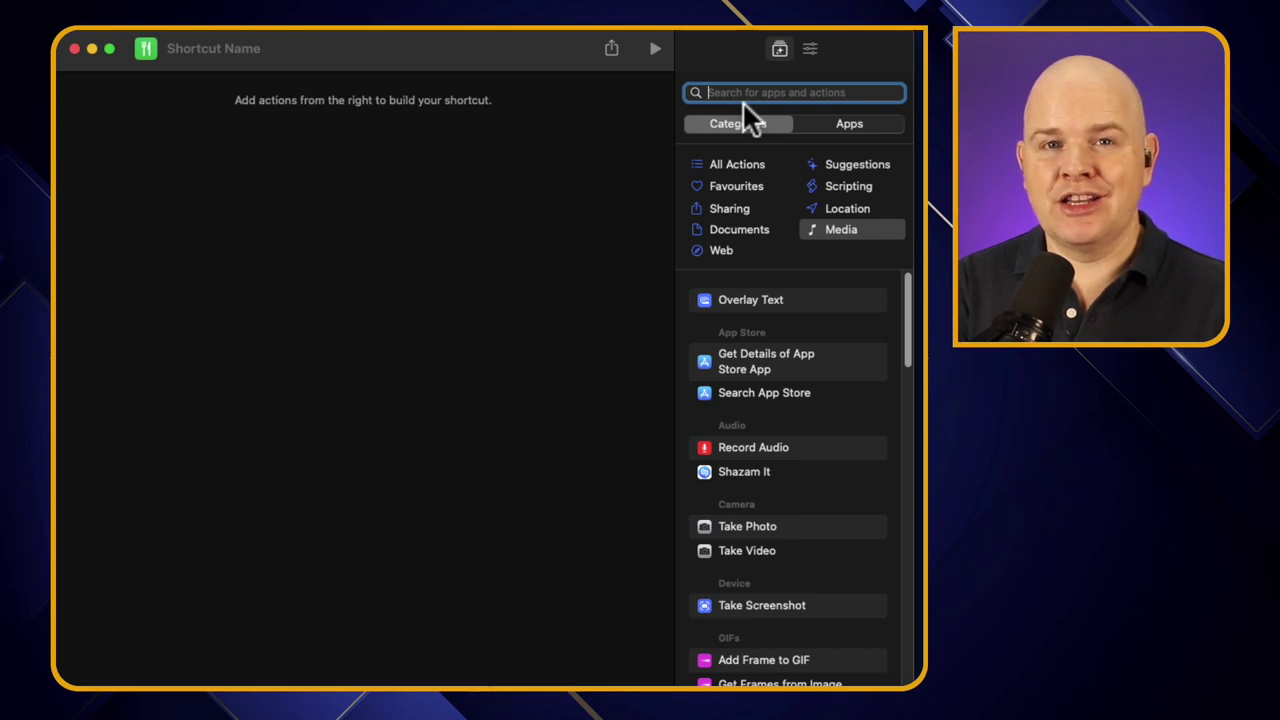
type("QR")
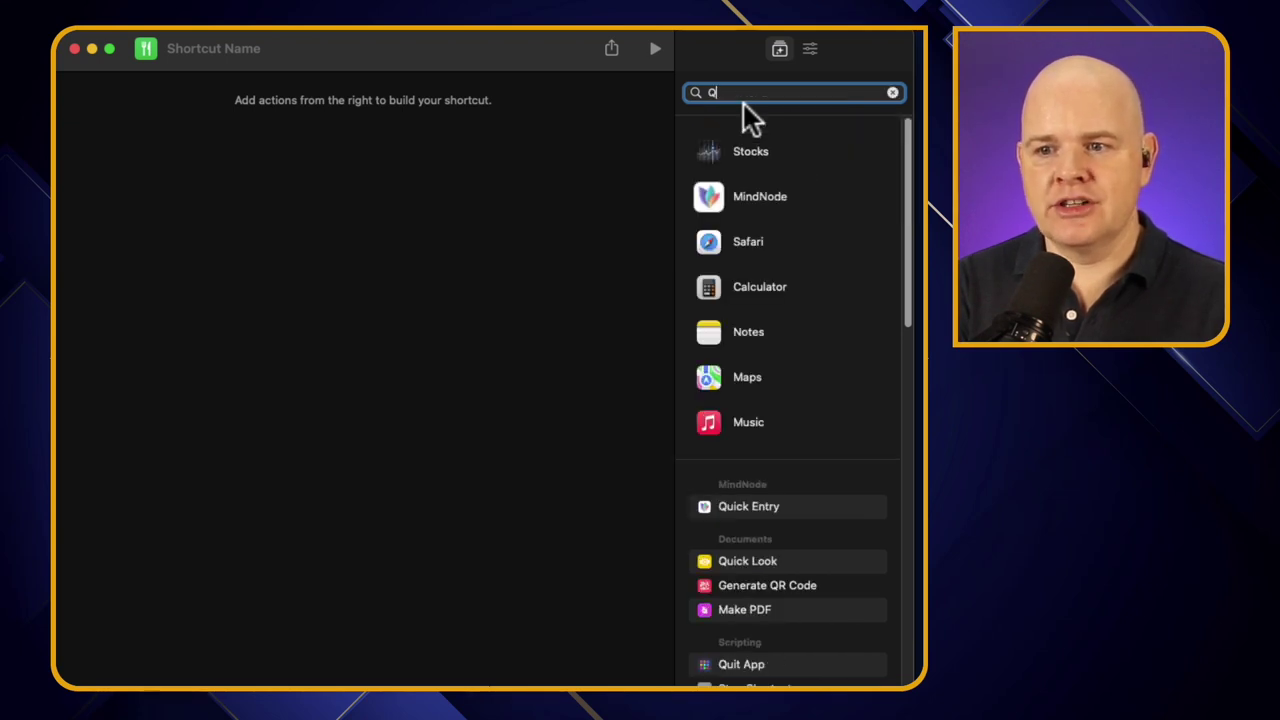
left_click(742, 101)
left_click(742, 166)
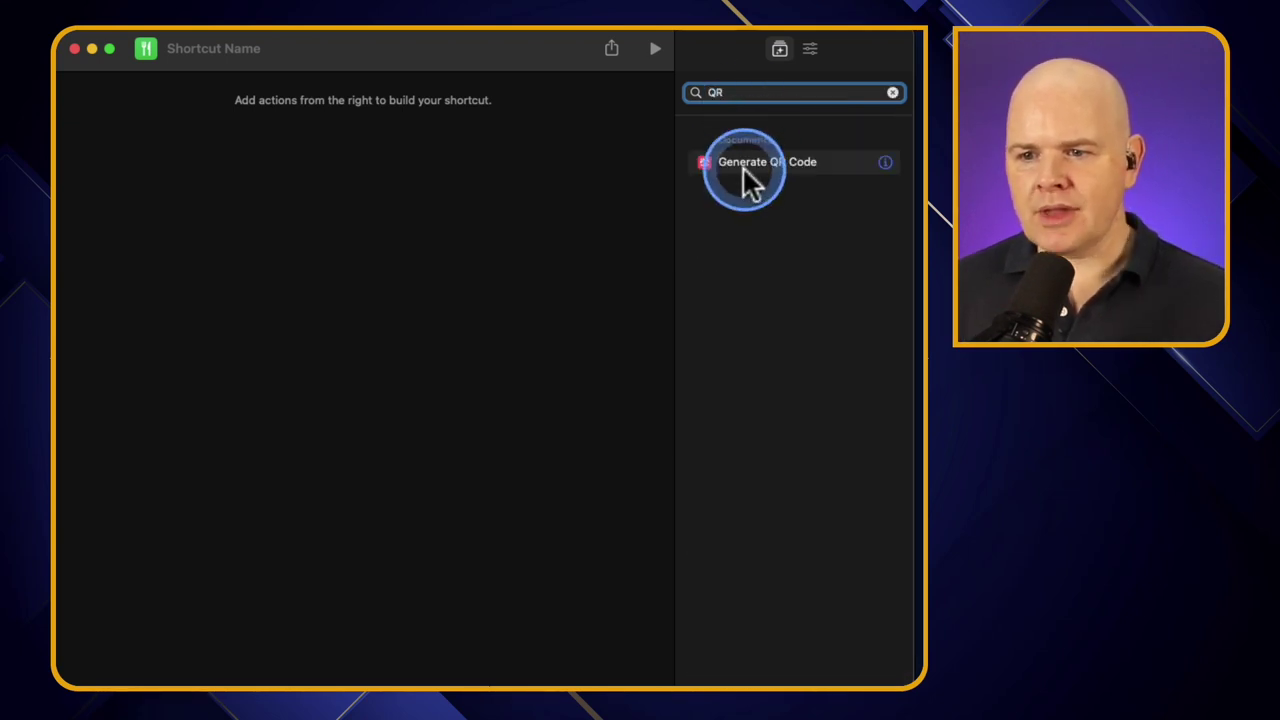
double_click(742, 164)
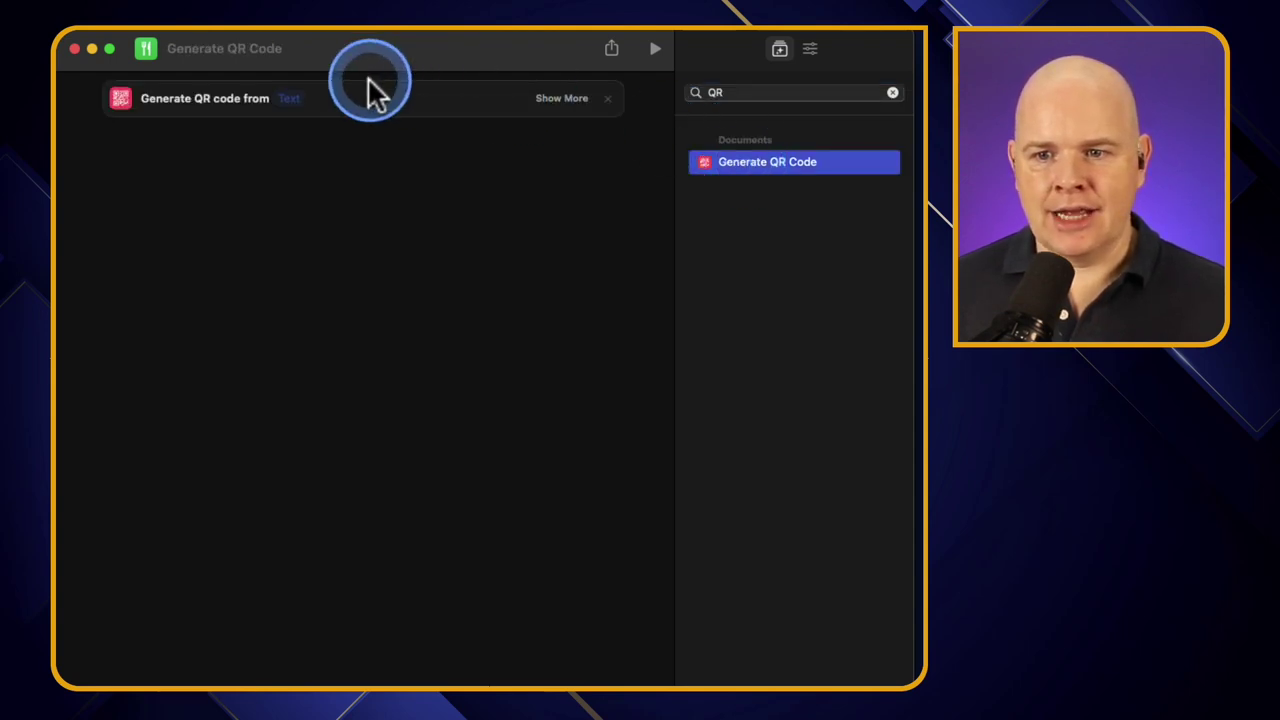
left_click(292, 98)
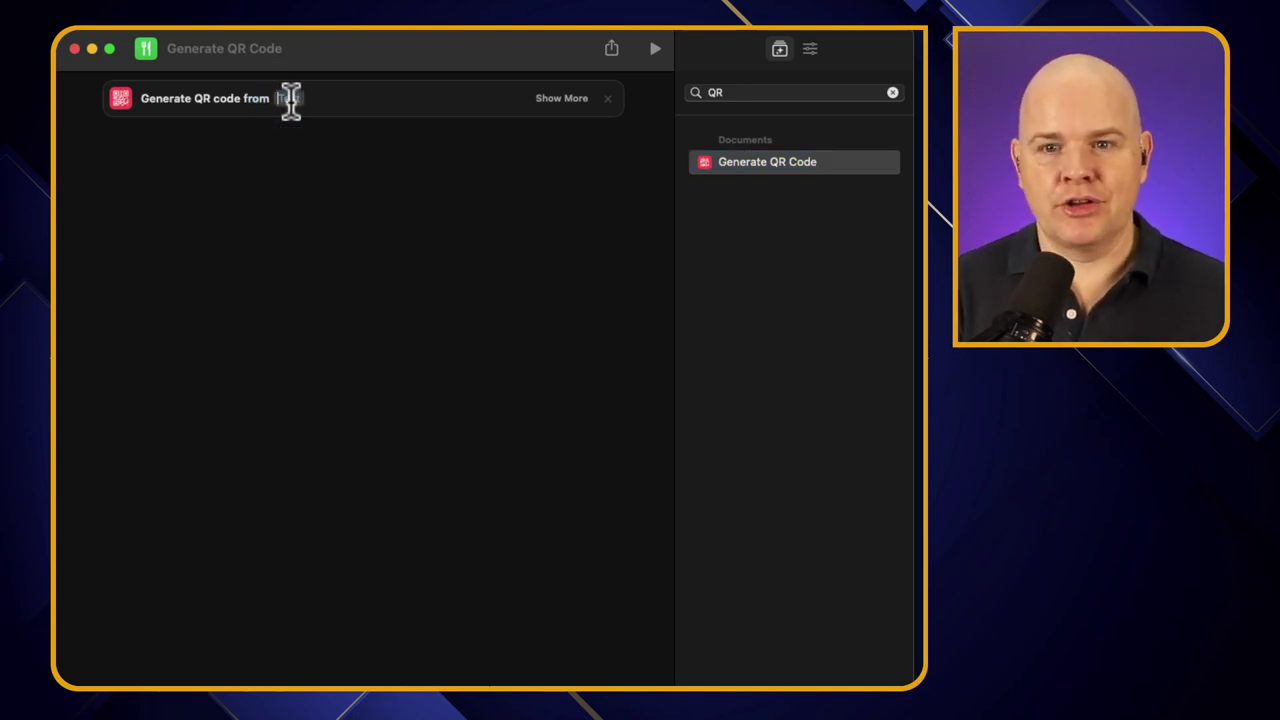
left_click(287, 98)
left_click_drag(287, 98, 353, 79)
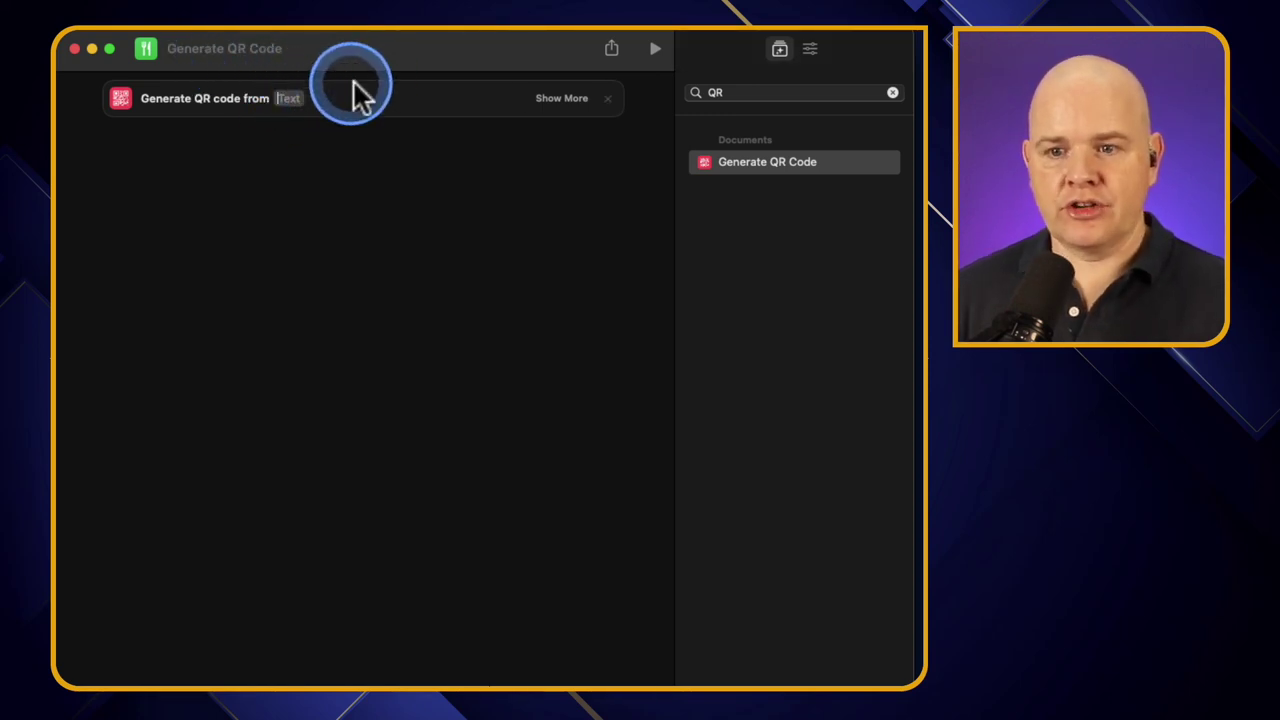
type("ww")
key("BackSpace")
key("BackSpace")
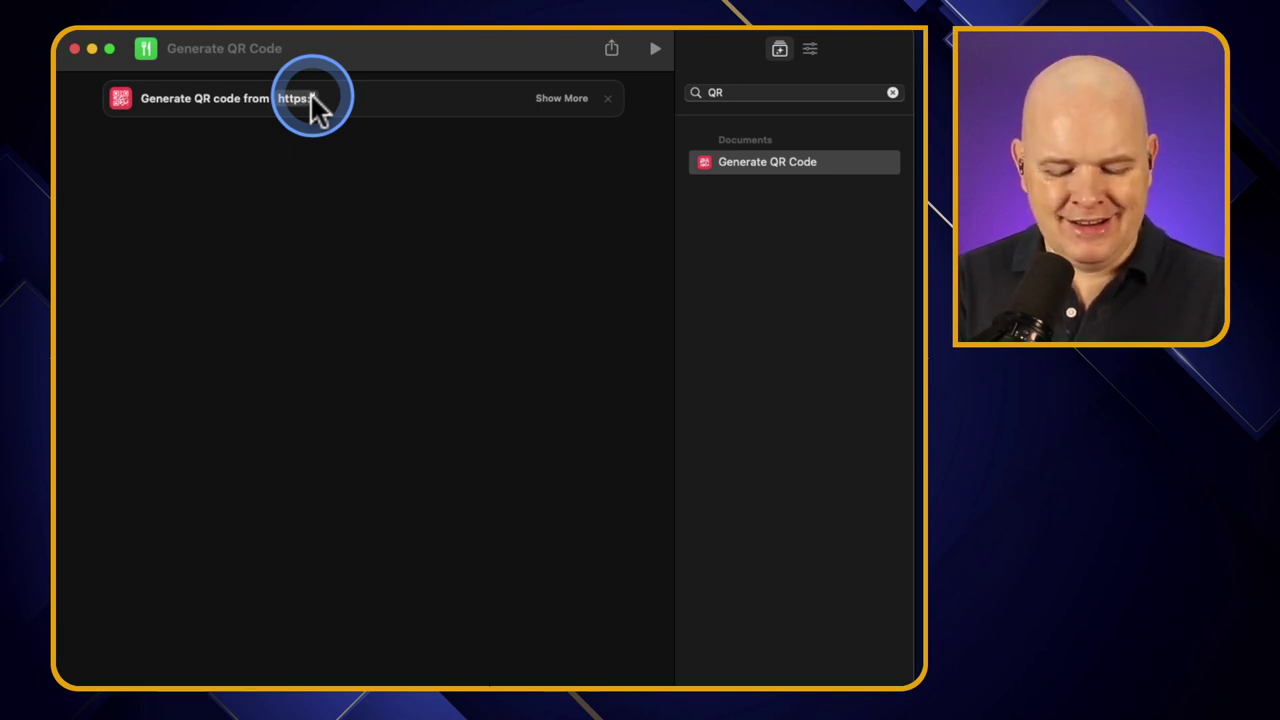
type("take")
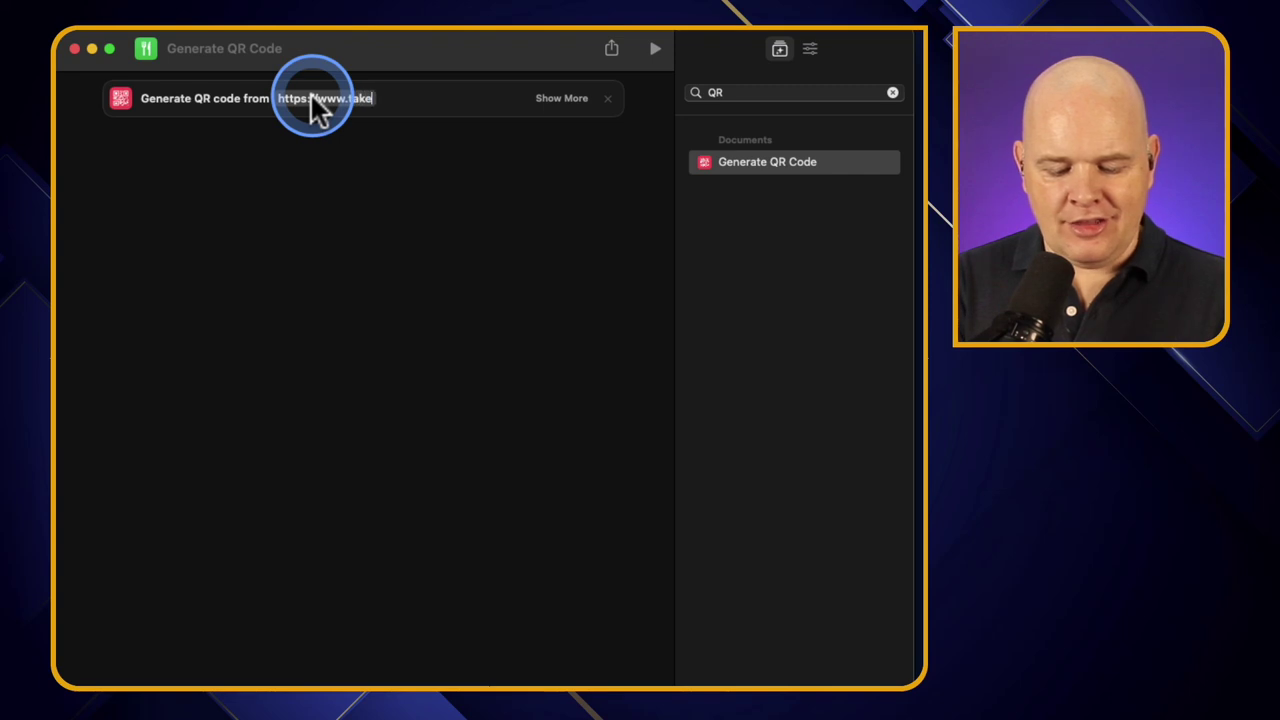
type("onetech.io")
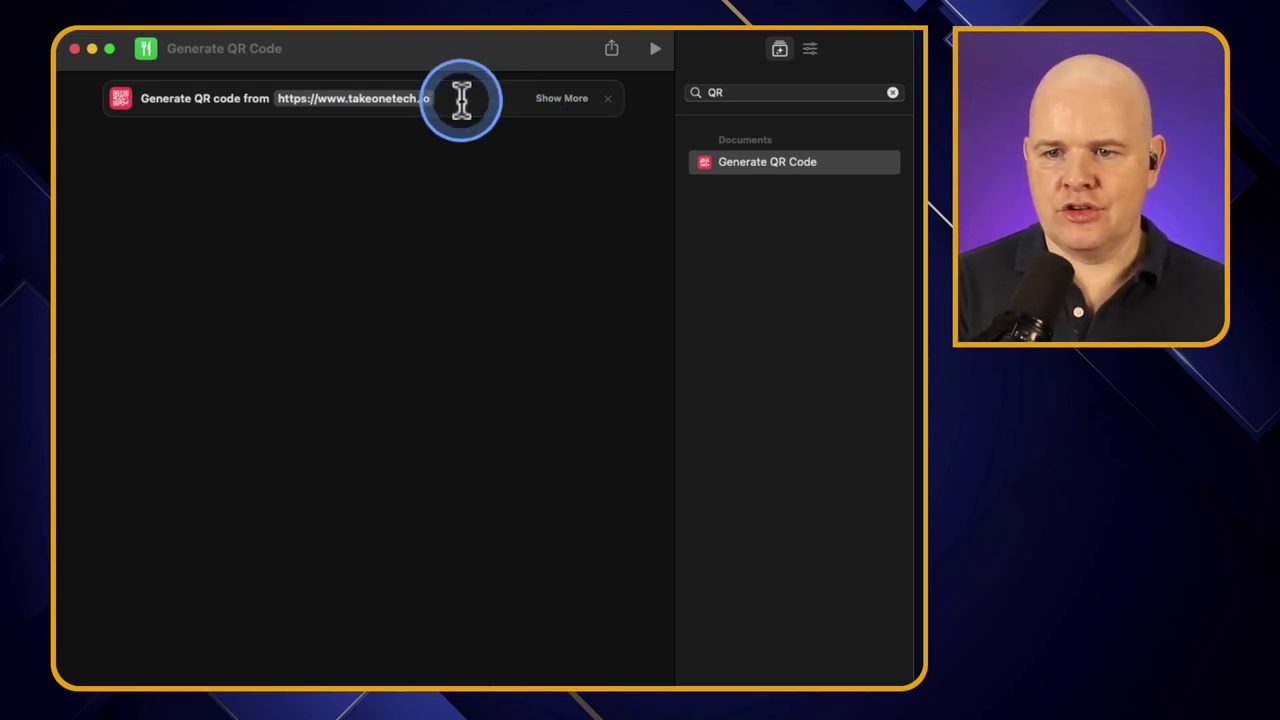
left_click(460, 98)
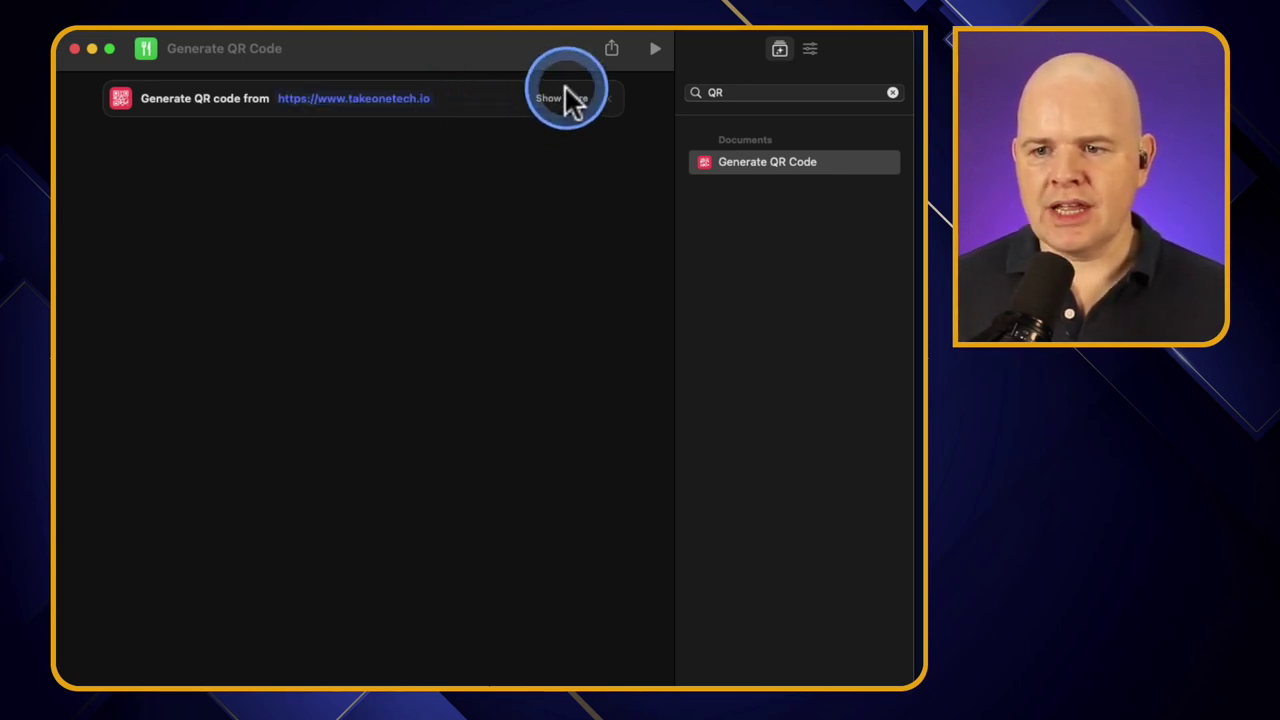
Run the shortcut to generate the QR code, and view the sharing options for the result without choosing one.
left_click(654, 49)
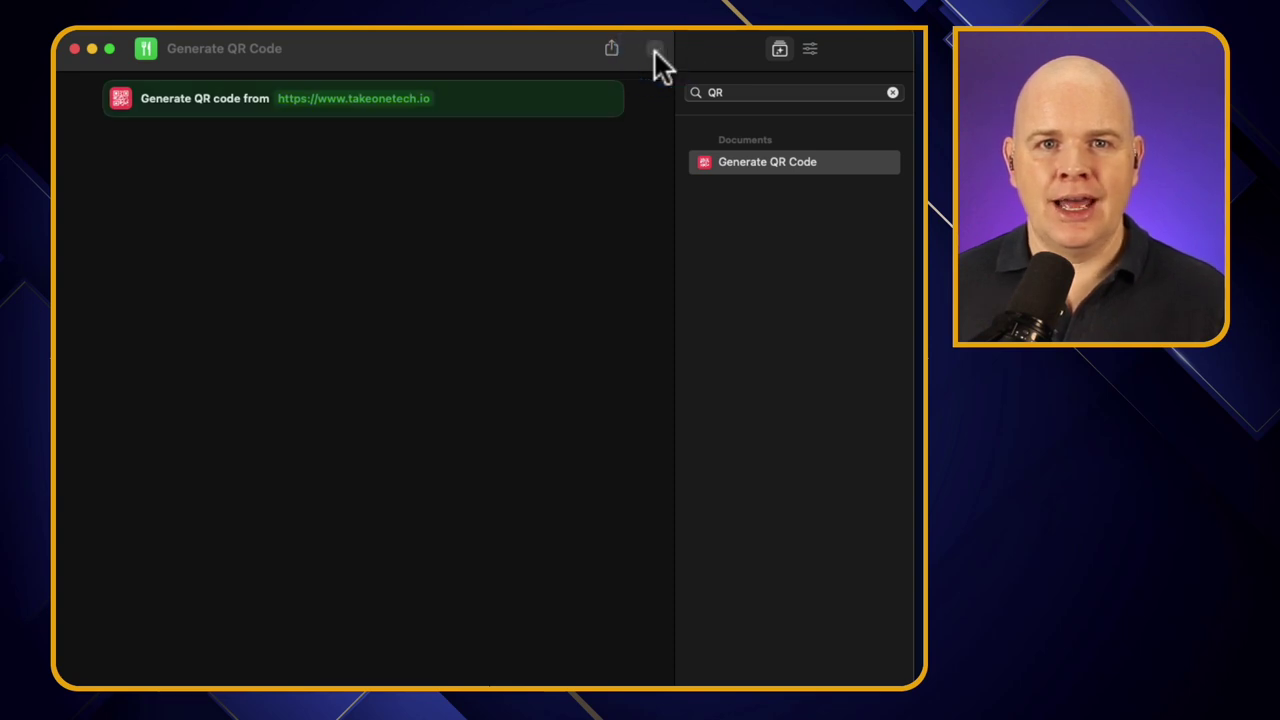
left_click(655, 52)
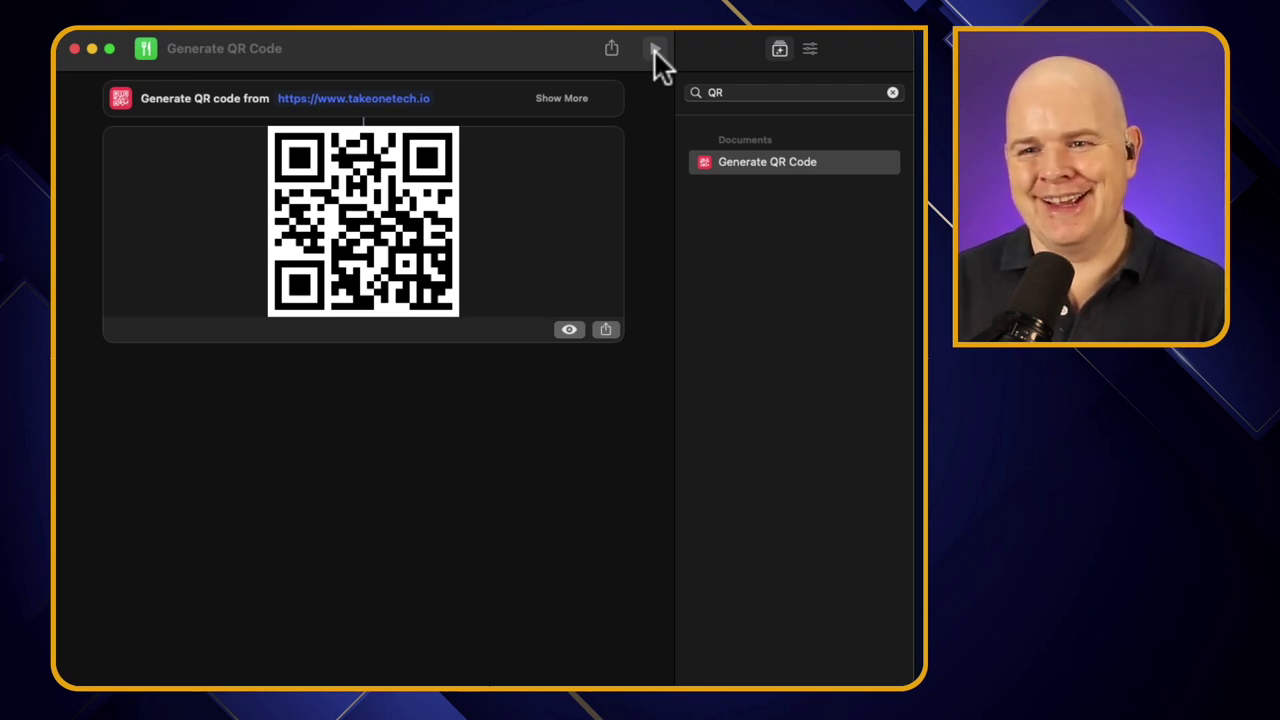
left_click(655, 52)
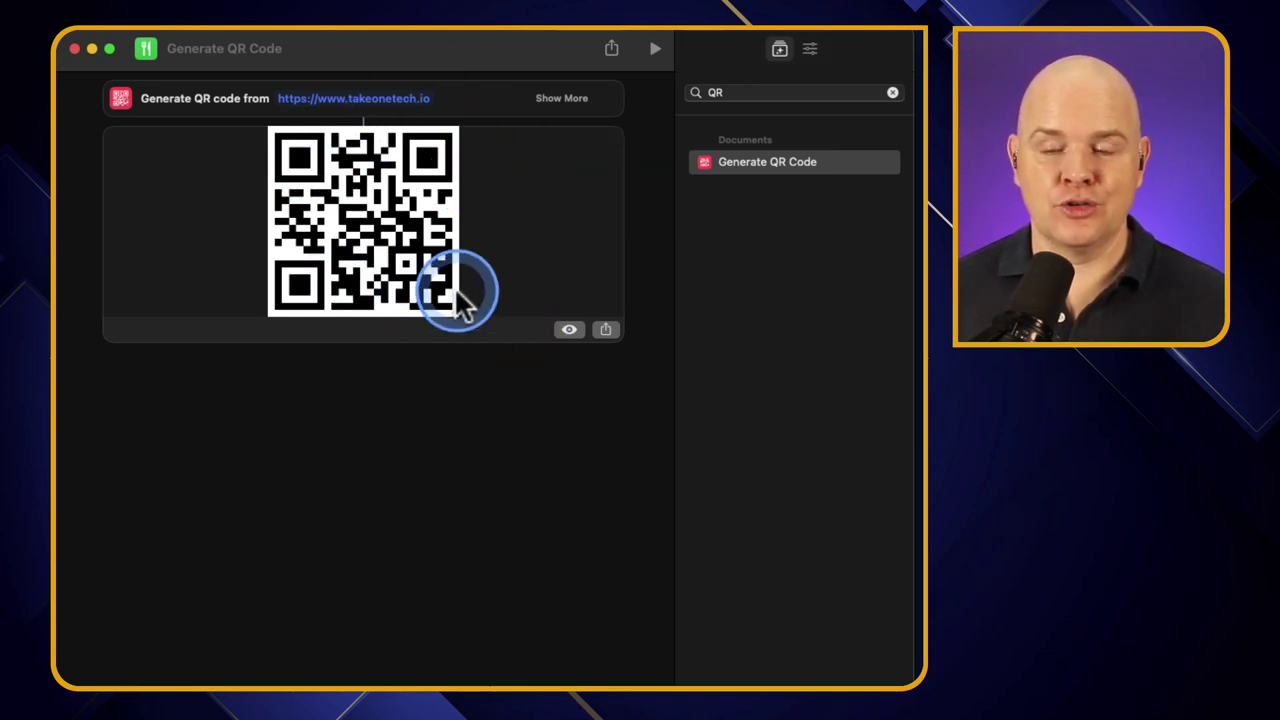
left_click(607, 331)
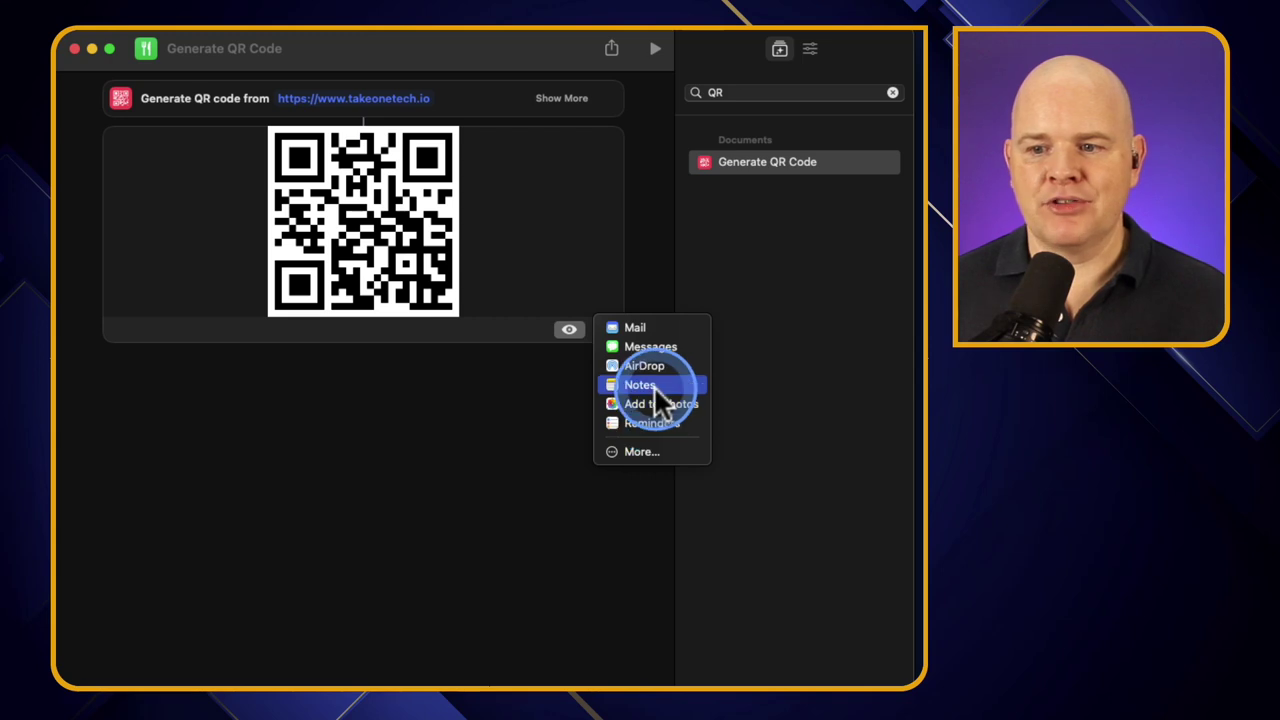
left_click(455, 356)
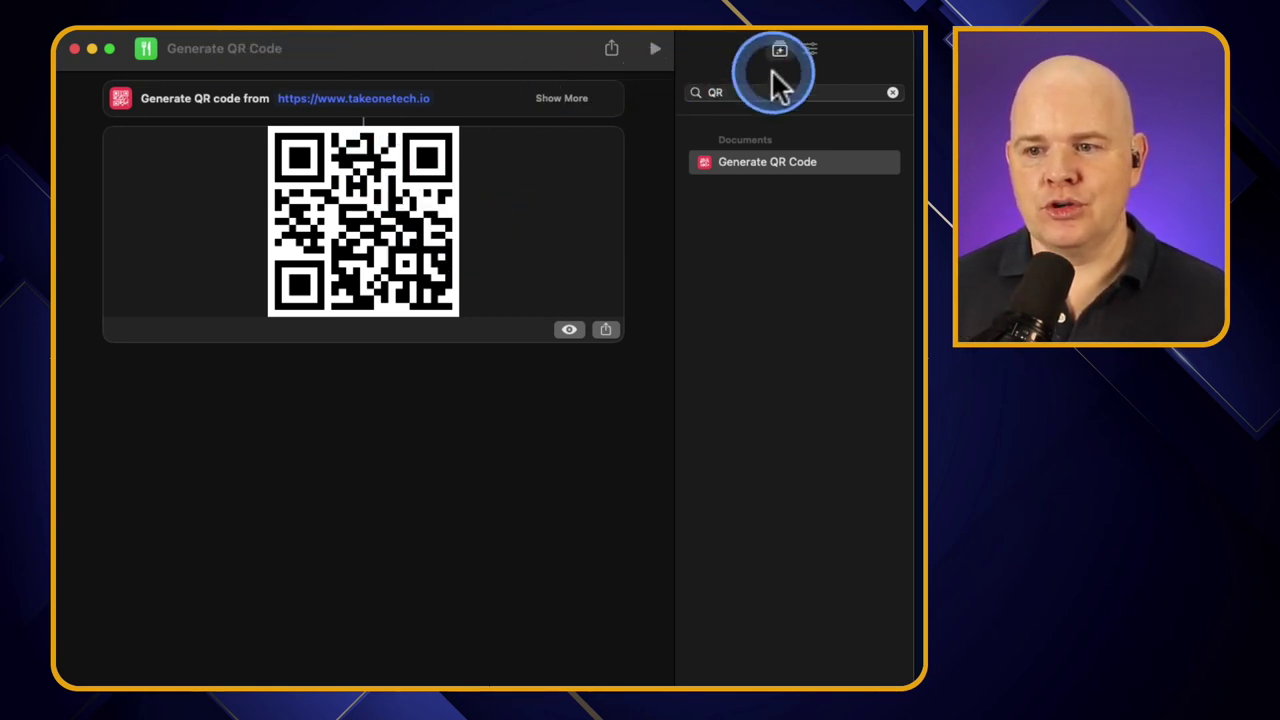
Rename the QR code shortcut to "Create QR Code".
left_click(440, 99)
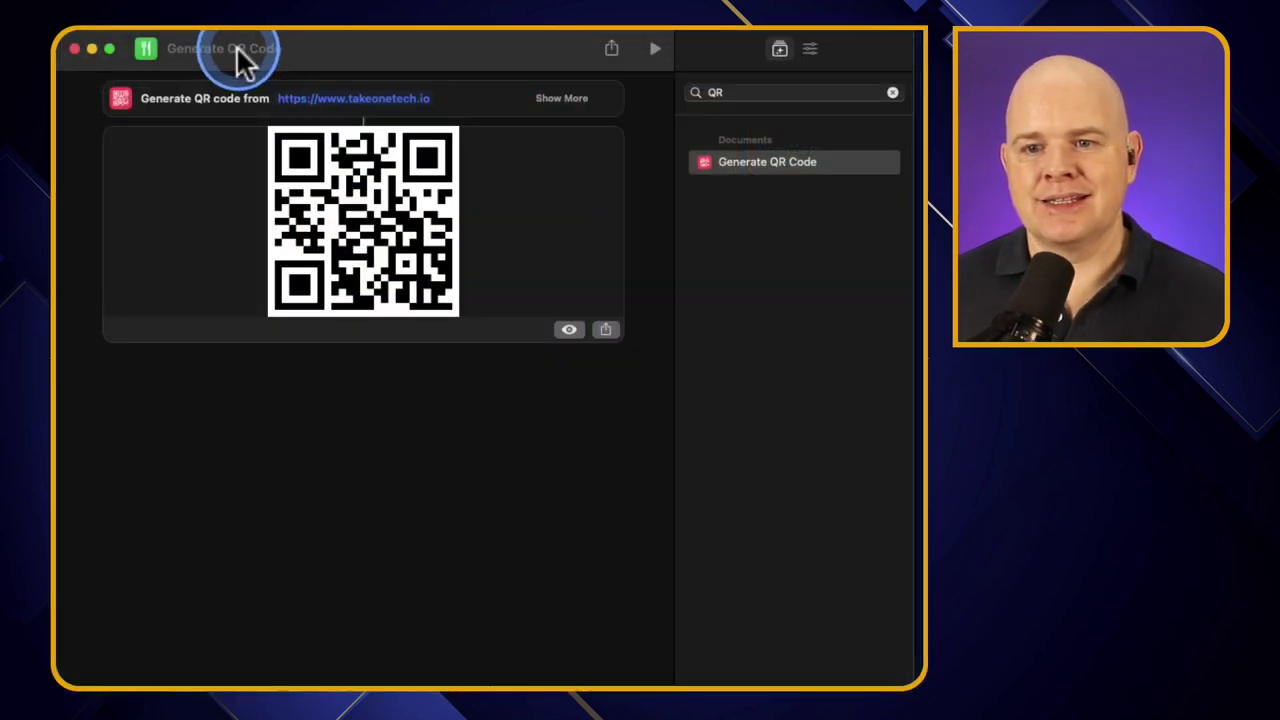
left_click(237, 48)
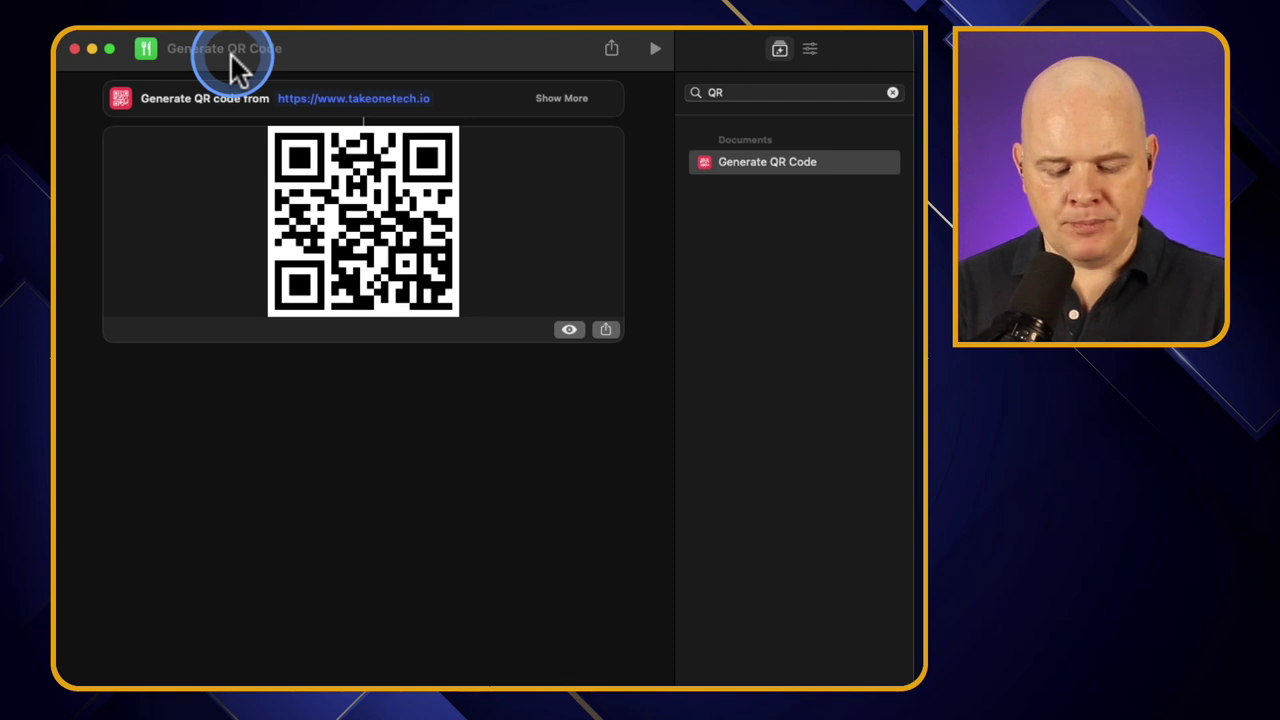
left_click(230, 52)
type("Creat")
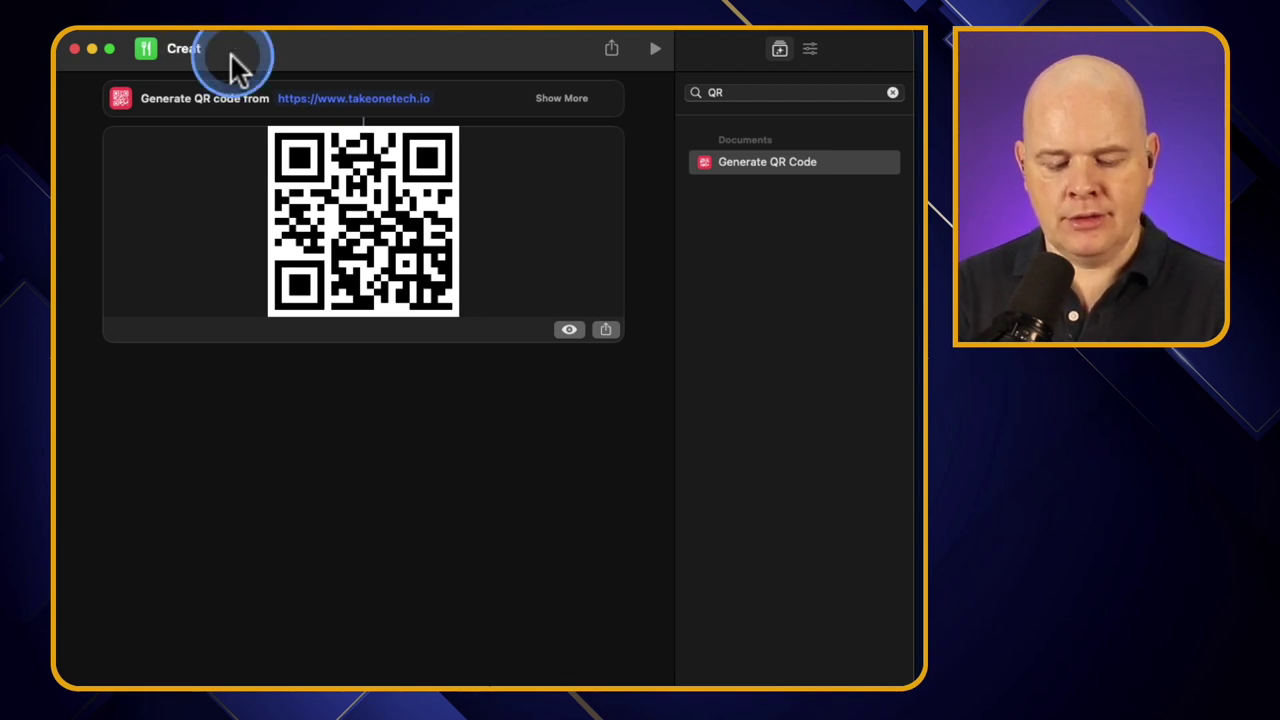
type("e QR Code")
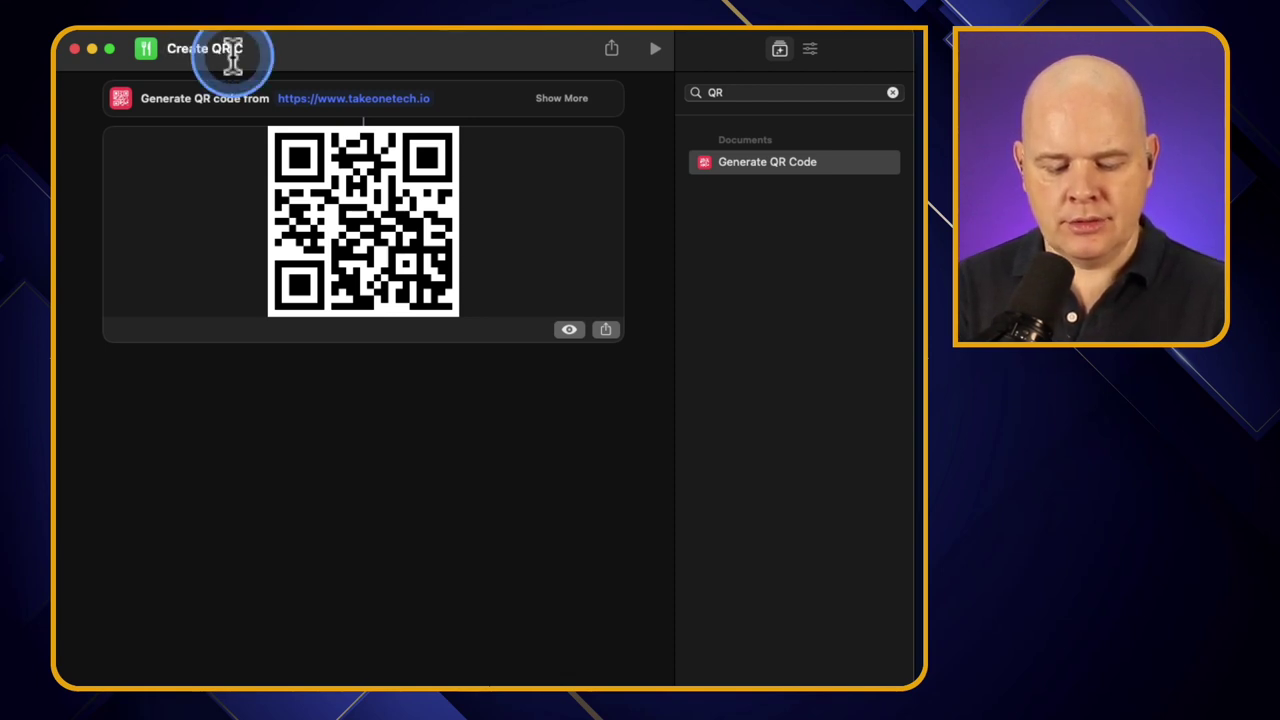
left_click(274, 388)
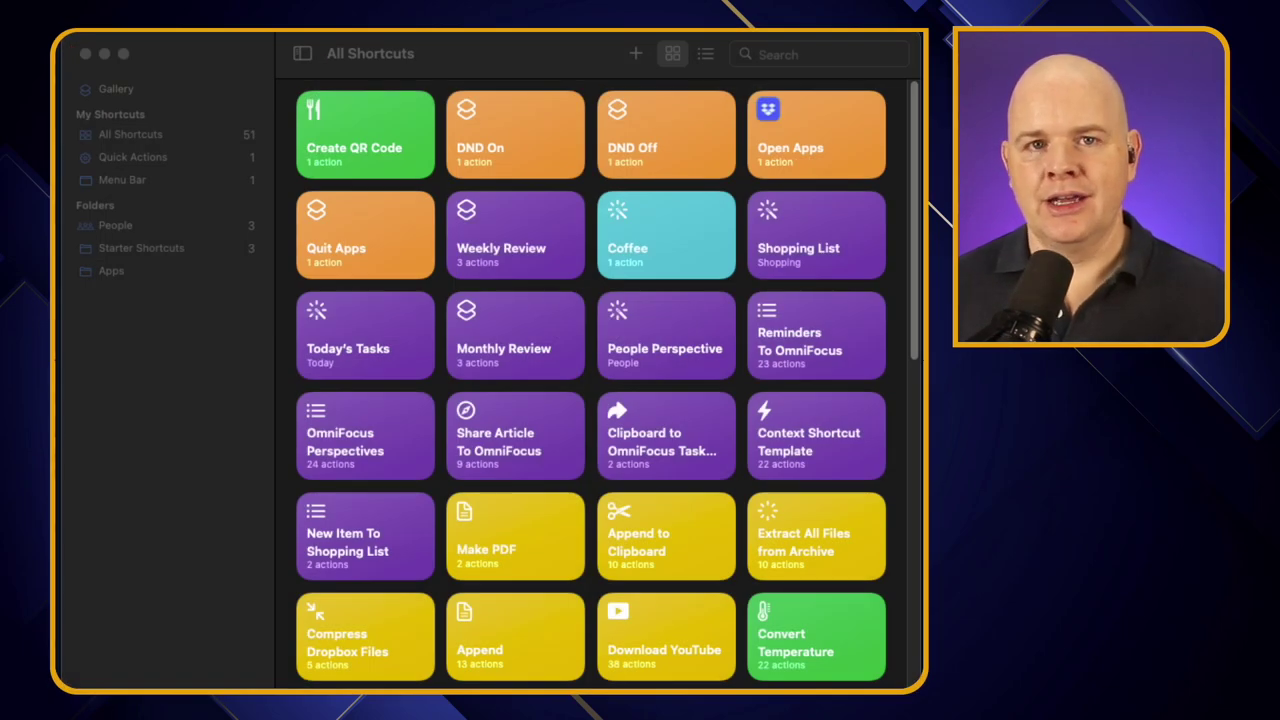
Change the icon of the Create QR Code shortcut in the shortcut library to the picture symbol.
mouse_move(399, 137)
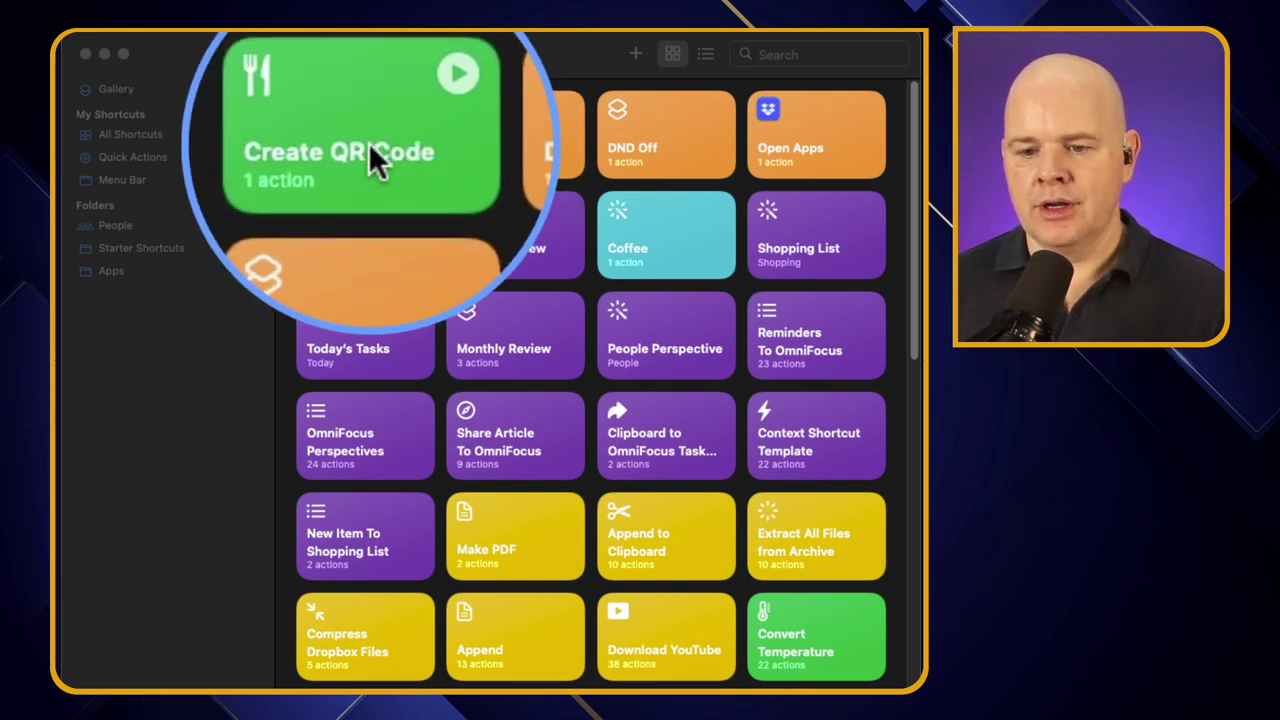
left_click(317, 110)
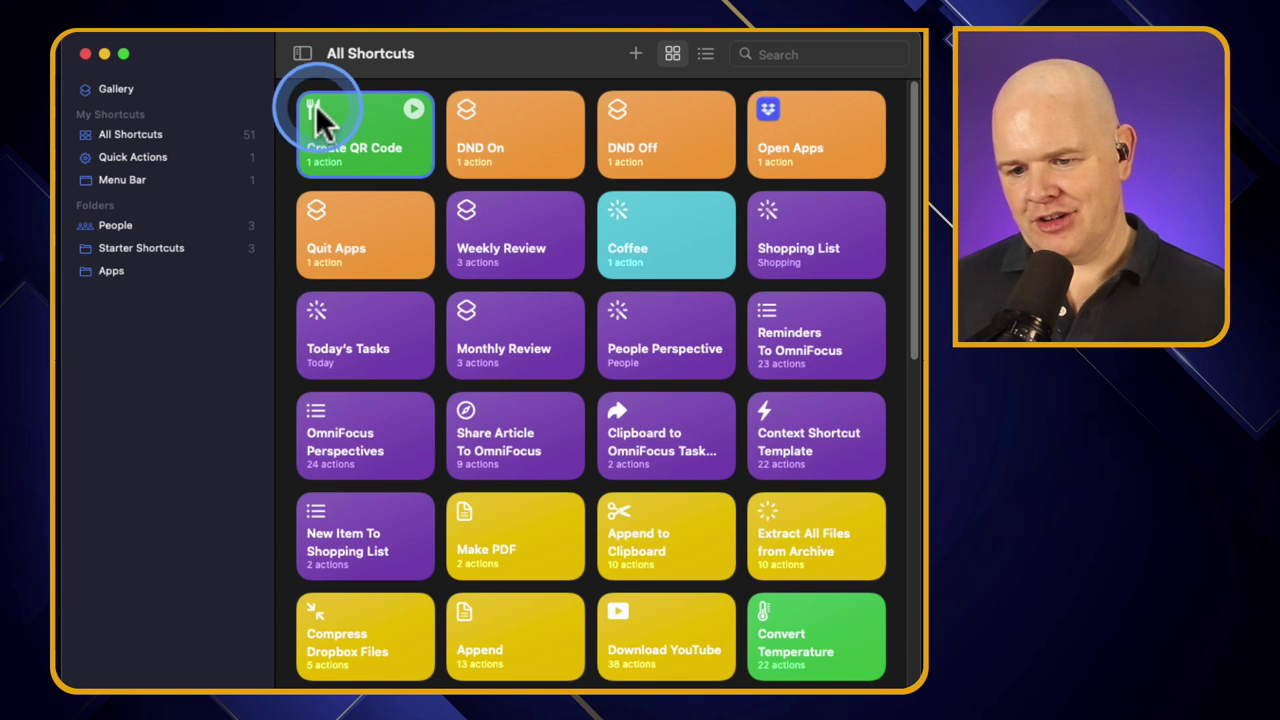
right_click(315, 104)
left_click(352, 181)
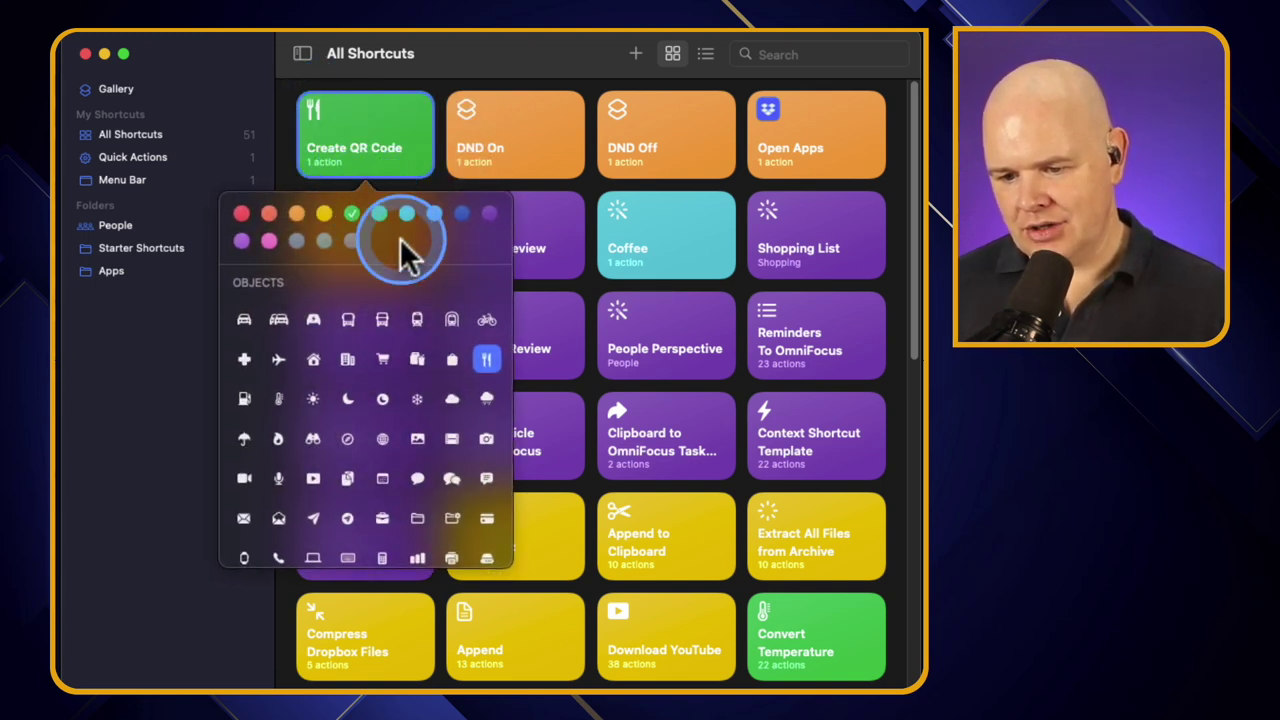
left_click(418, 442)
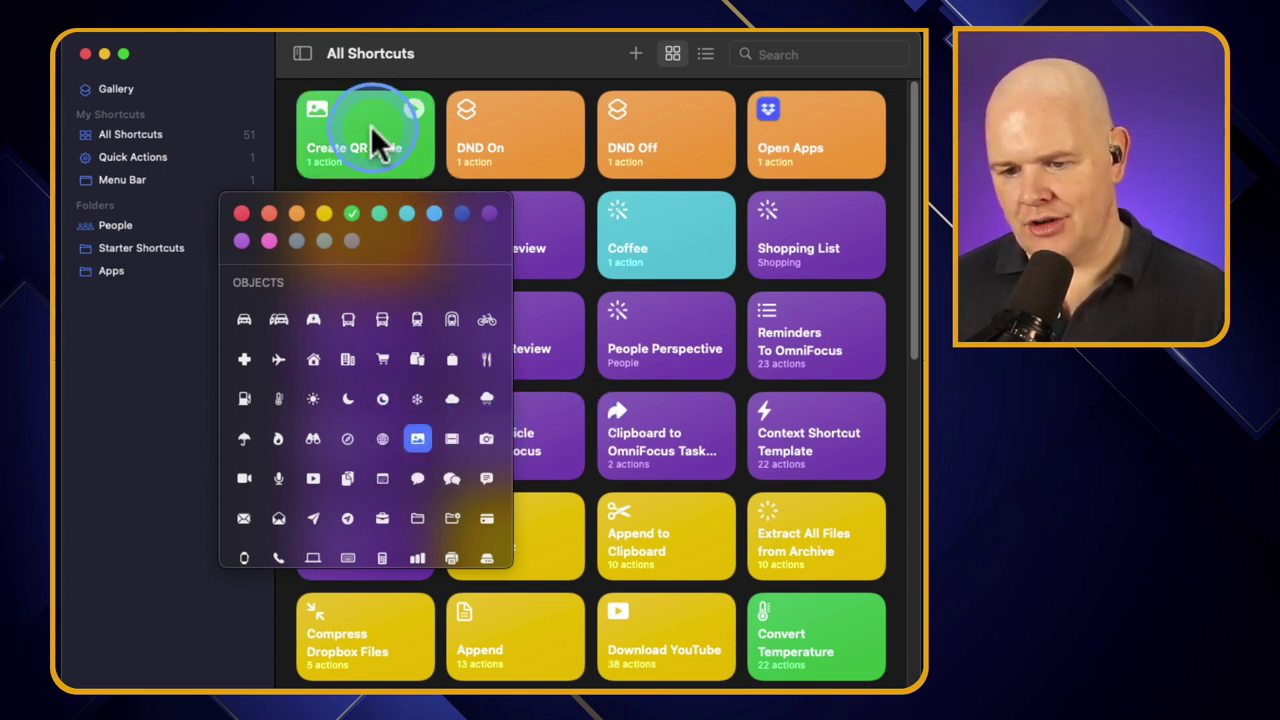
left_click(370, 125)
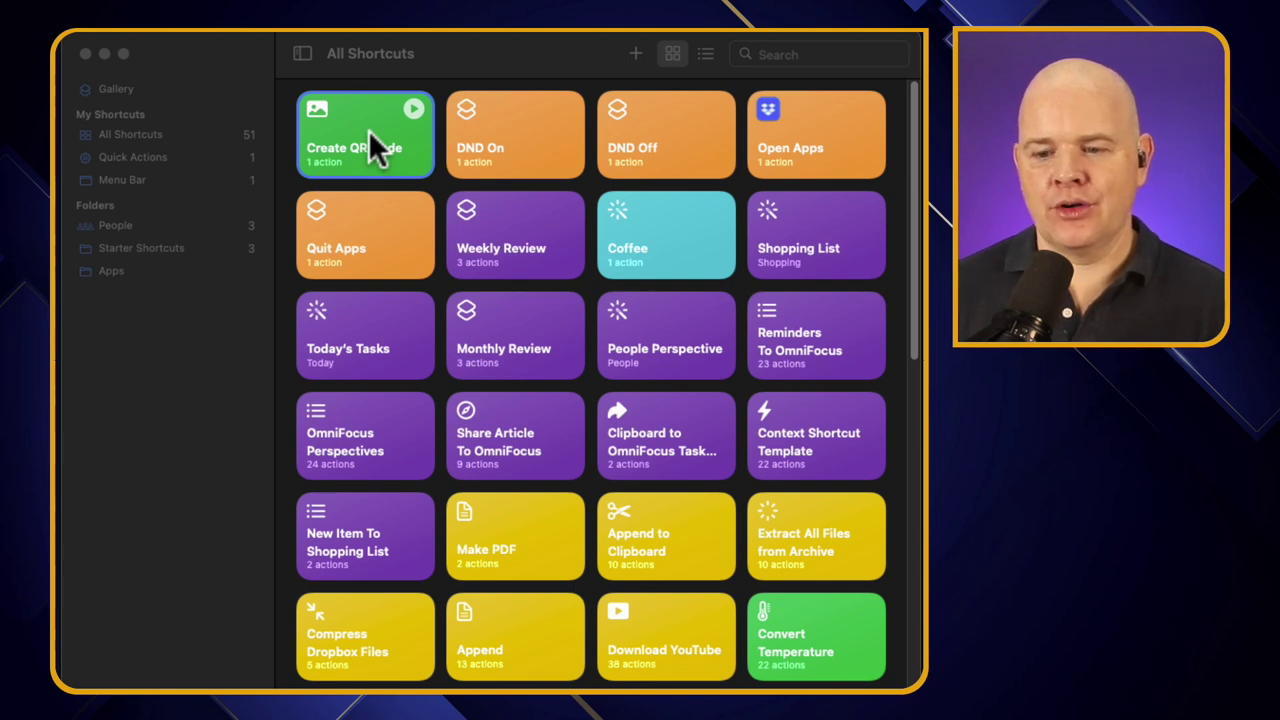
Create a new empty shortcut and open it for editing from the shortcut library.
left_click(630, 55)
left_click(635, 55)
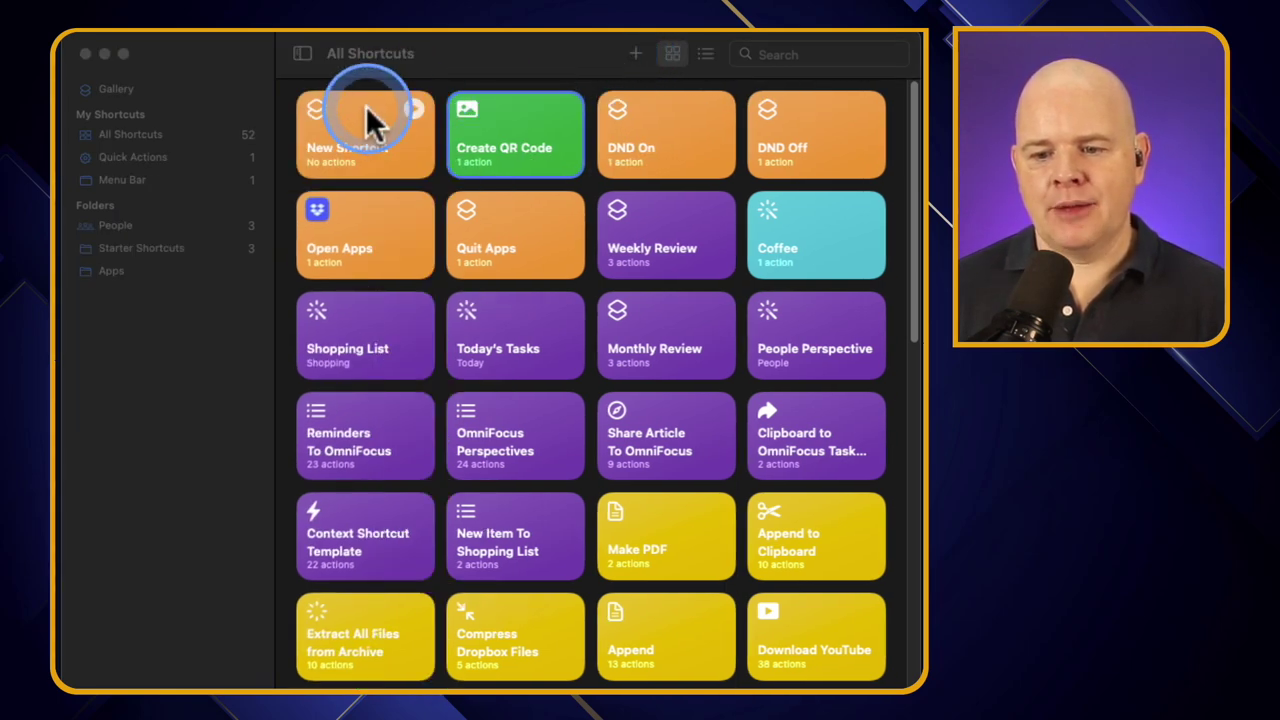
left_click(365, 115)
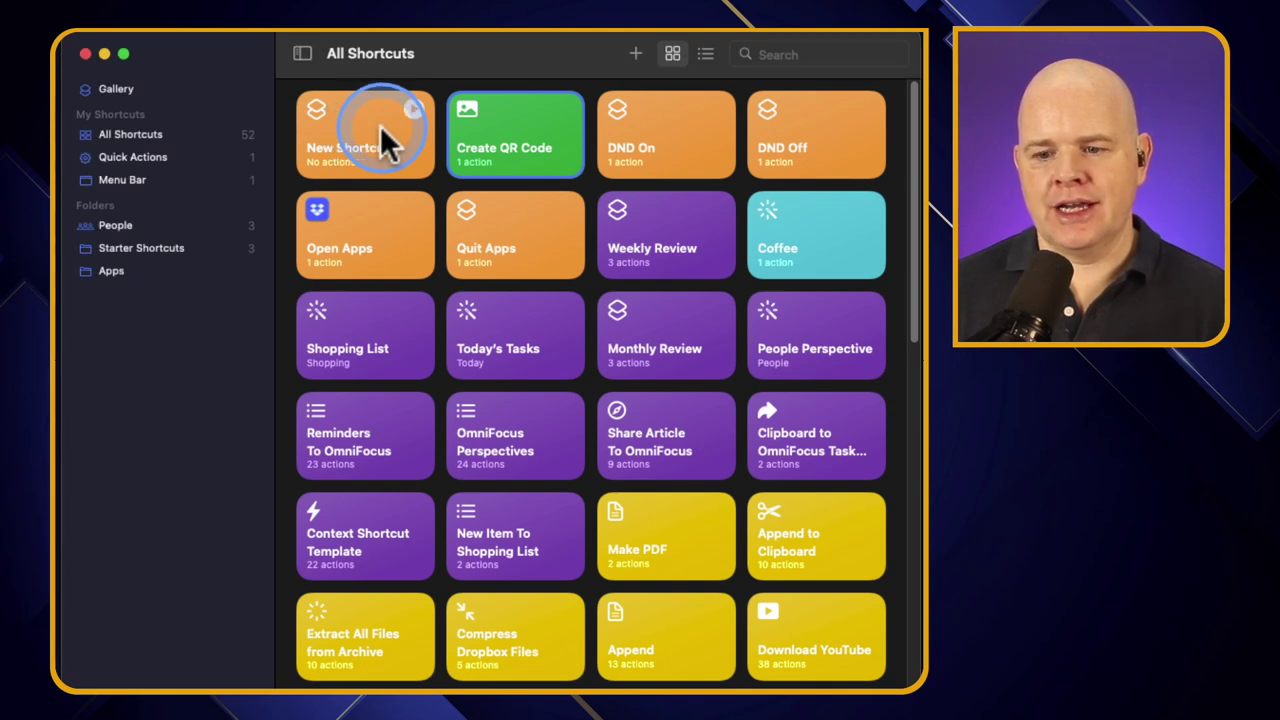
double_click(380, 125)
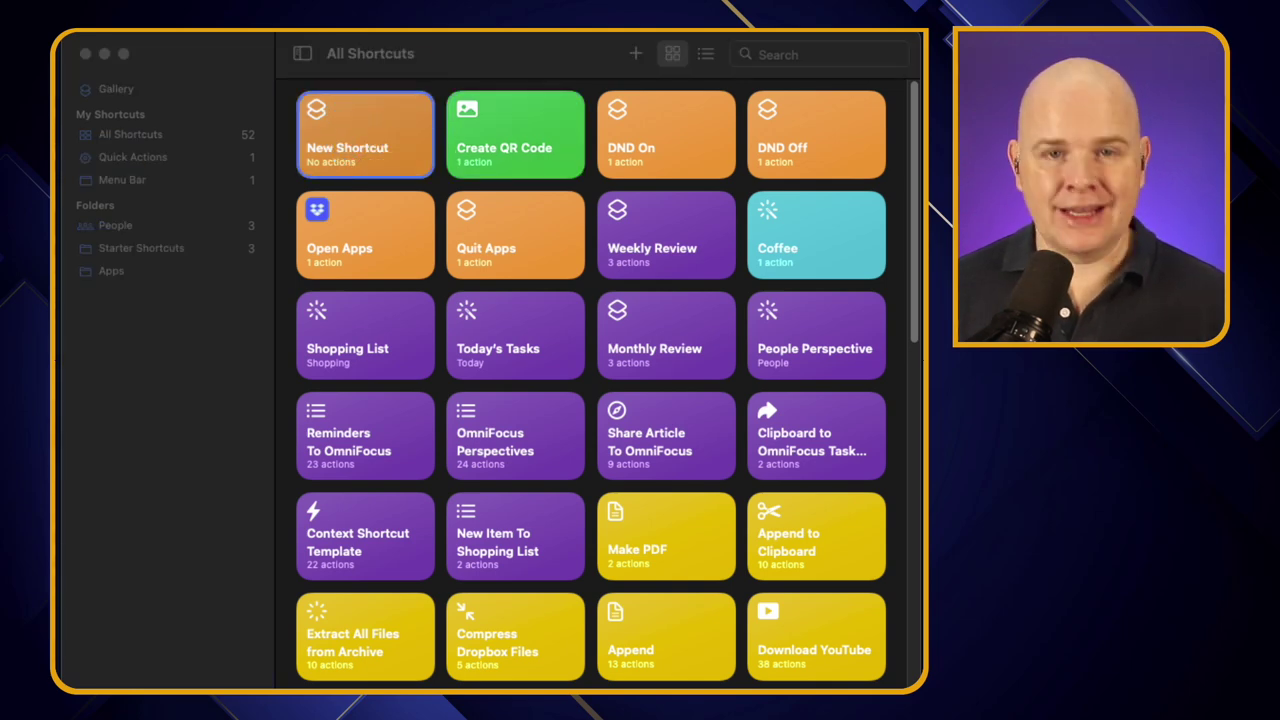
left_click(527, 448)
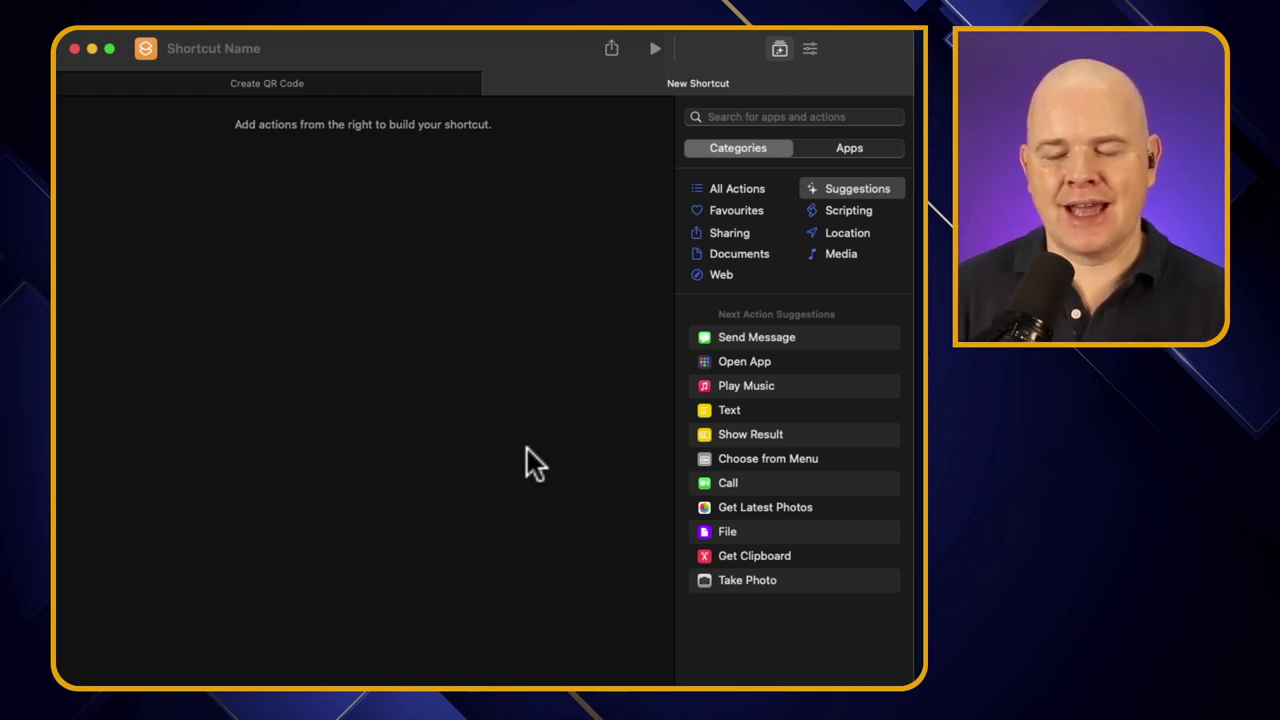
left_click(549, 440)
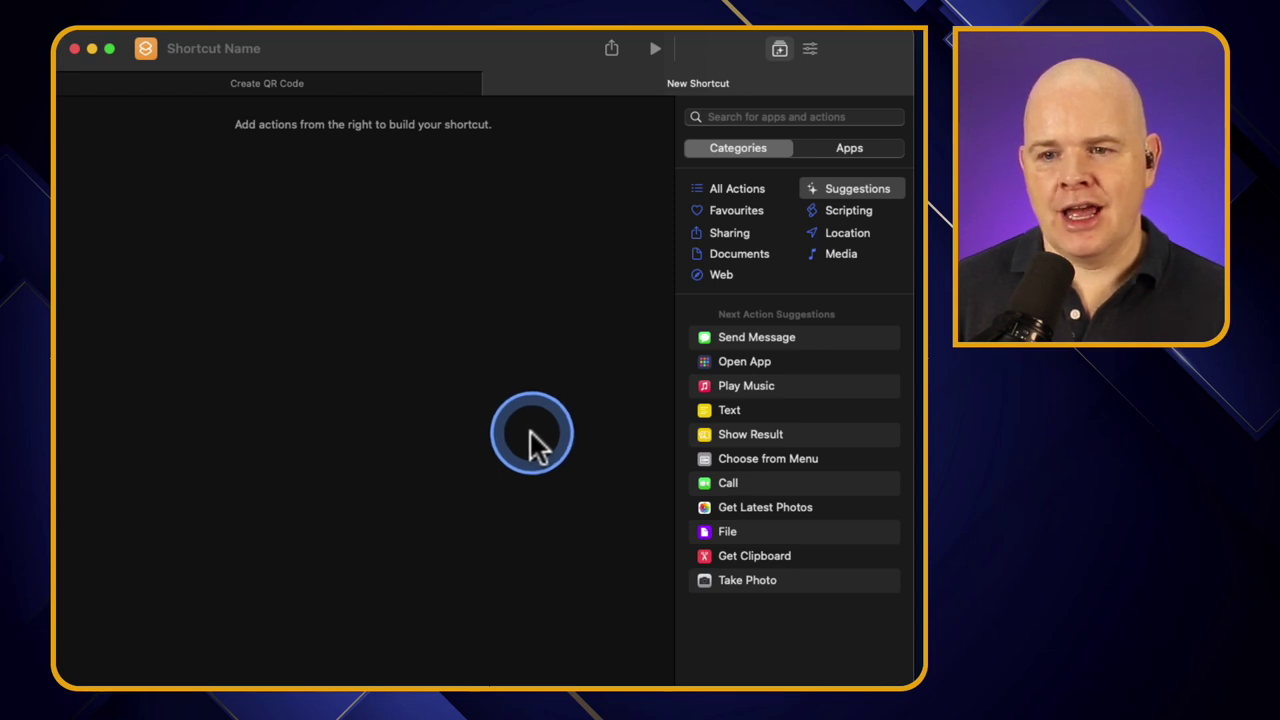
Name the new shortcut "Research Apps".
left_click(249, 49)
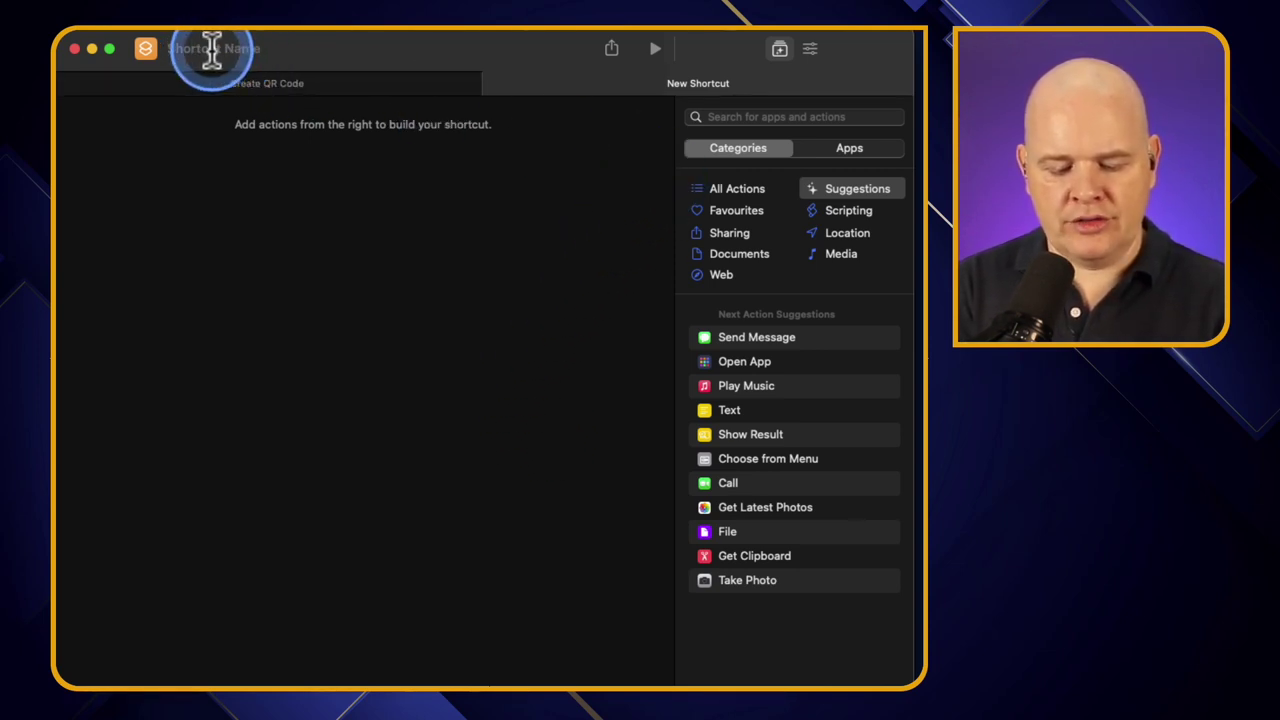
type("Research")
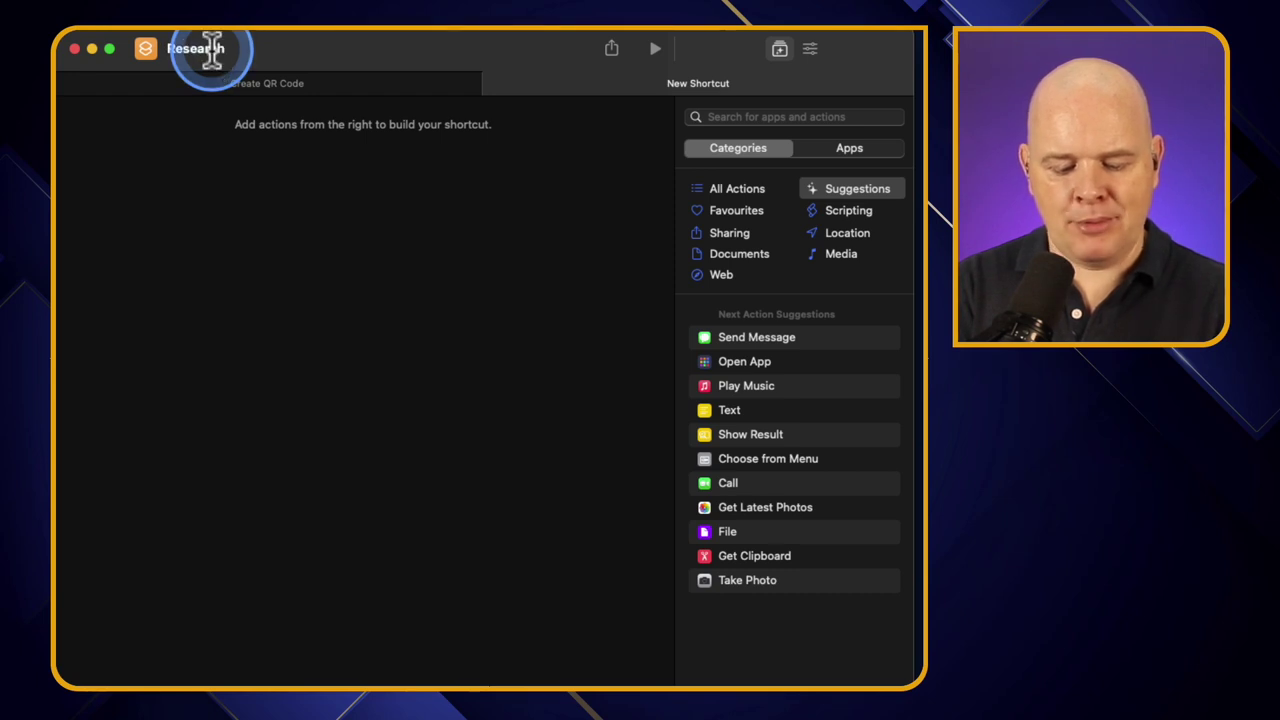
type(" Apps")
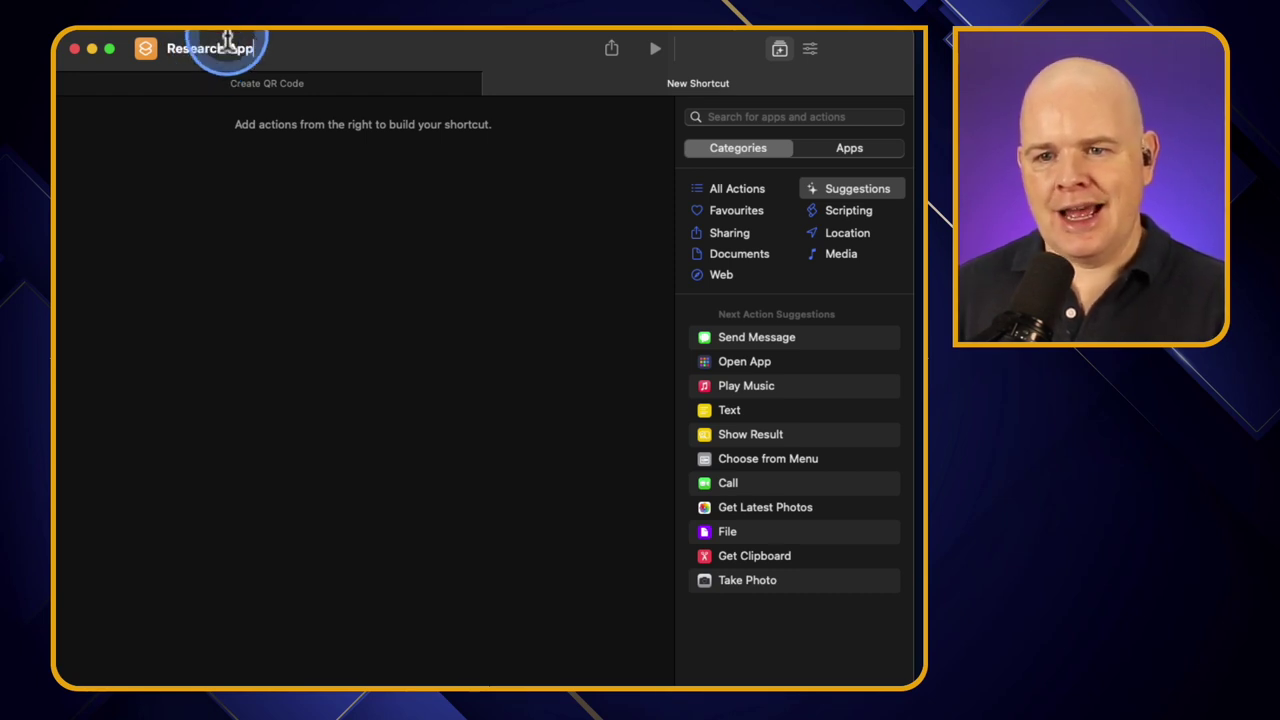
left_click(332, 190)
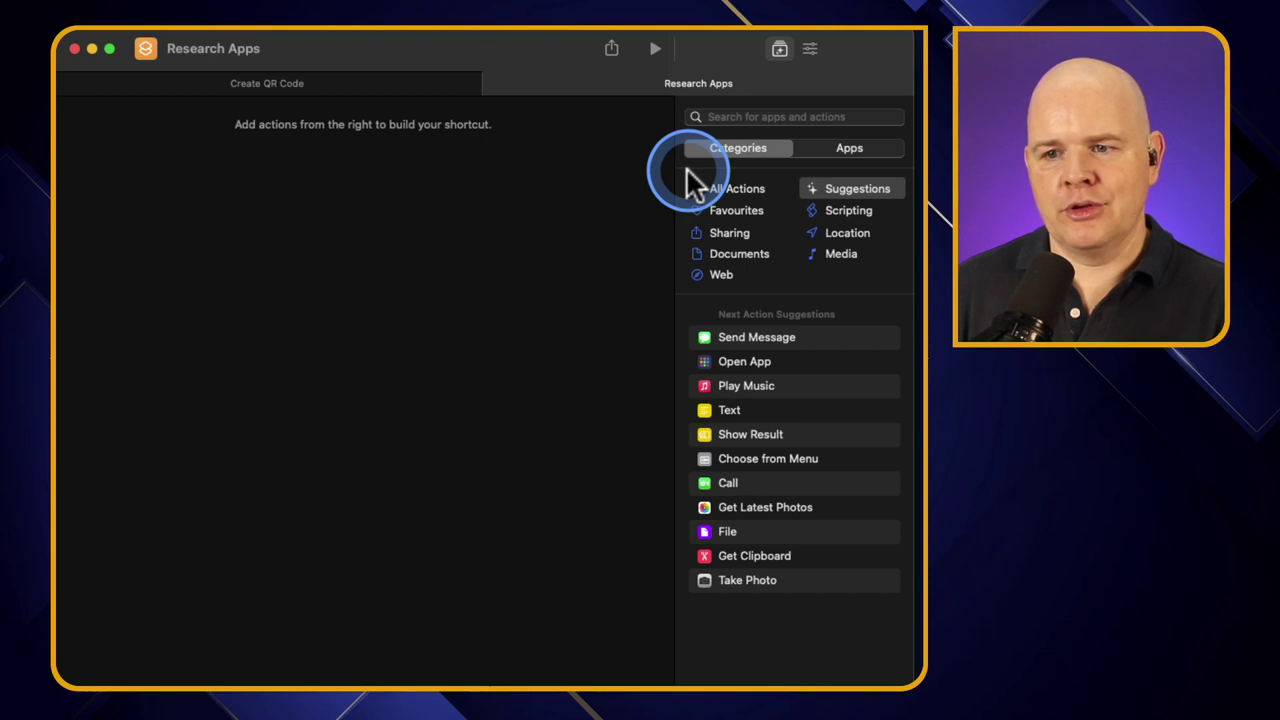
Search the actions for "open" and add the Open App action to the Research Apps shortcut.
left_click(734, 116)
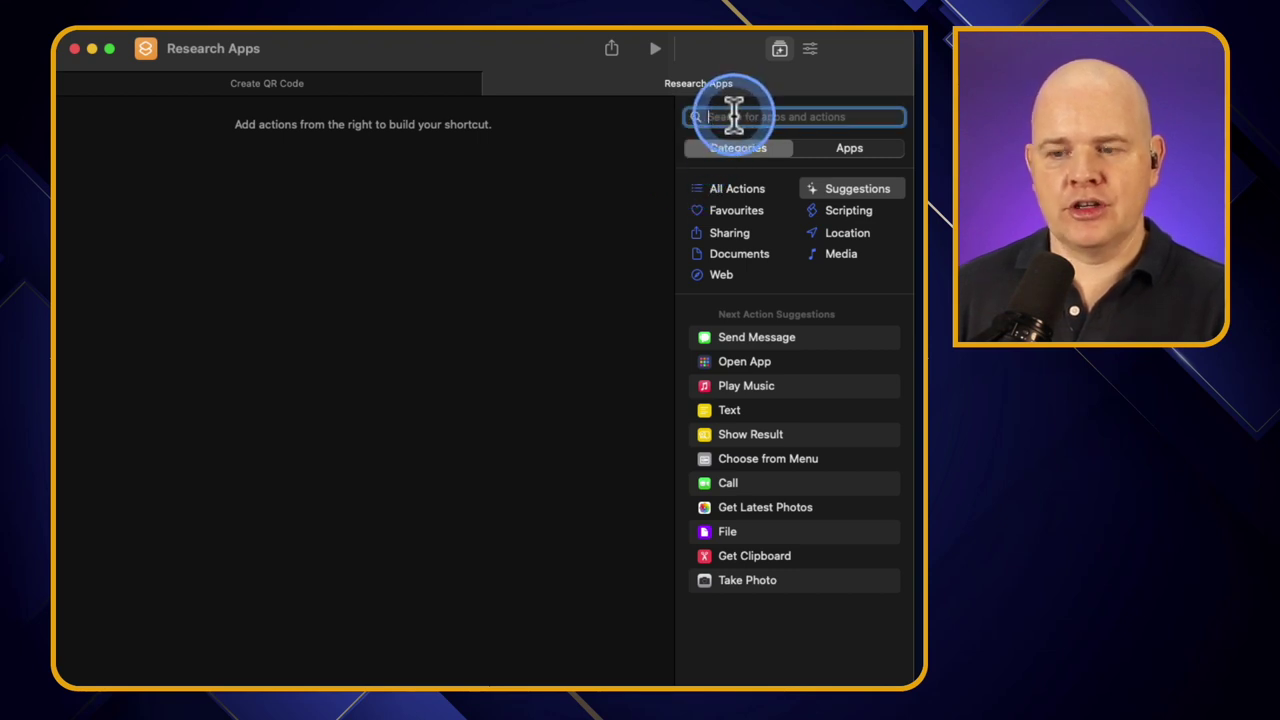
type("open")
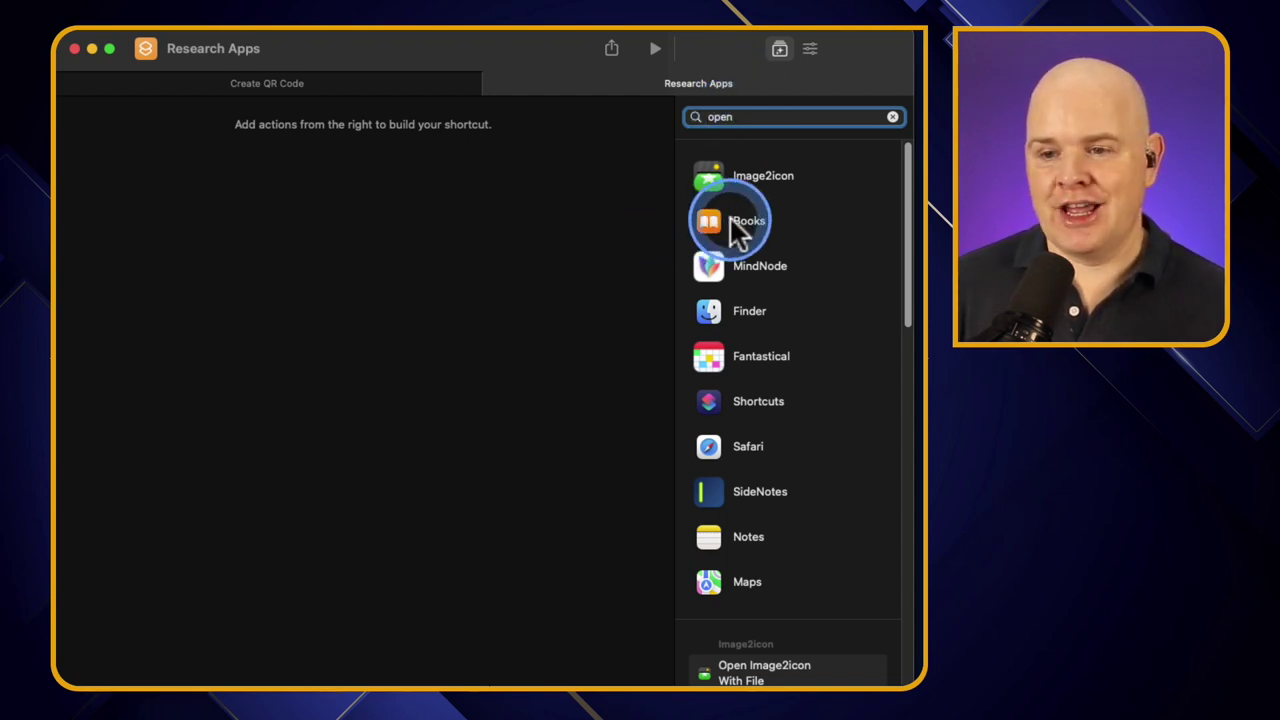
double_click(708, 116)
left_click_drag(906, 148, 863, 151)
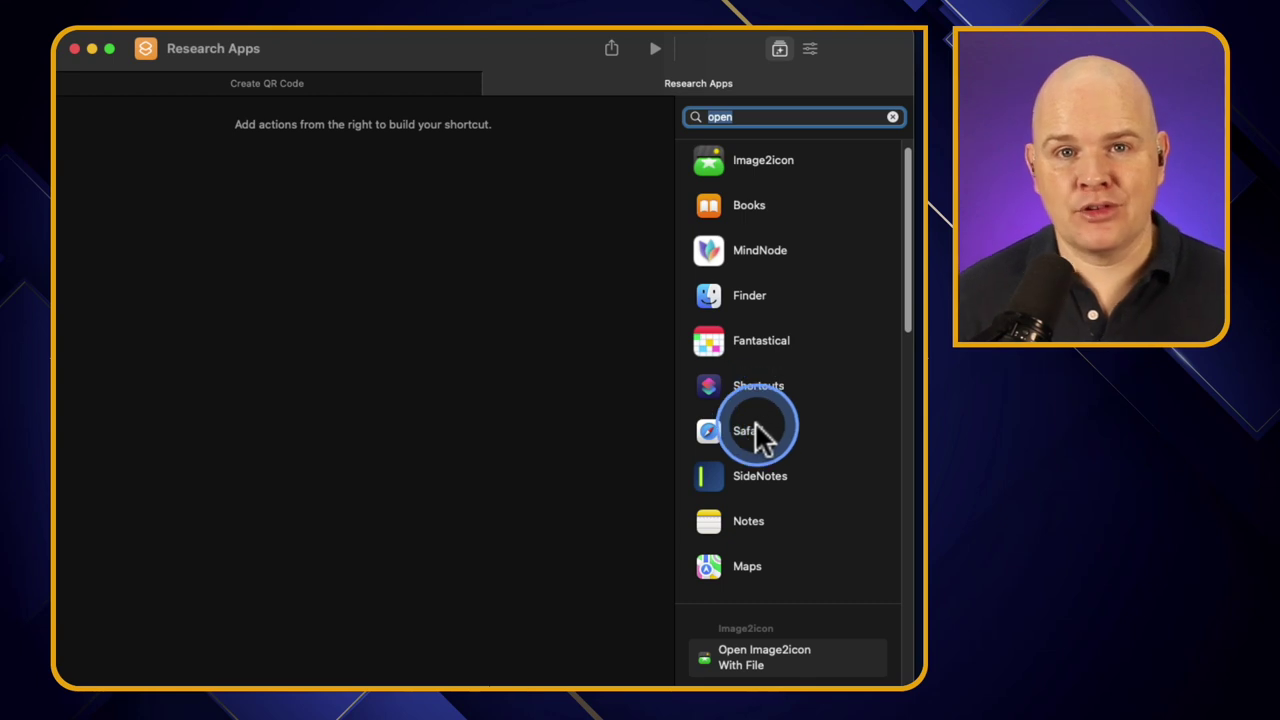
left_click_drag(907, 244, 896, 511)
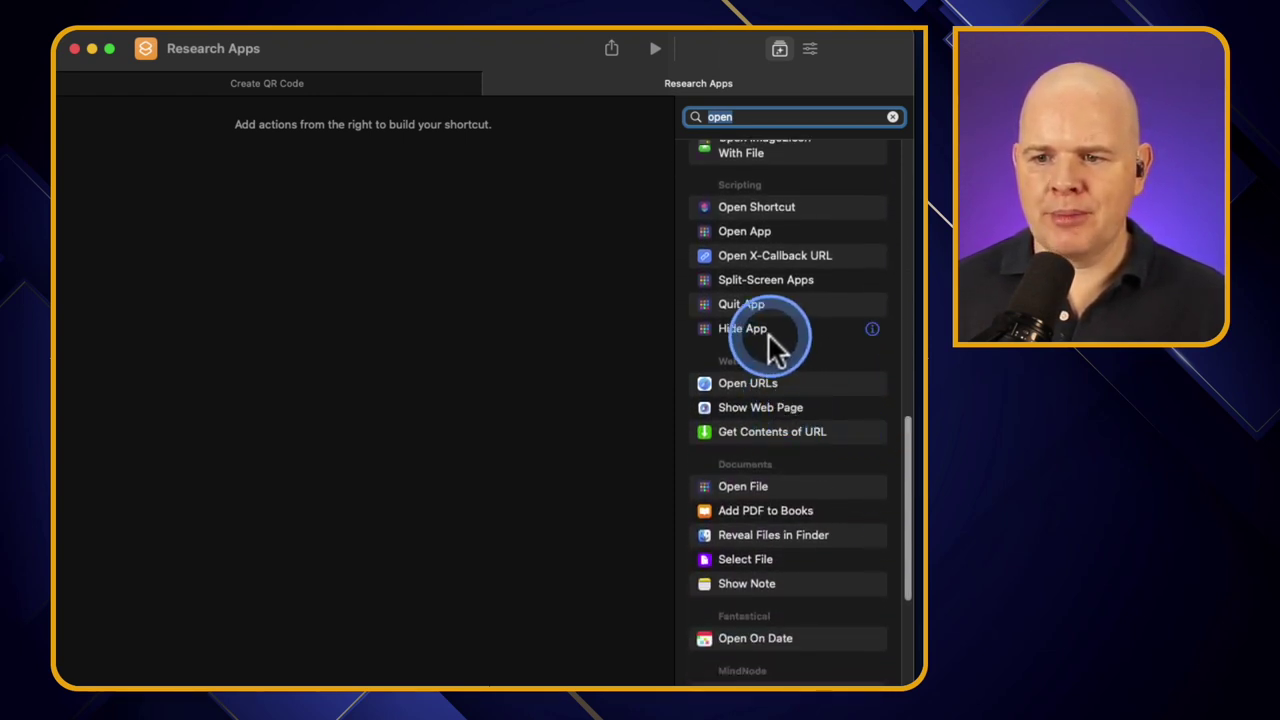
left_click(724, 229)
left_click(724, 229)
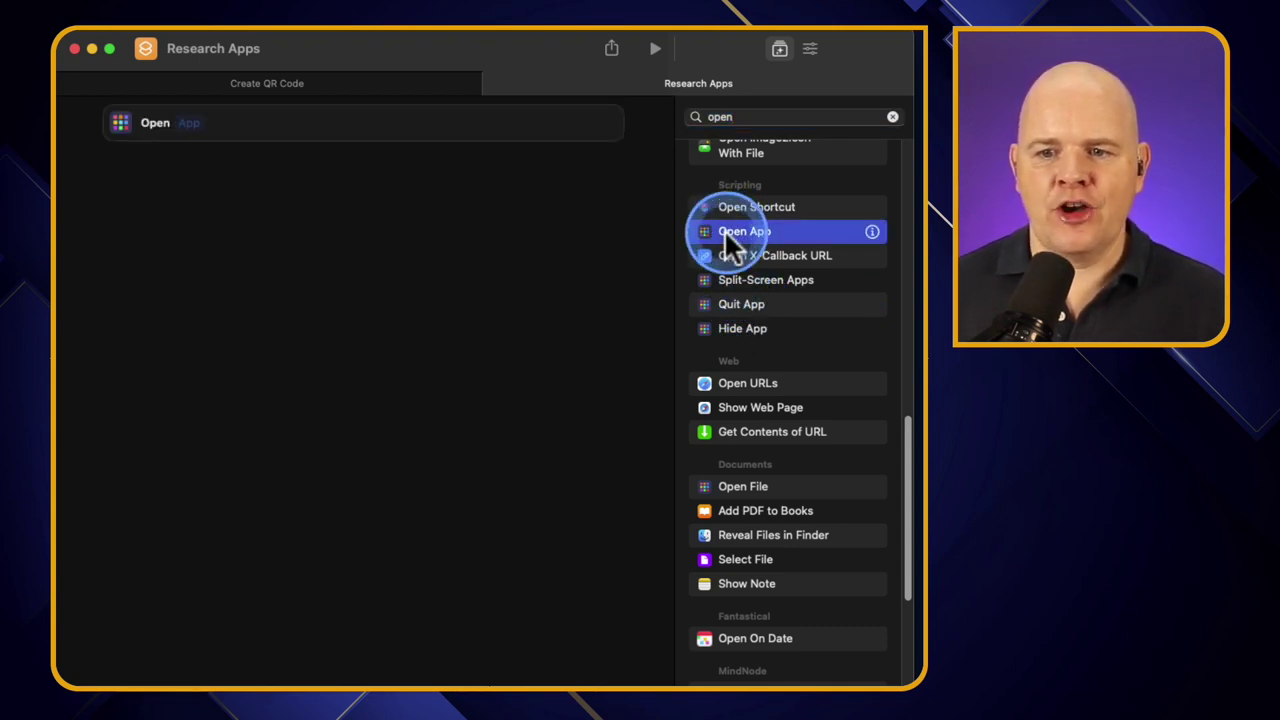
Set the Open App action to Safari and add an Open URLs action below it, leaving its URL empty.
left_click(189, 122)
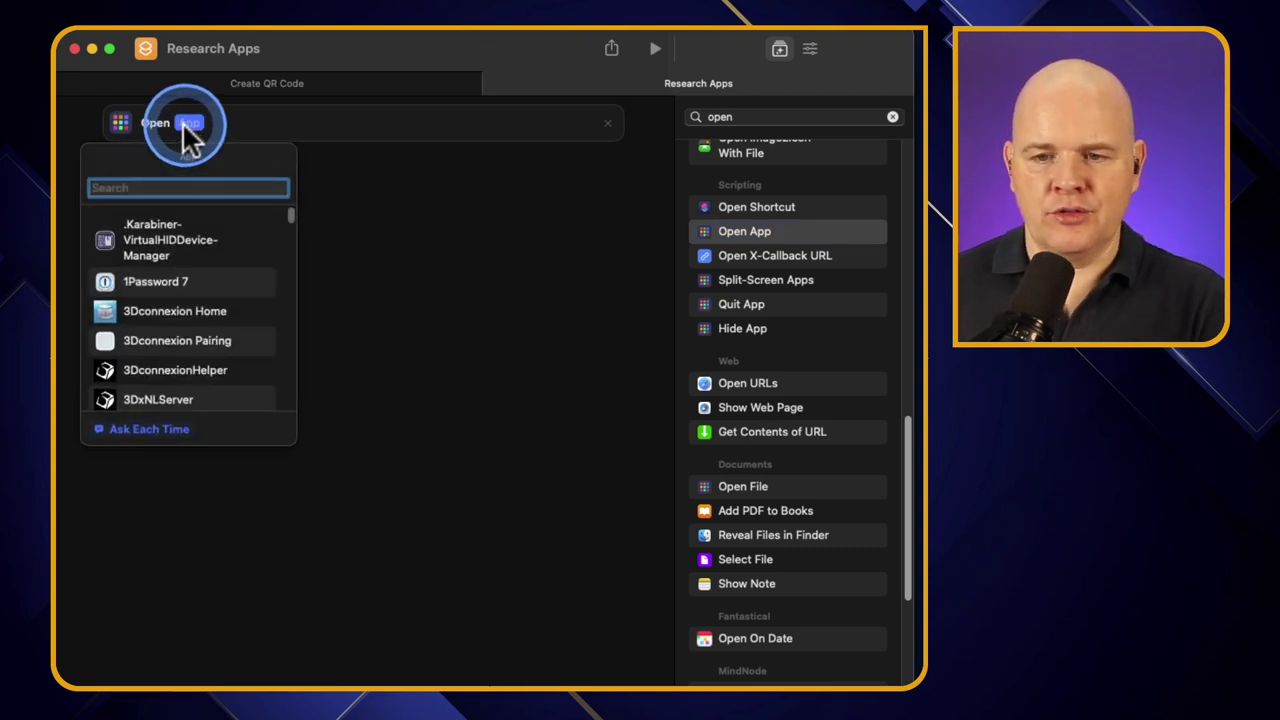
left_click(357, 204)
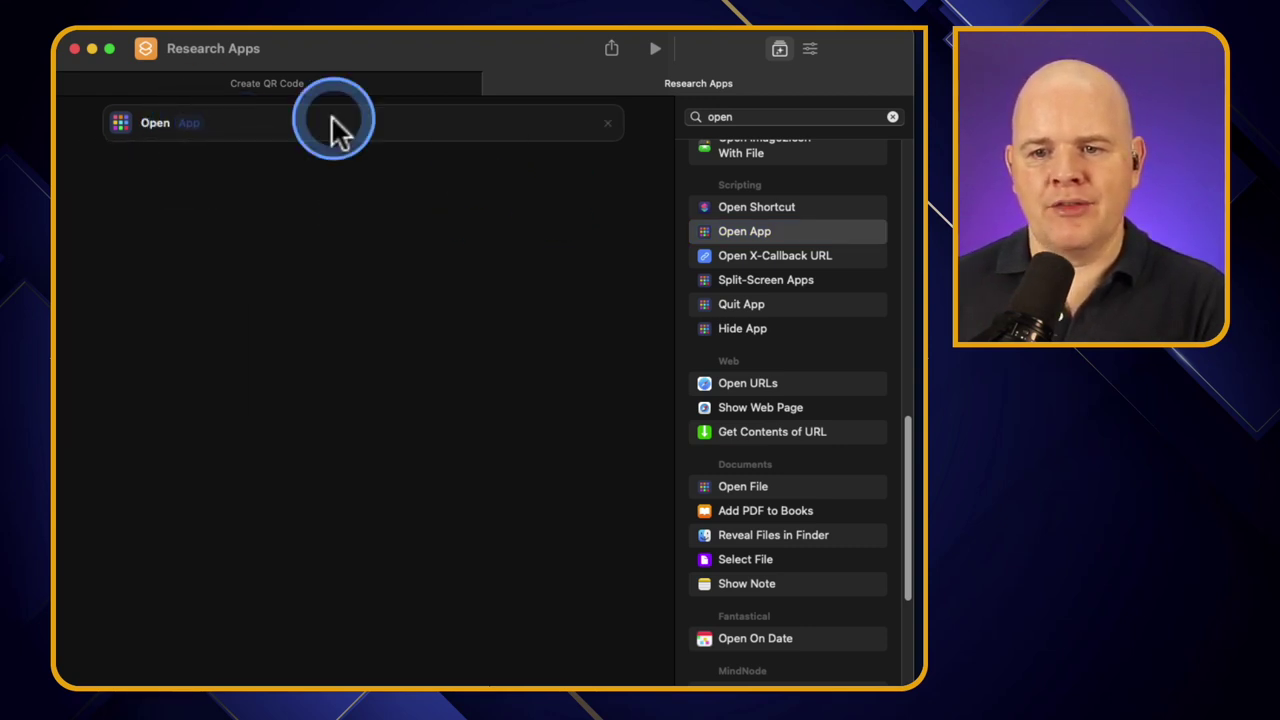
left_click(189, 122)
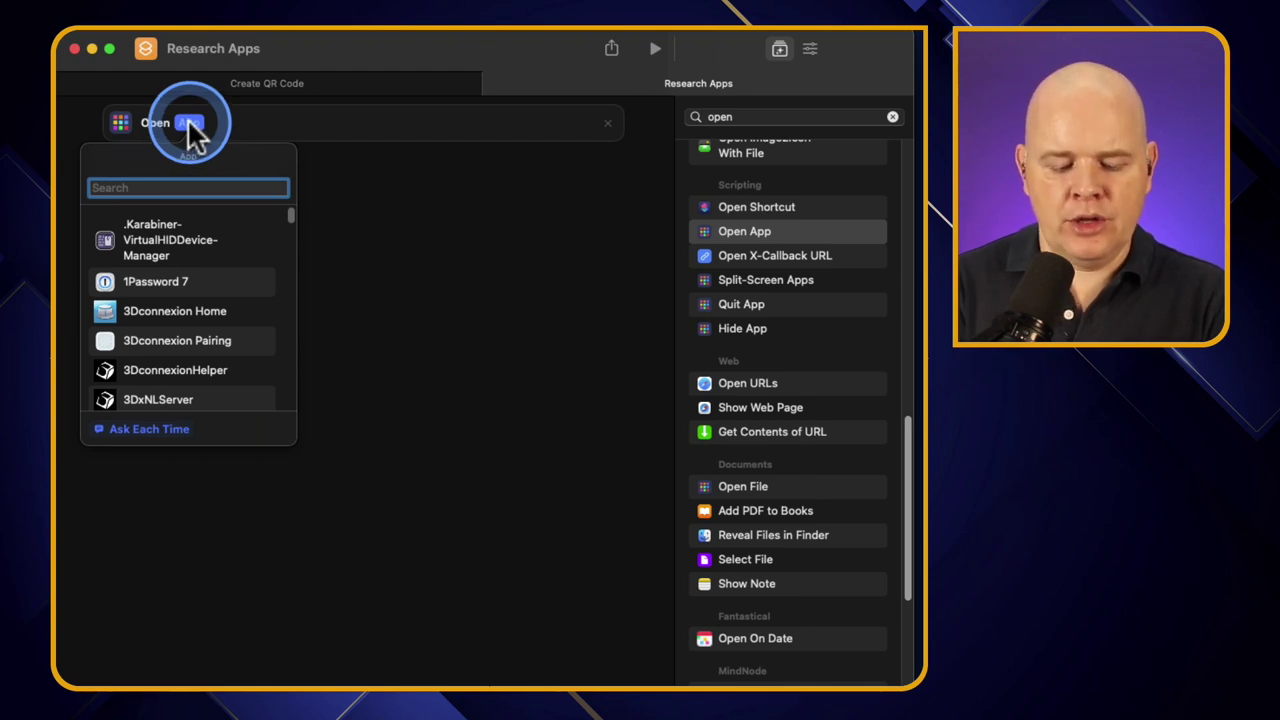
type("Saf")
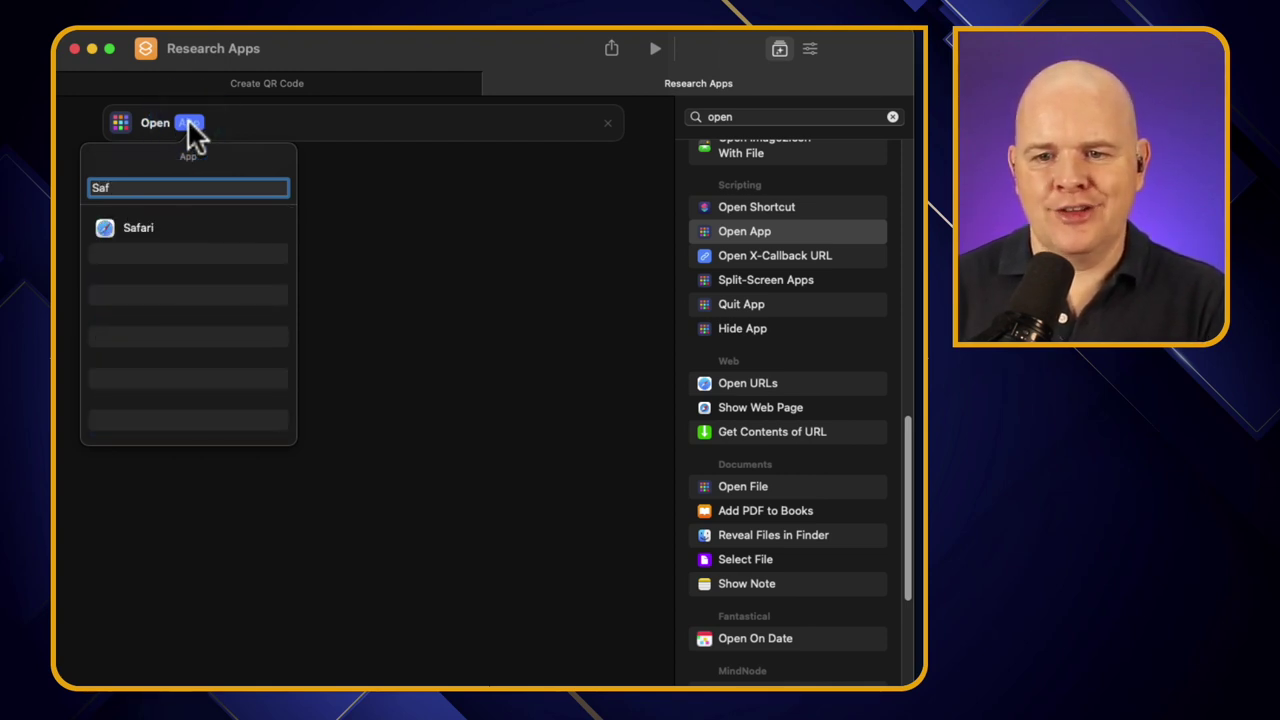
left_click(107, 229)
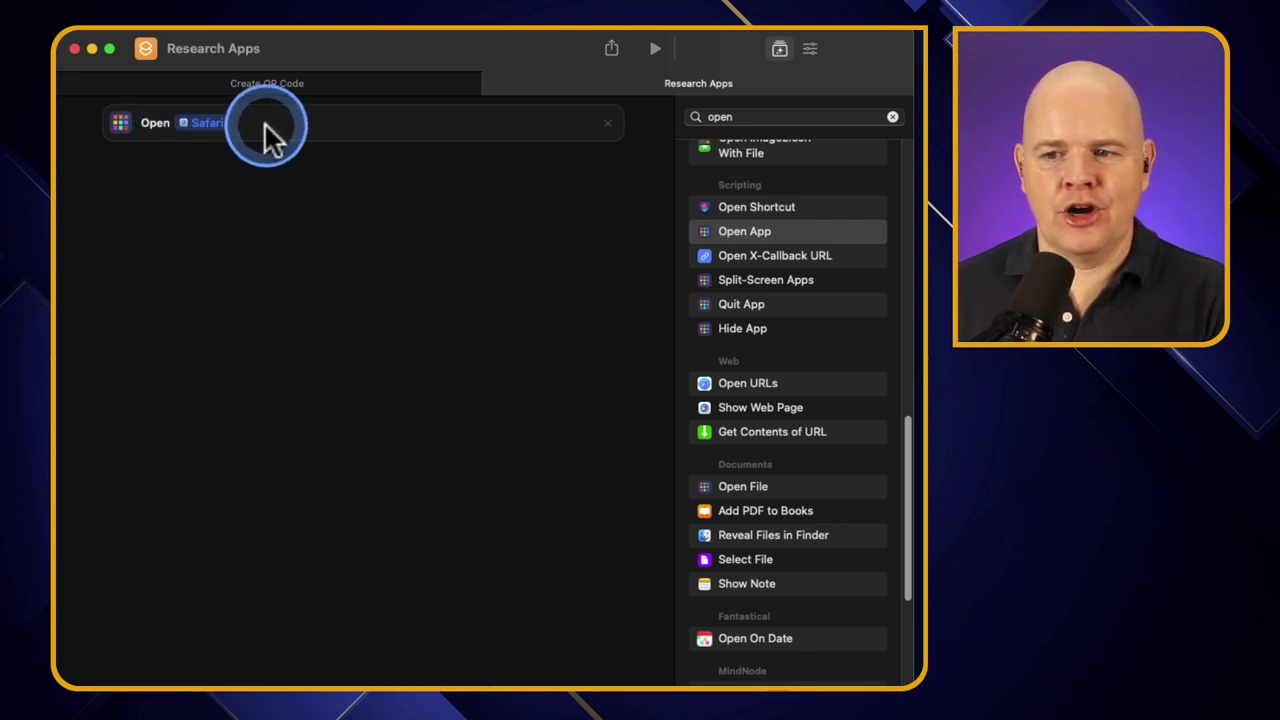
double_click(708, 390)
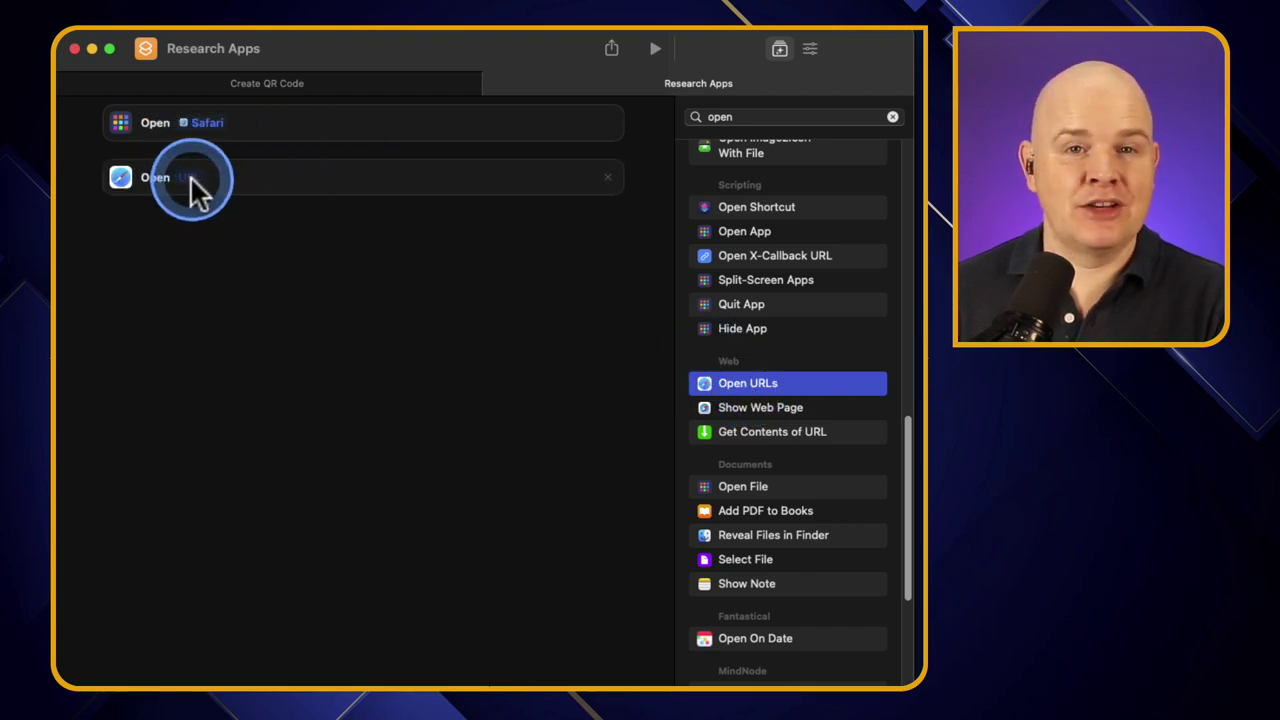
left_click(188, 177)
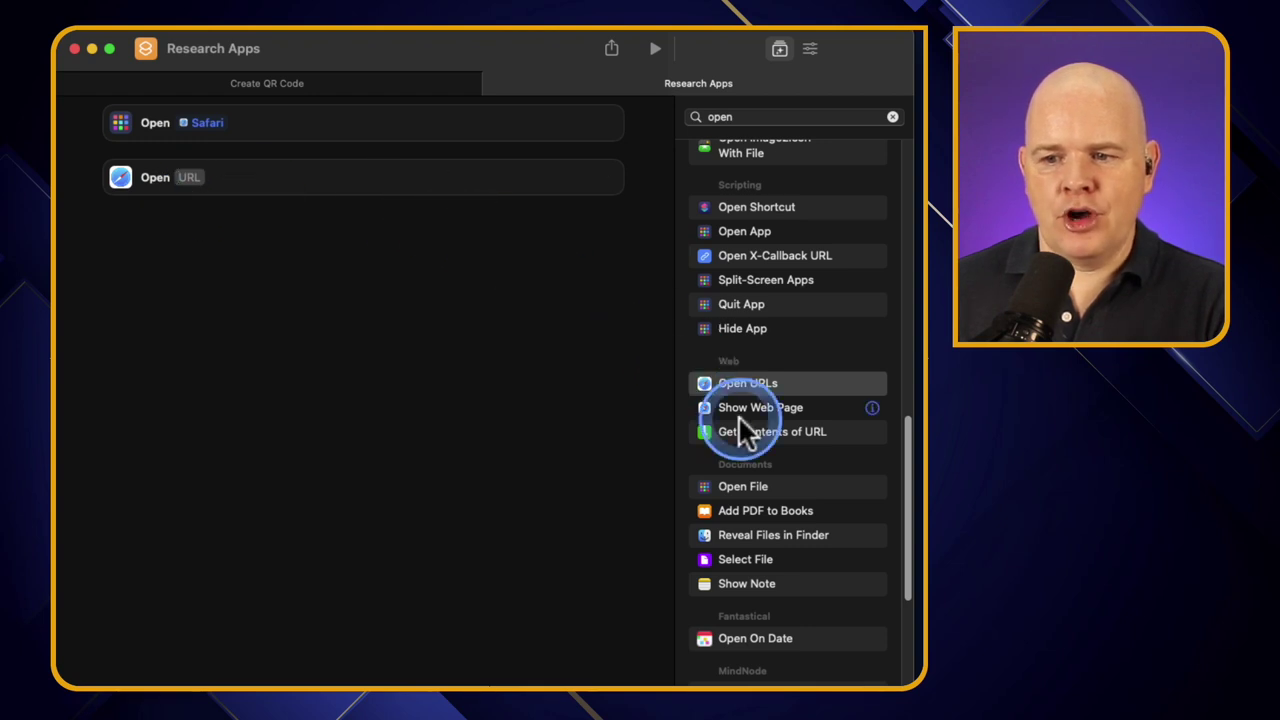
Add a second Open App action at the end of the shortcut and set its app to Microsoft Word.
double_click(741, 230)
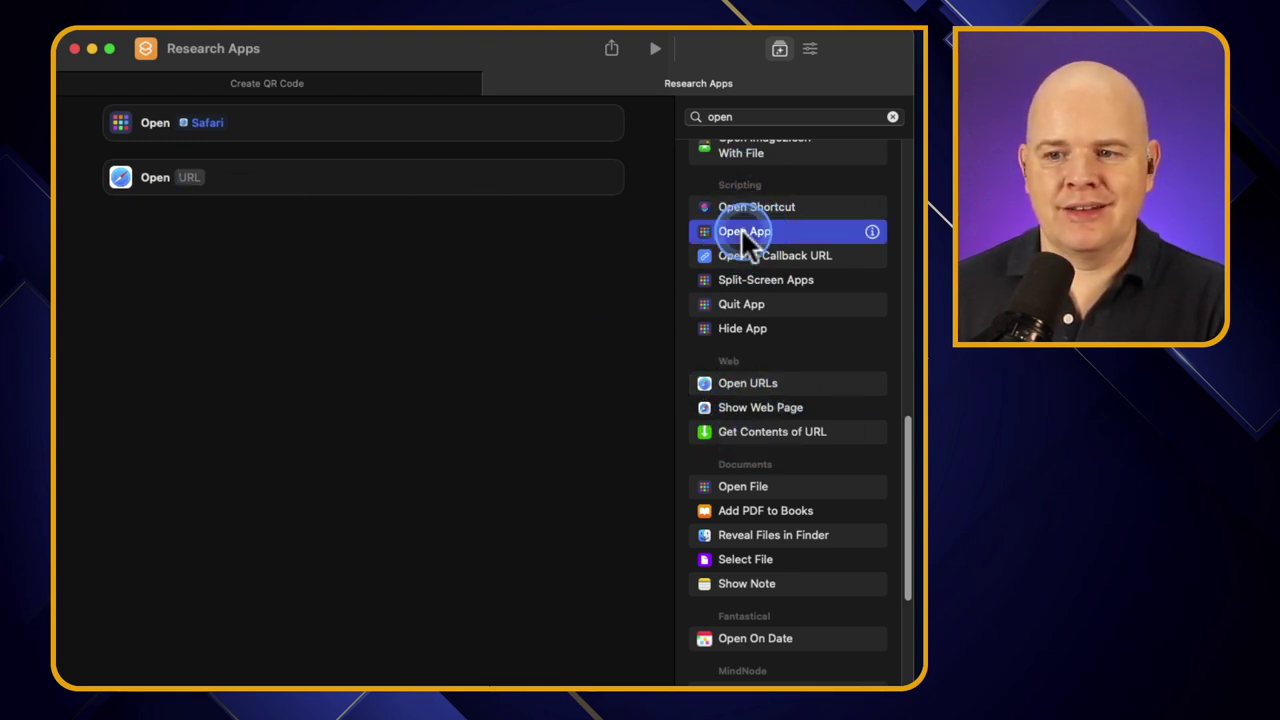
left_click(189, 231)
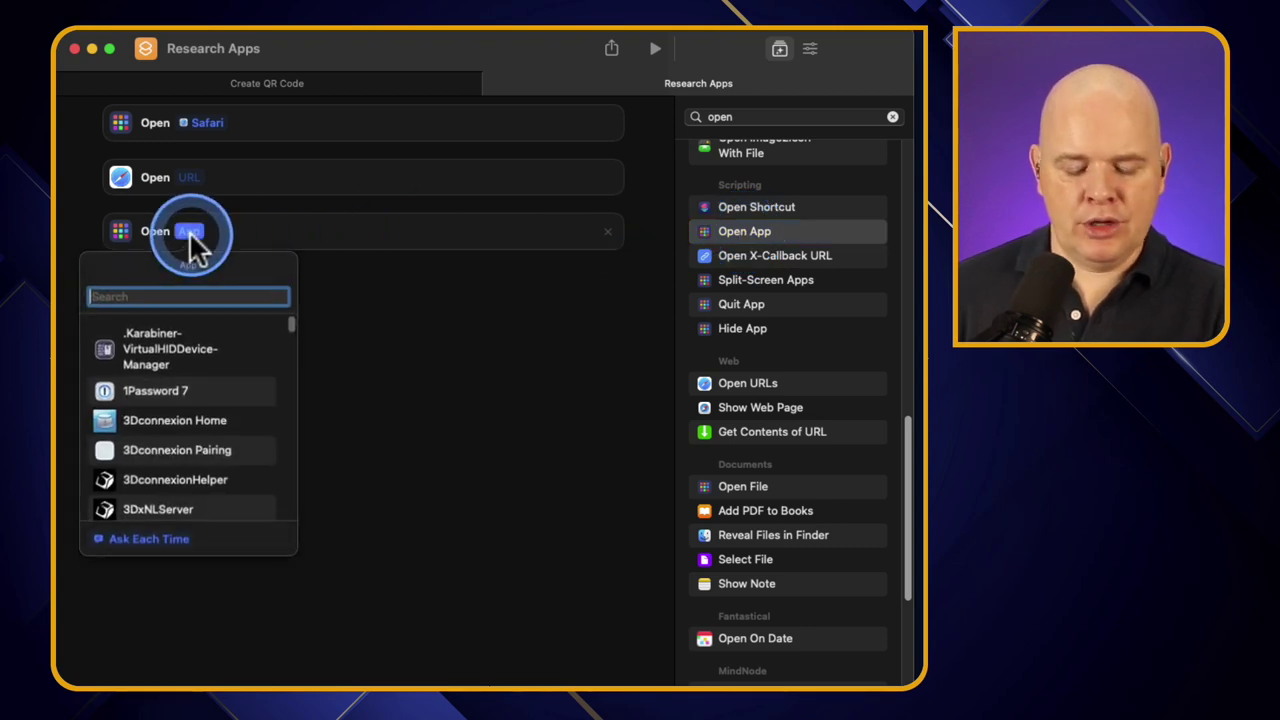
type("word")
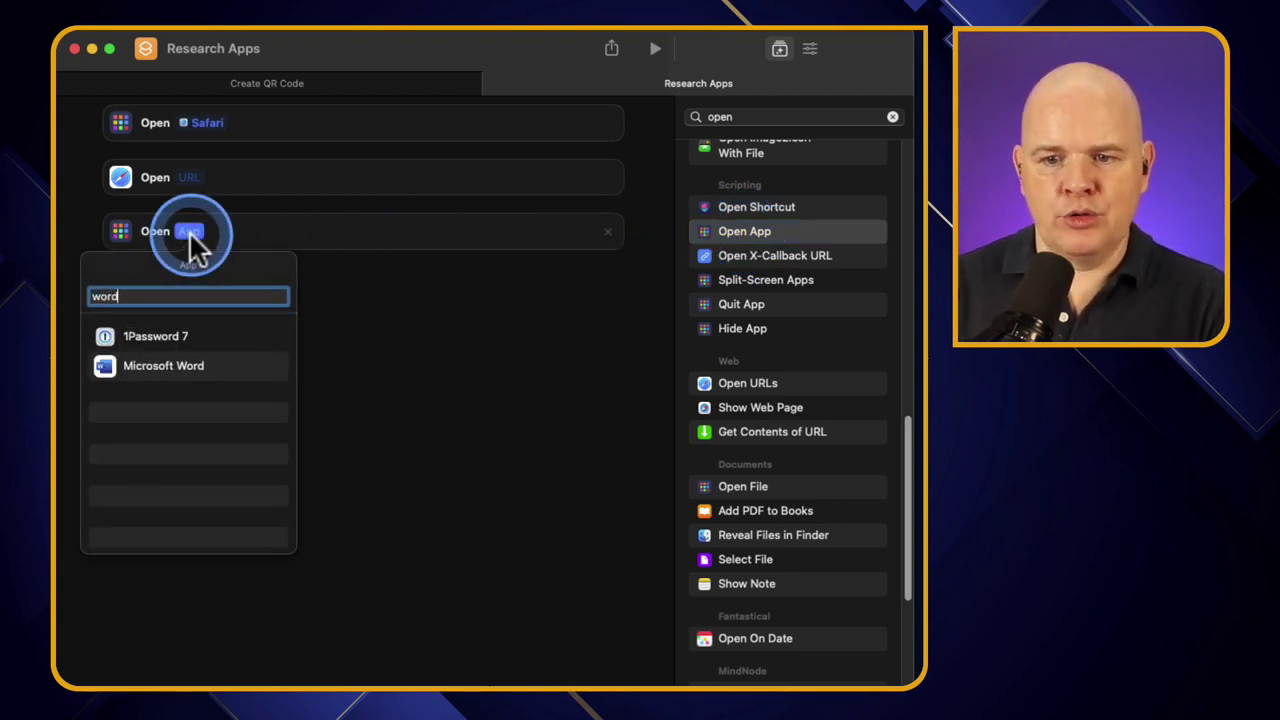
left_click(165, 367)
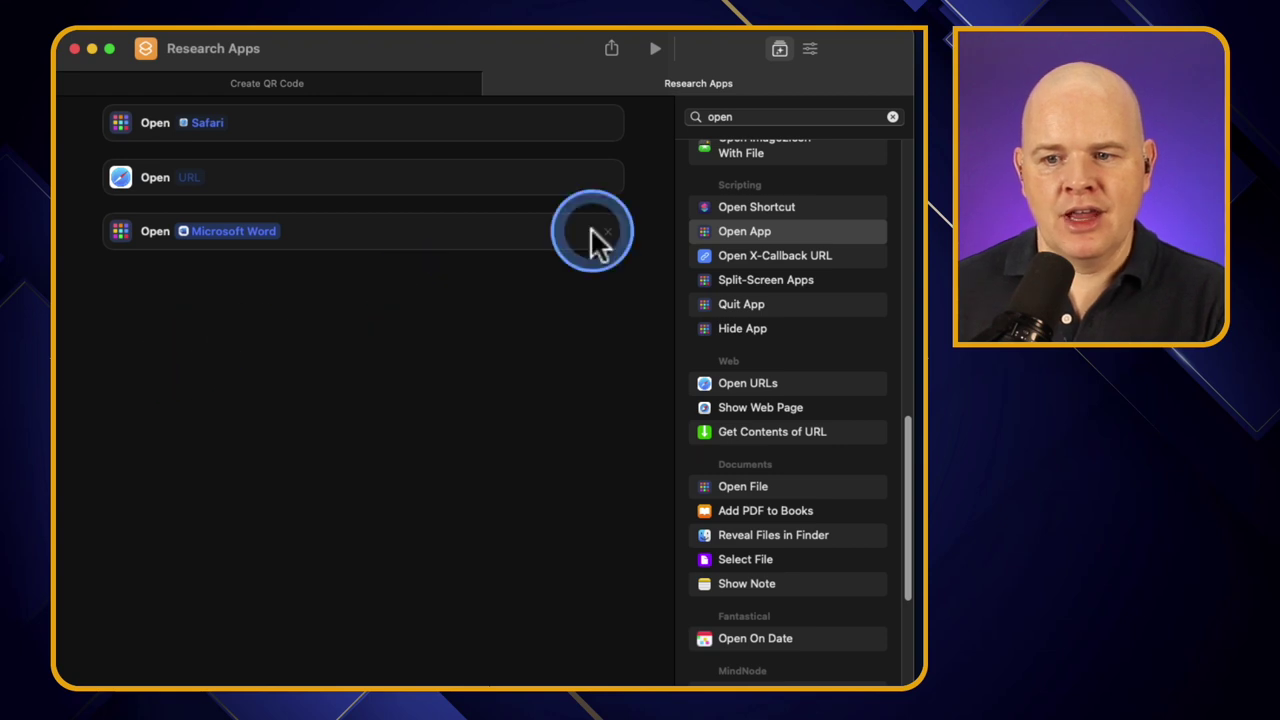
Add a third Open App action at the end of the shortcut and set its app to Notes.
double_click(724, 231)
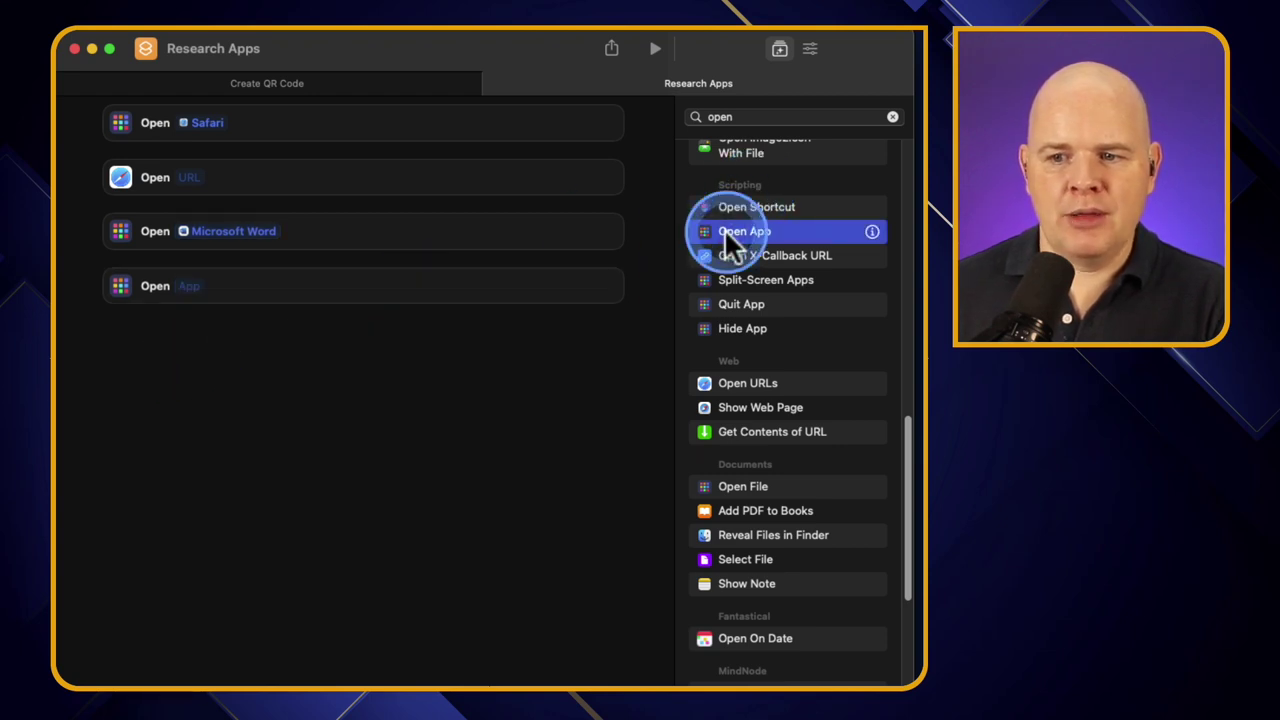
left_click(191, 285)
type("Notes")
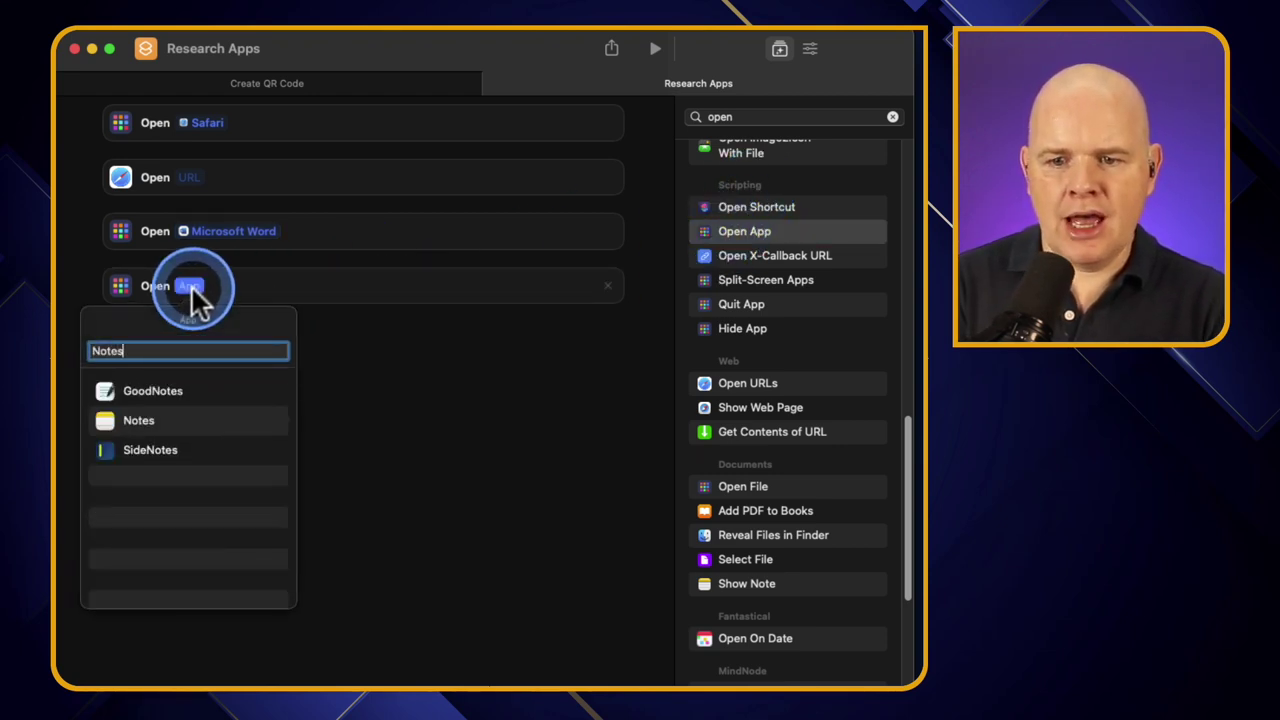
left_click(124, 418)
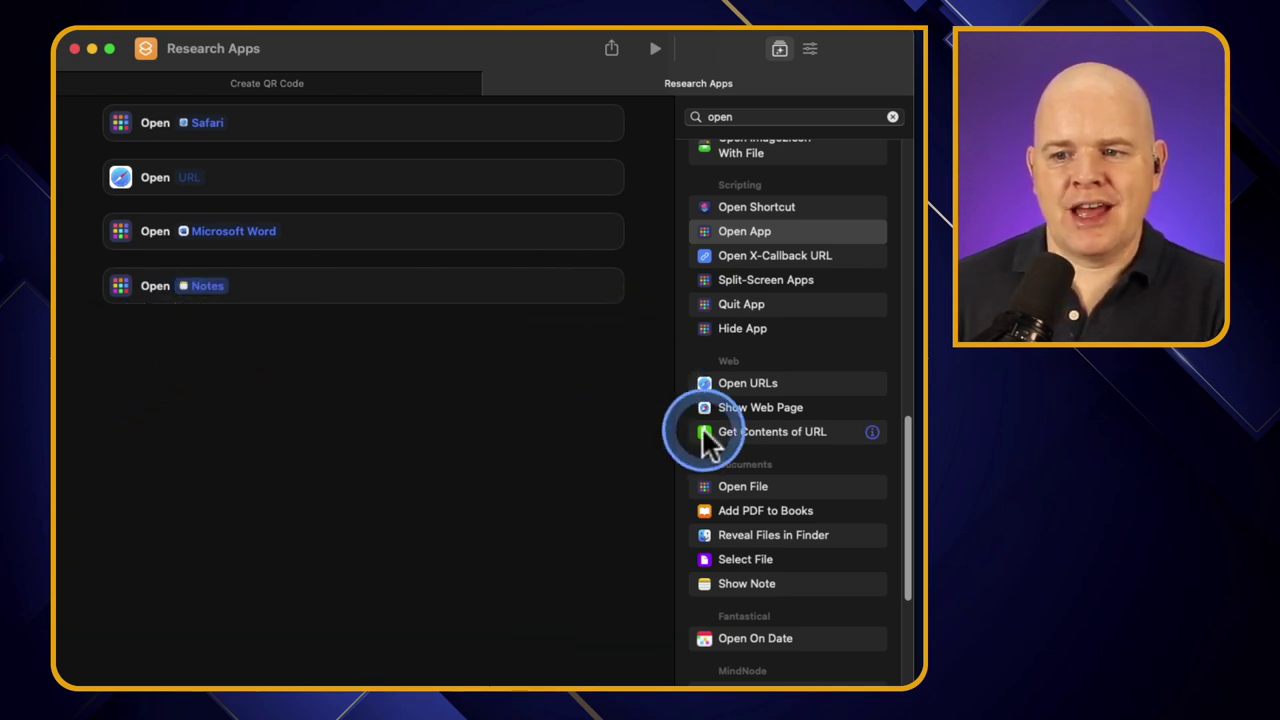
Add an Open File action below the Notes action and view its app and file choices, leaving the file unset.
double_click(755, 484)
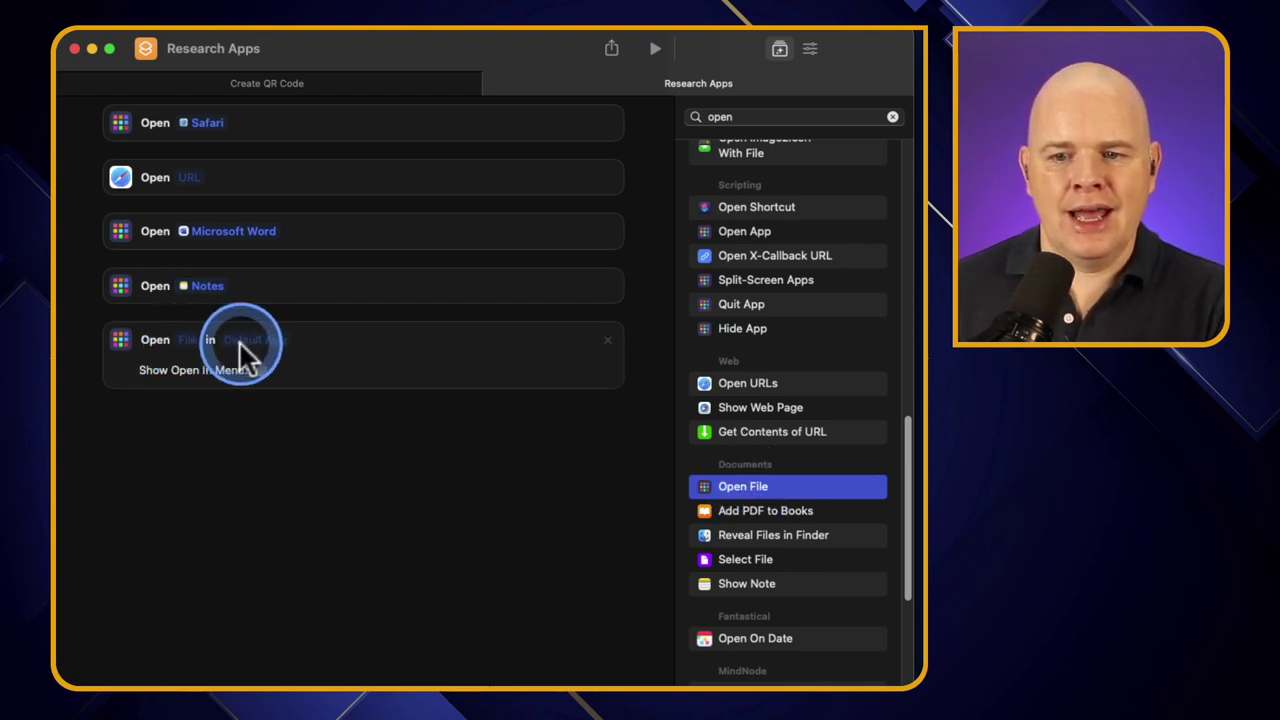
left_click(239, 341)
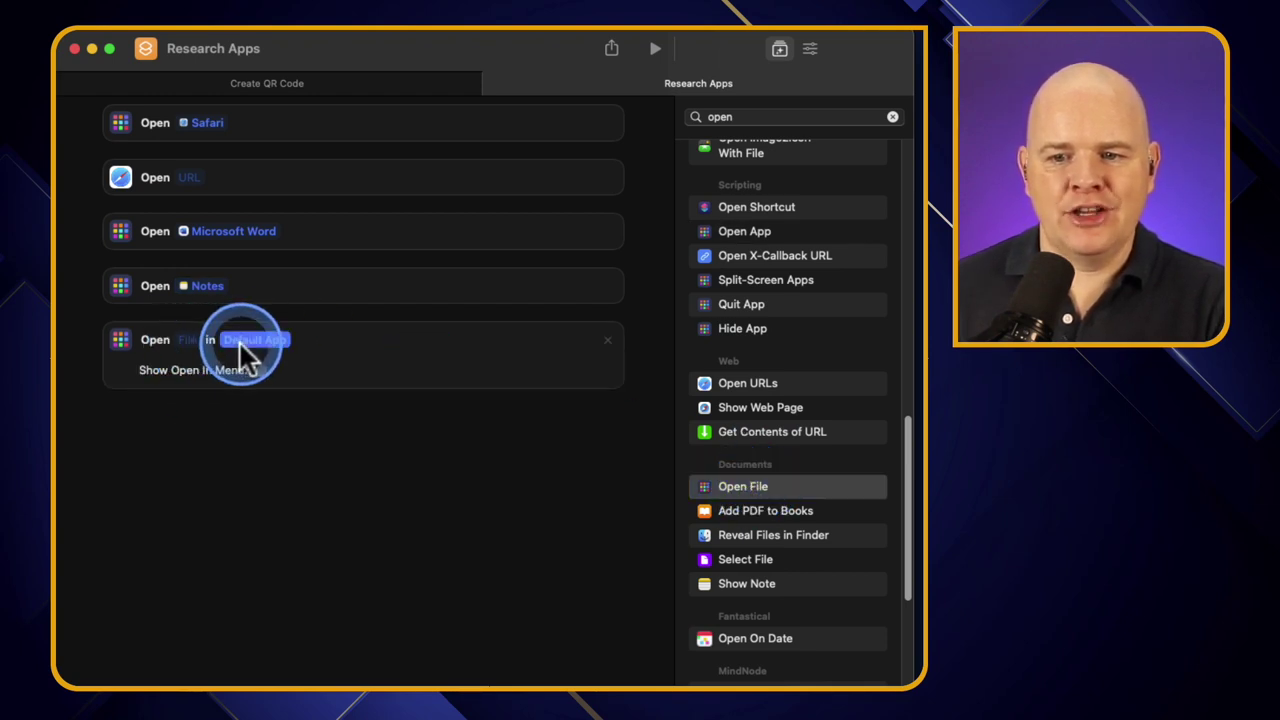
left_click(187, 340)
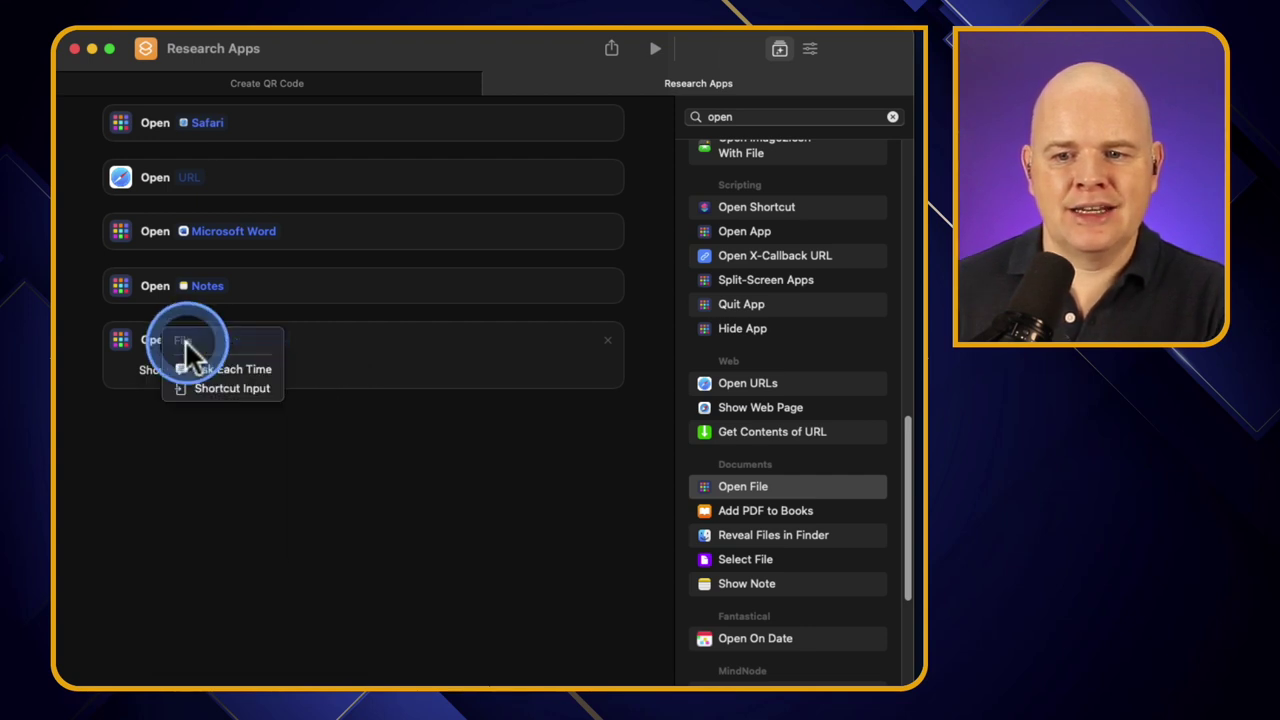
left_click(376, 352)
left_click(189, 340)
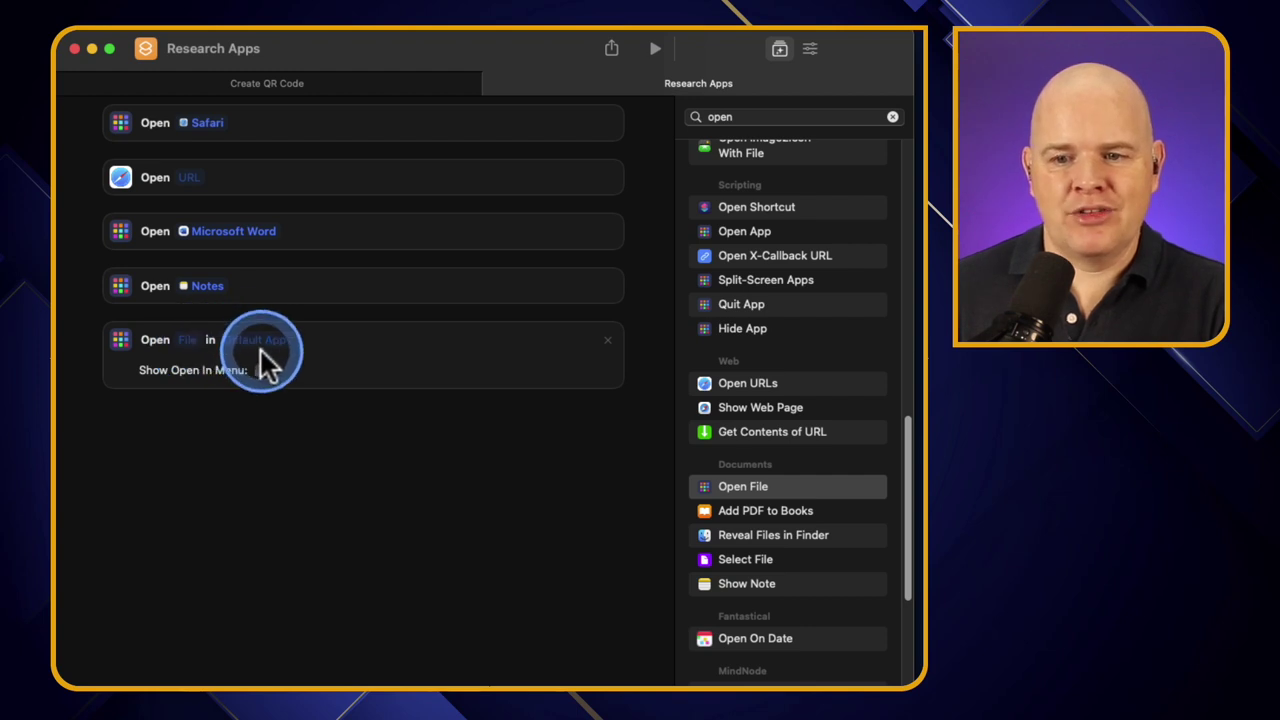
left_click(185, 341)
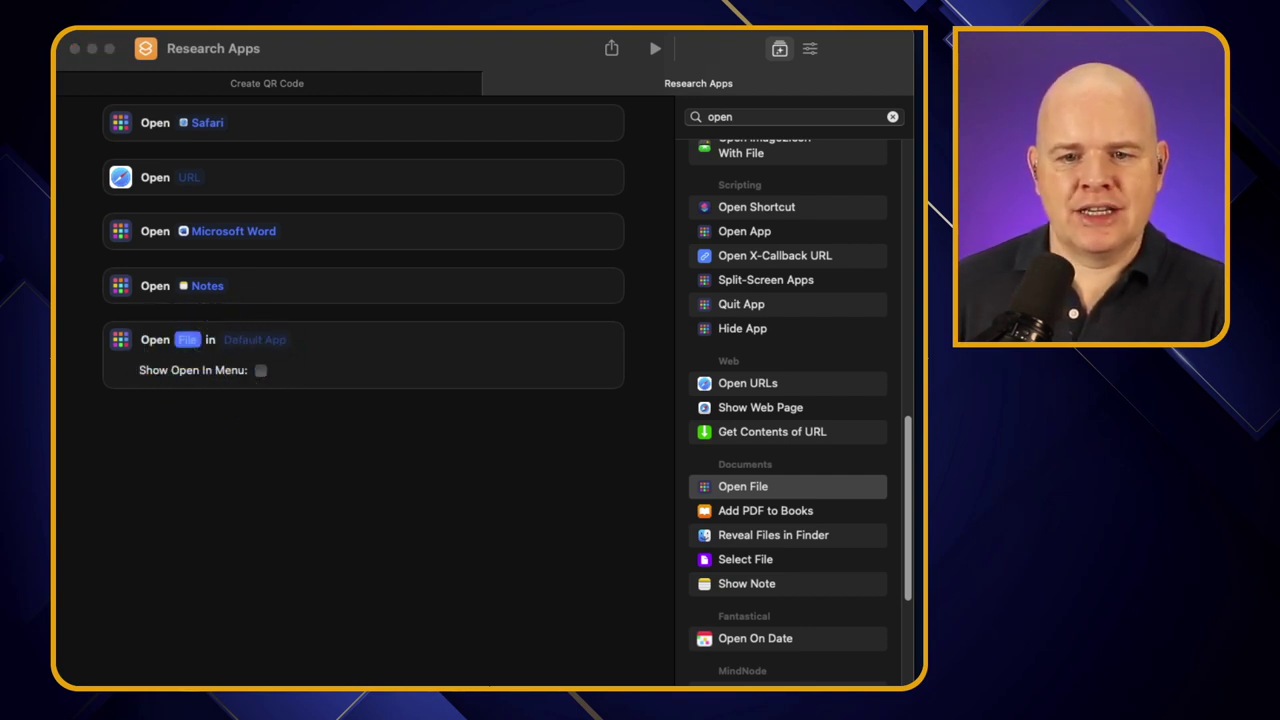
left_click_drag(60, 491, 57, 458)
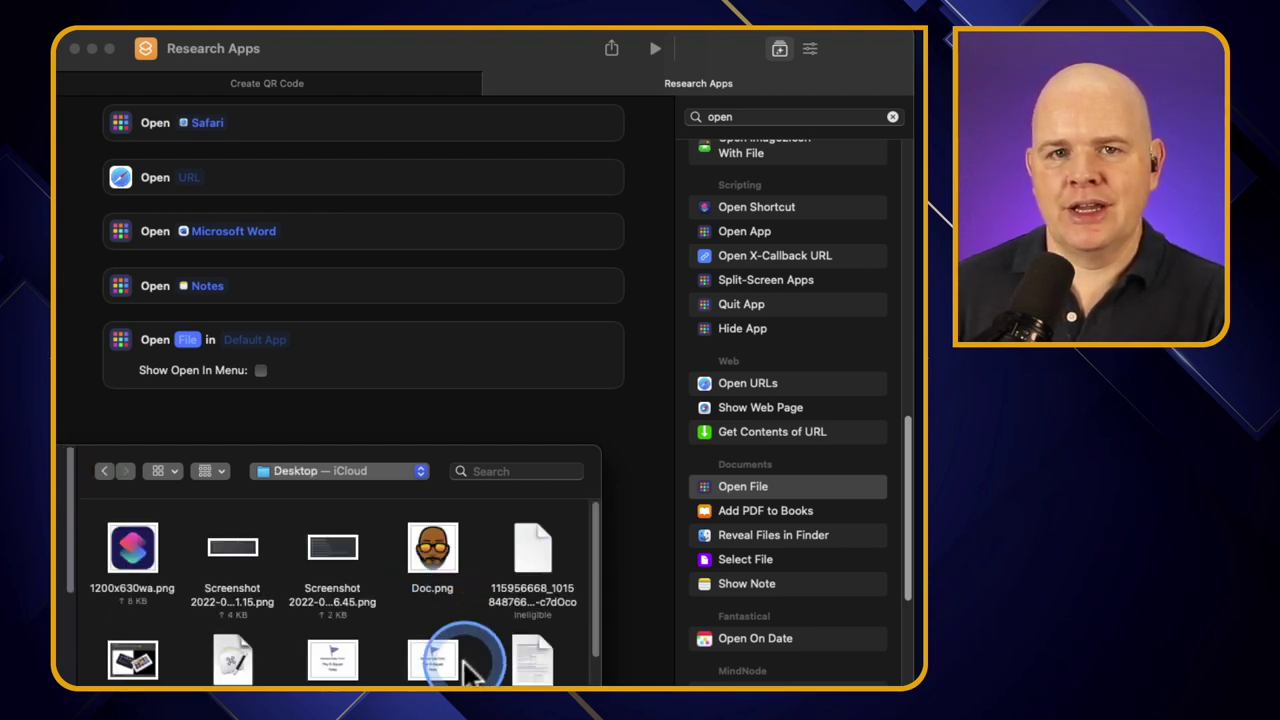
key("Escape")
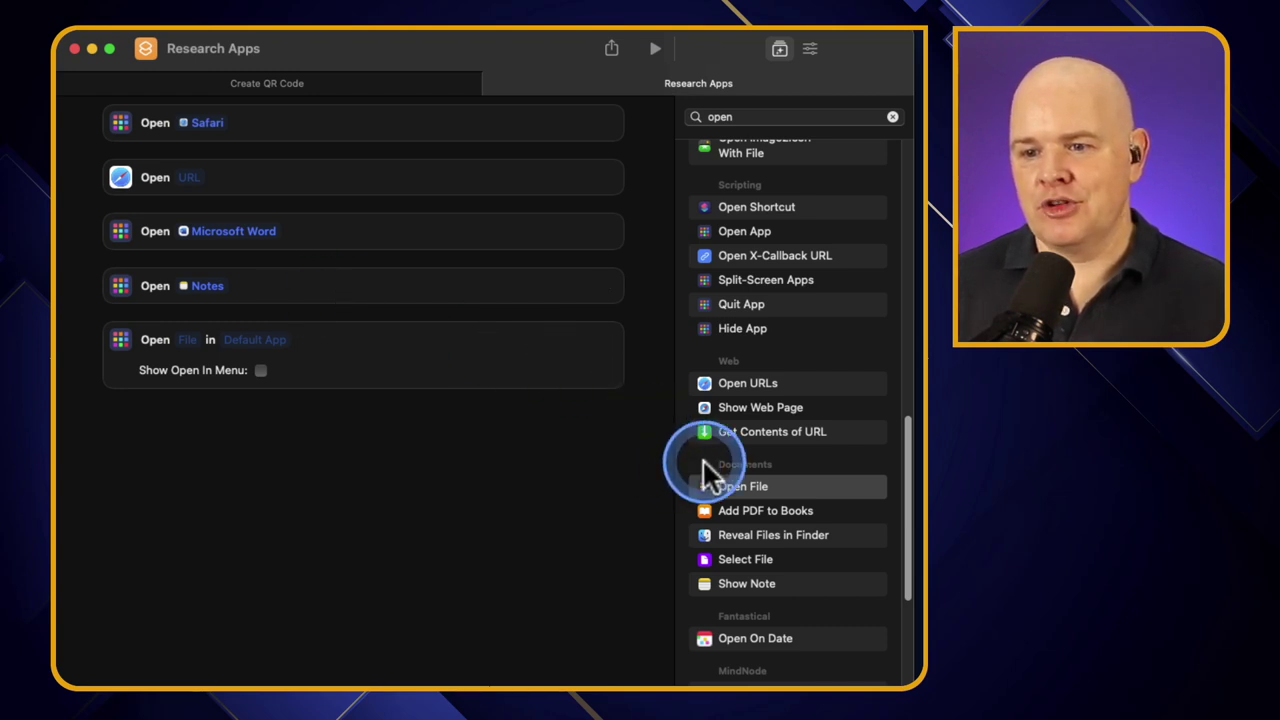
Add a Reveal Files in Finder action at the end of the shortcut and browse for its files, leaving them unset.
scroll(754, 579, "down", 3)
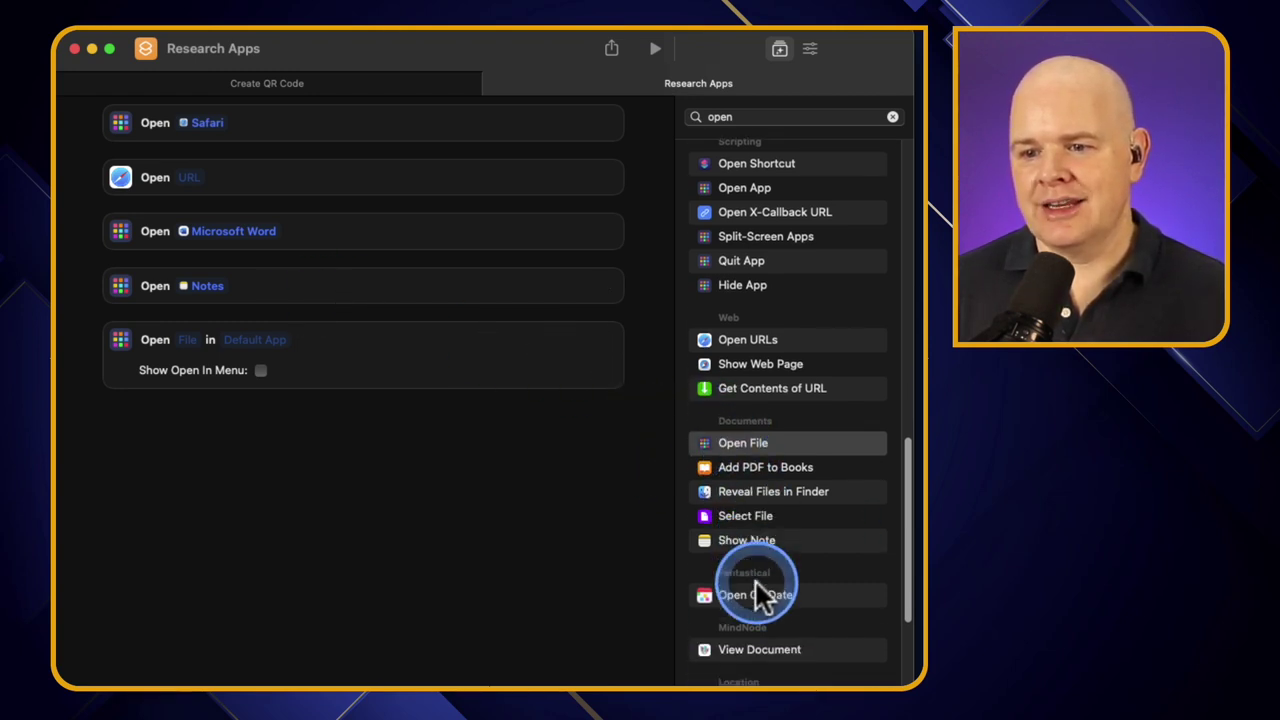
scroll(754, 579, "up", 5)
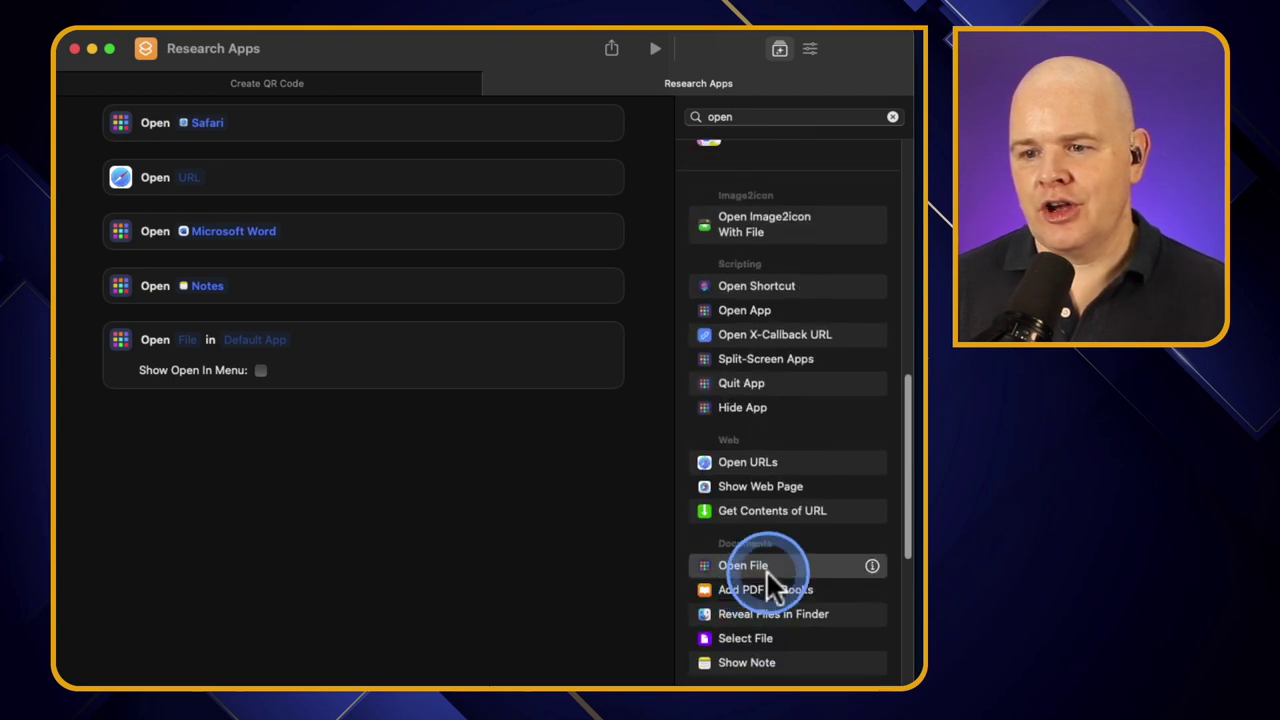
left_click(805, 565)
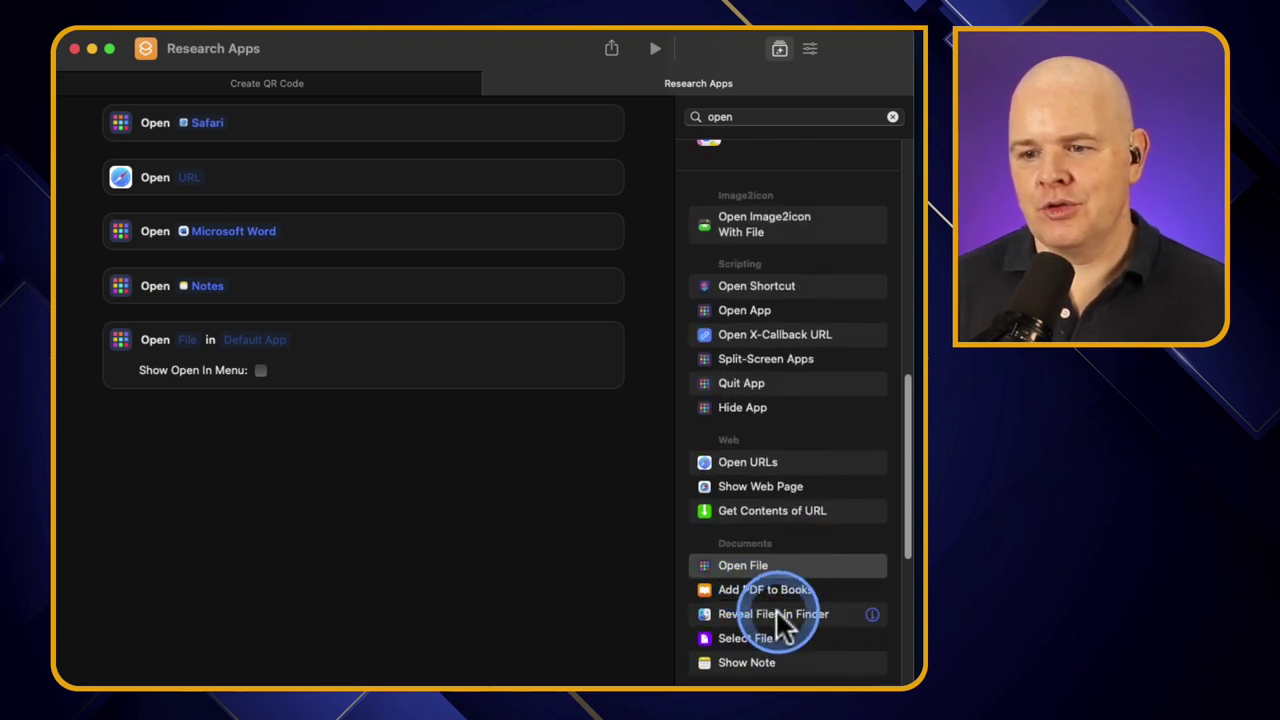
left_click(776, 613)
mouse_move(776, 613)
left_mouse_down()
mouse_move(665, 587)
mouse_move(796, 611)
left_mouse_up()
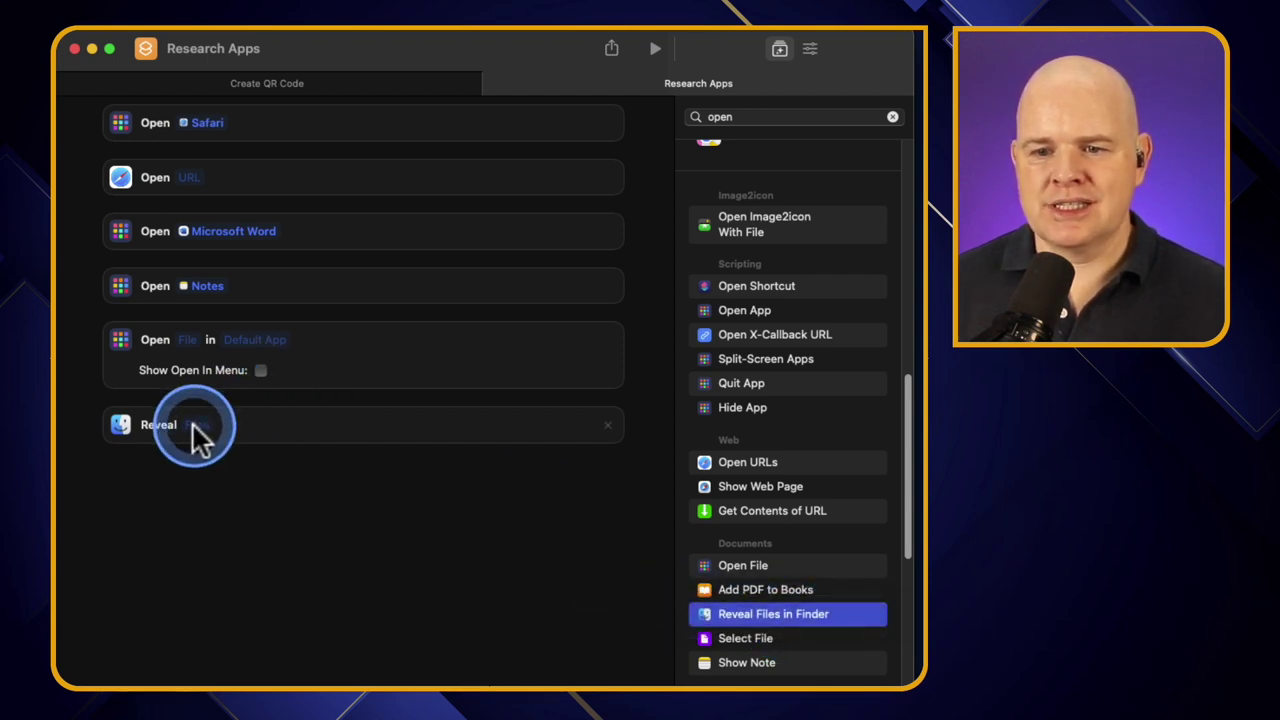
left_click(196, 425)
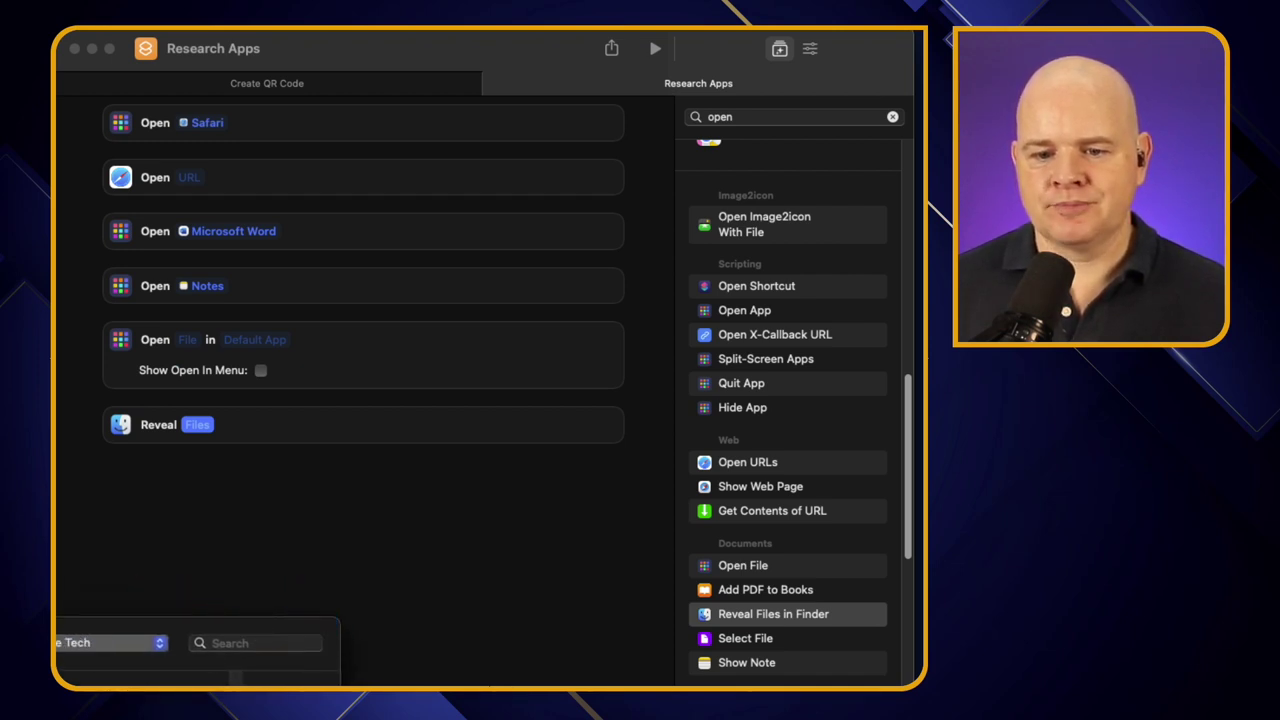
left_click(175, 636)
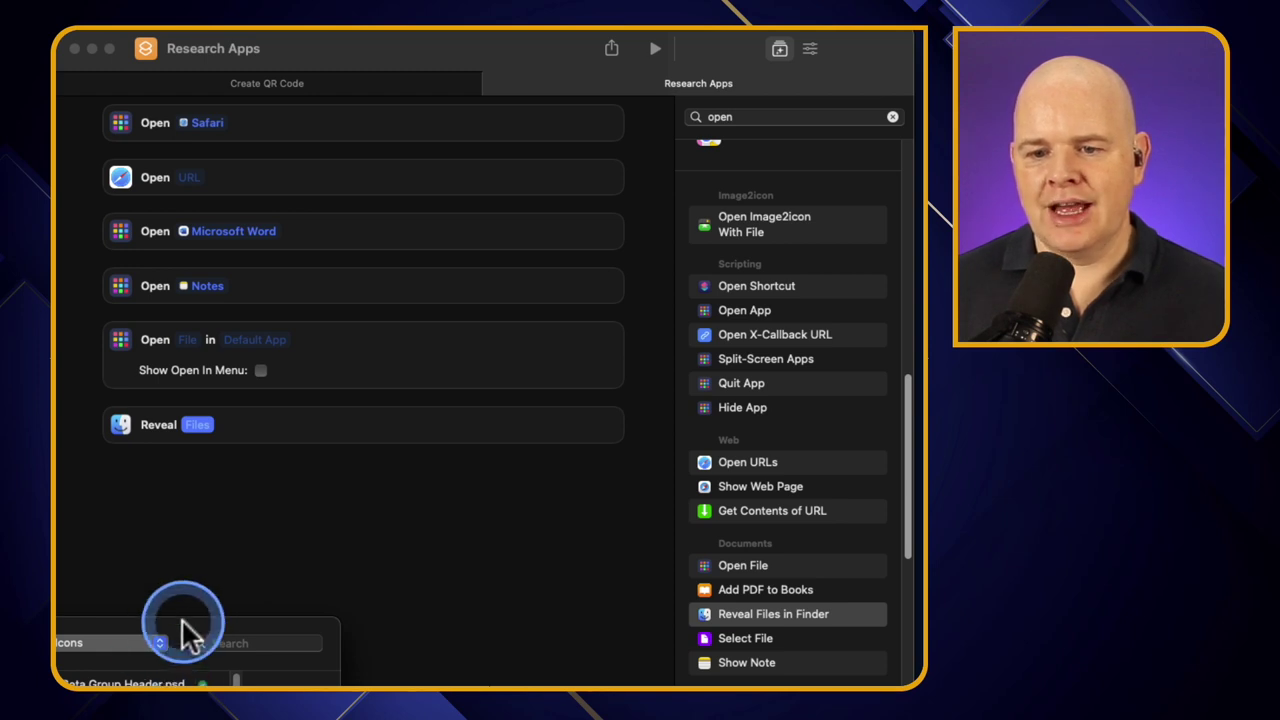
left_click(135, 456)
left_click(225, 416)
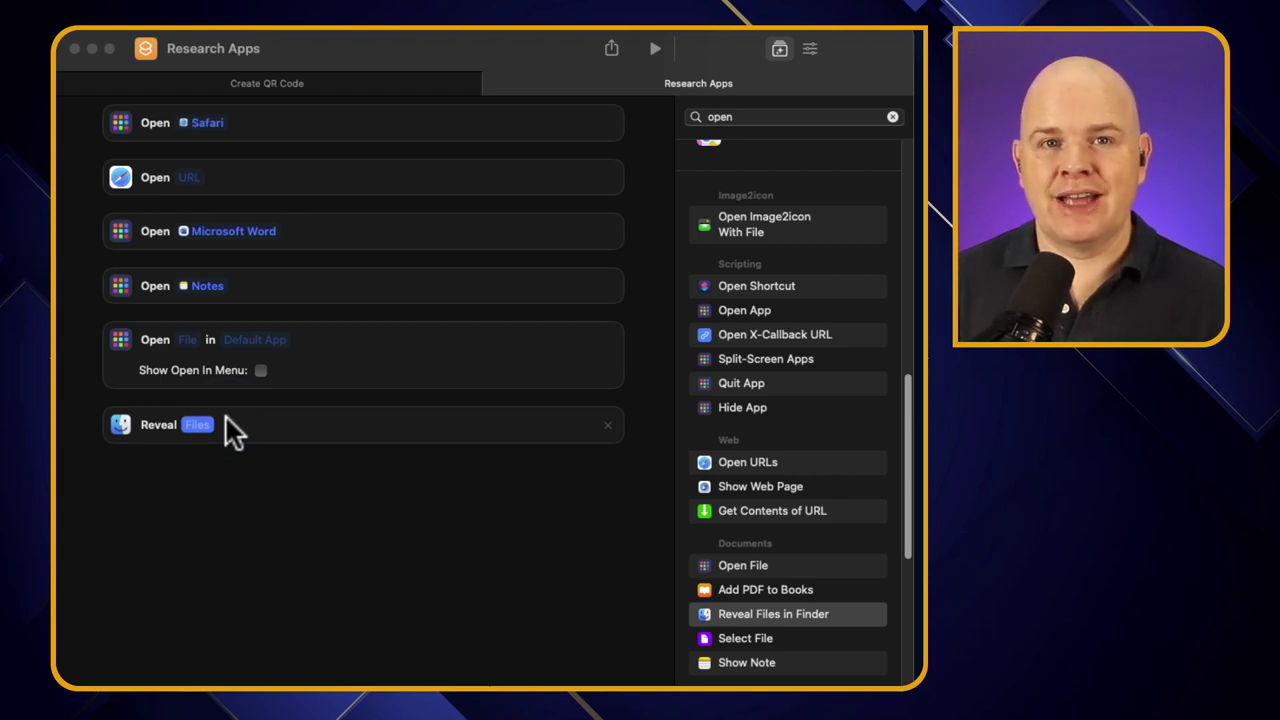
left_click(233, 395)
Return to the All Shortcuts overview and rename the Research Apps shortcut to "Open Research Apps".
left_click(459, 63)
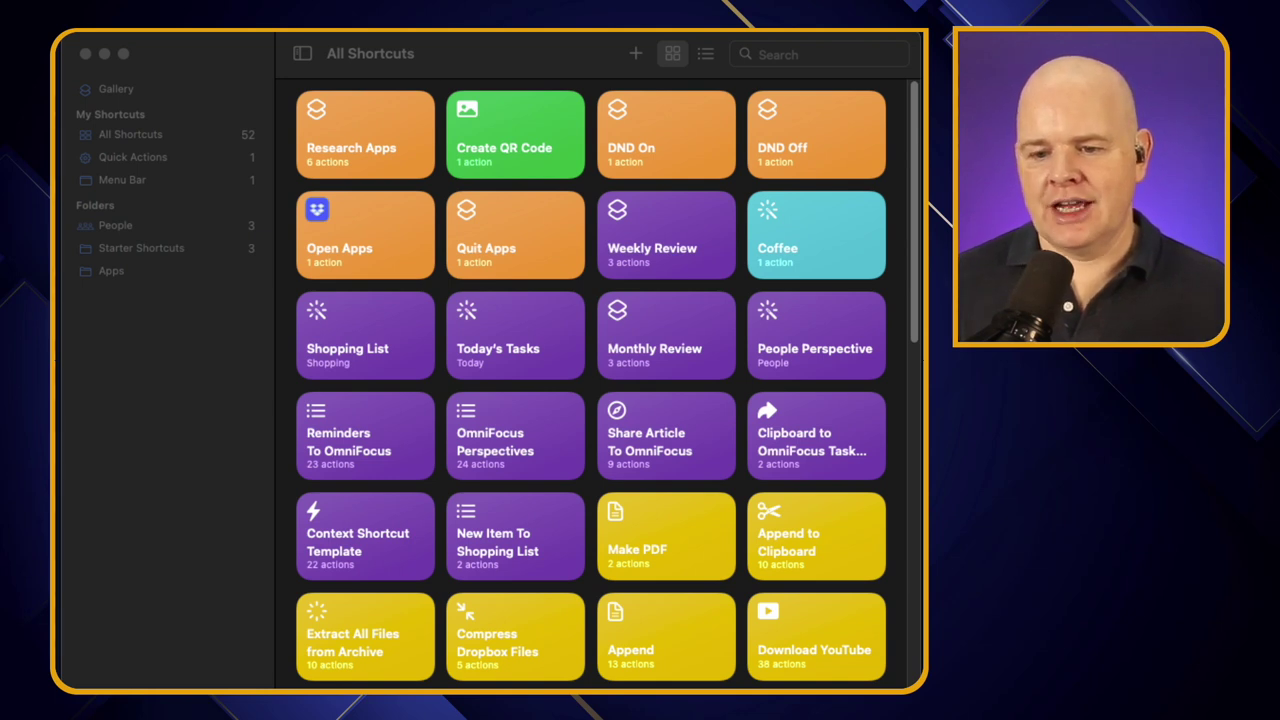
left_click(330, 145)
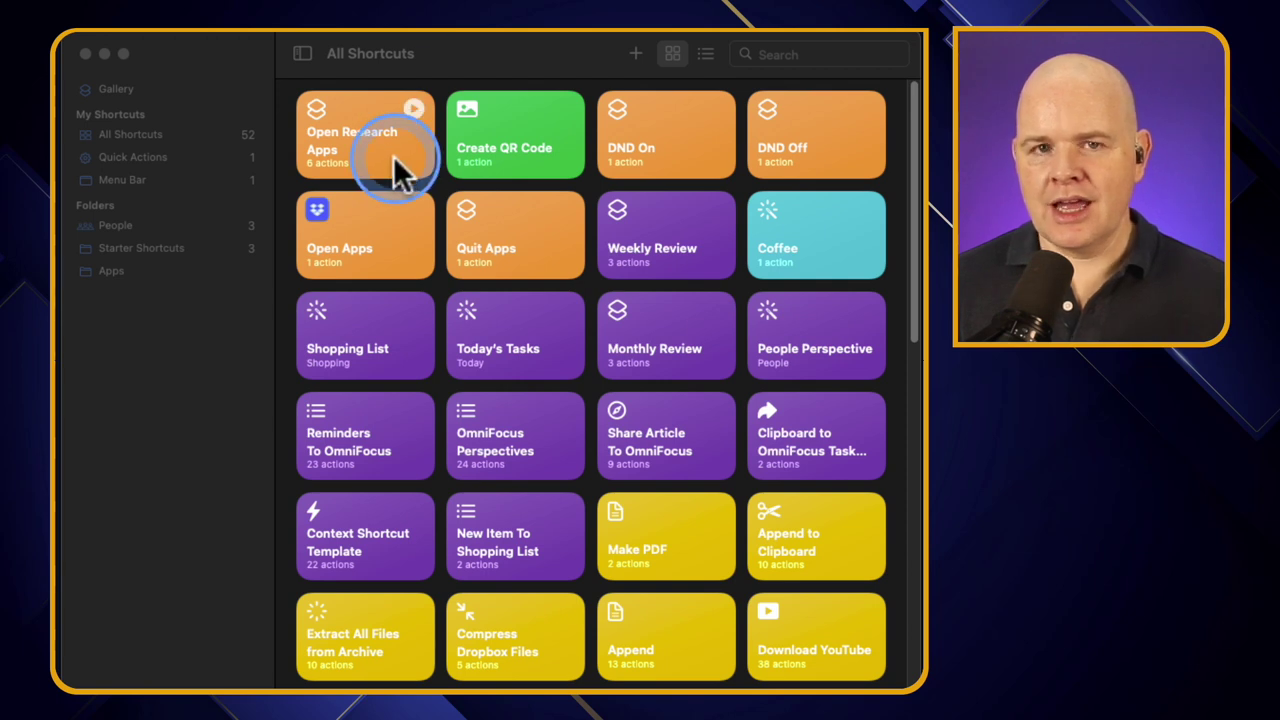
left_click(355, 168)
Create a new shortcut and name it "Close Research Apps".
left_click(636, 54)
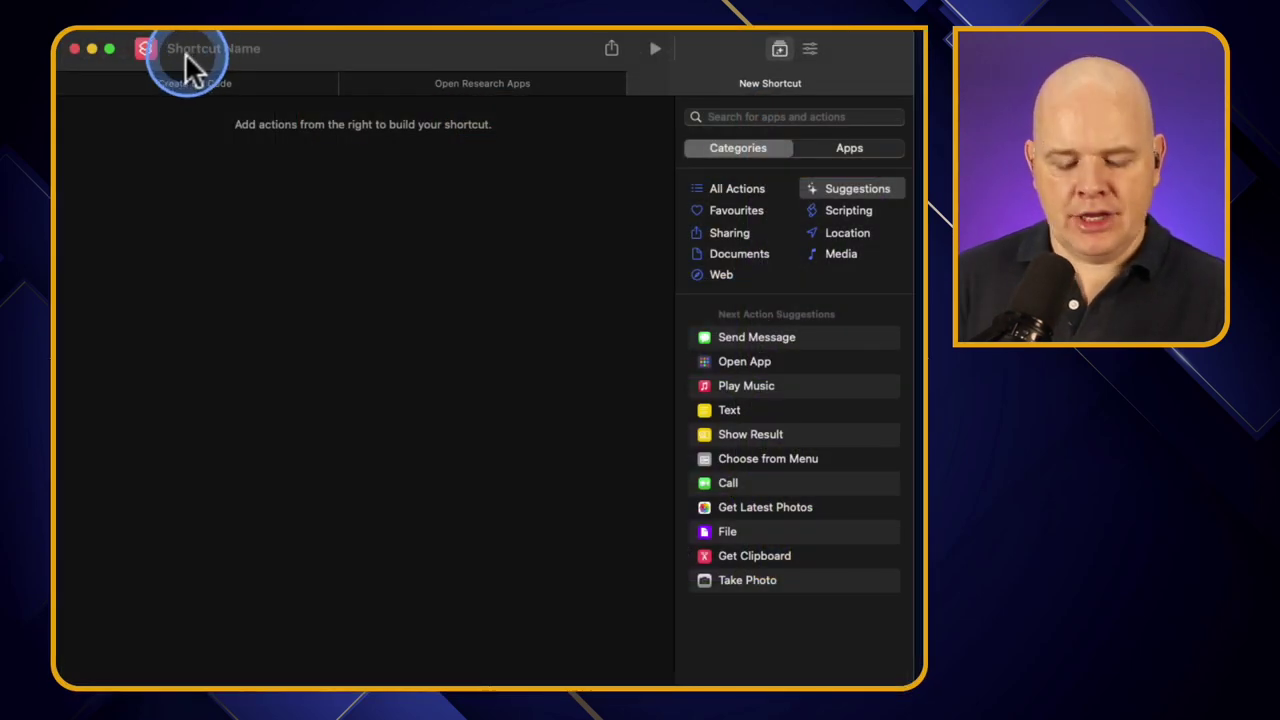
left_click(185, 52)
type("Close Research S")
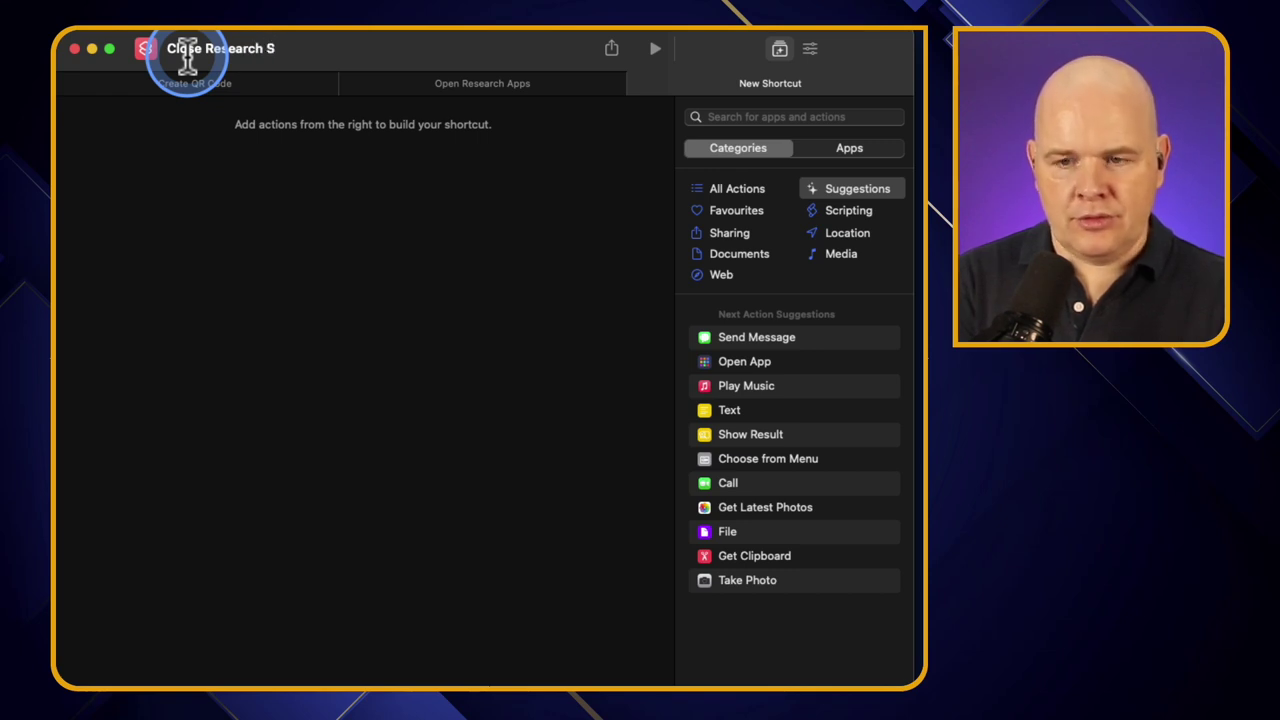
key("BackSpace")
type("Apps")
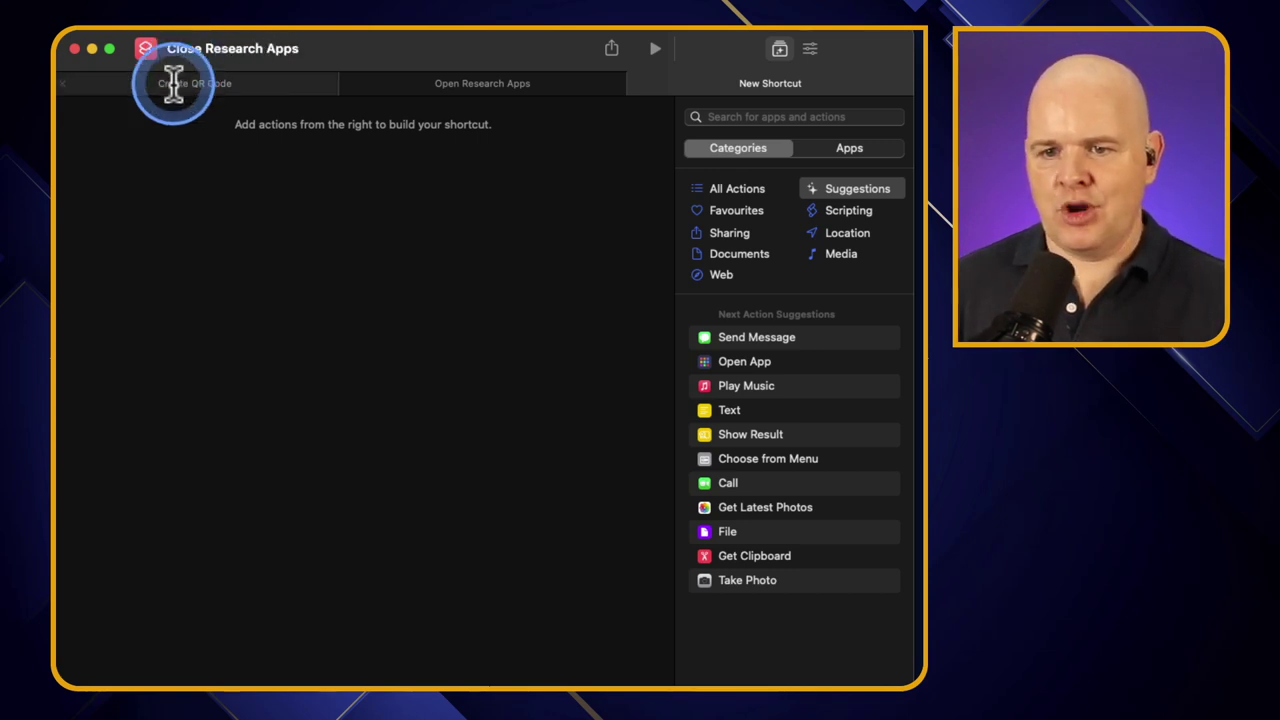
key("Return")
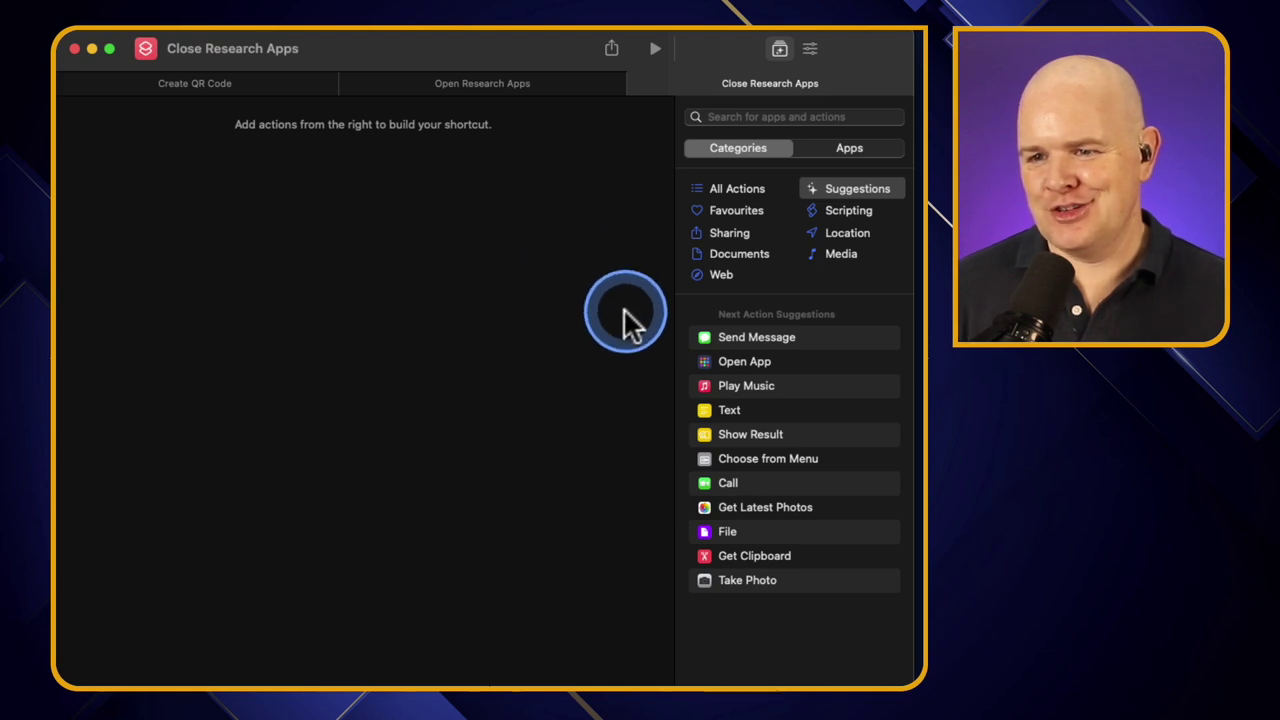
Search the actions for "close", add the Quit App action and set its app to Microsoft Word.
left_click(735, 117)
type("close")
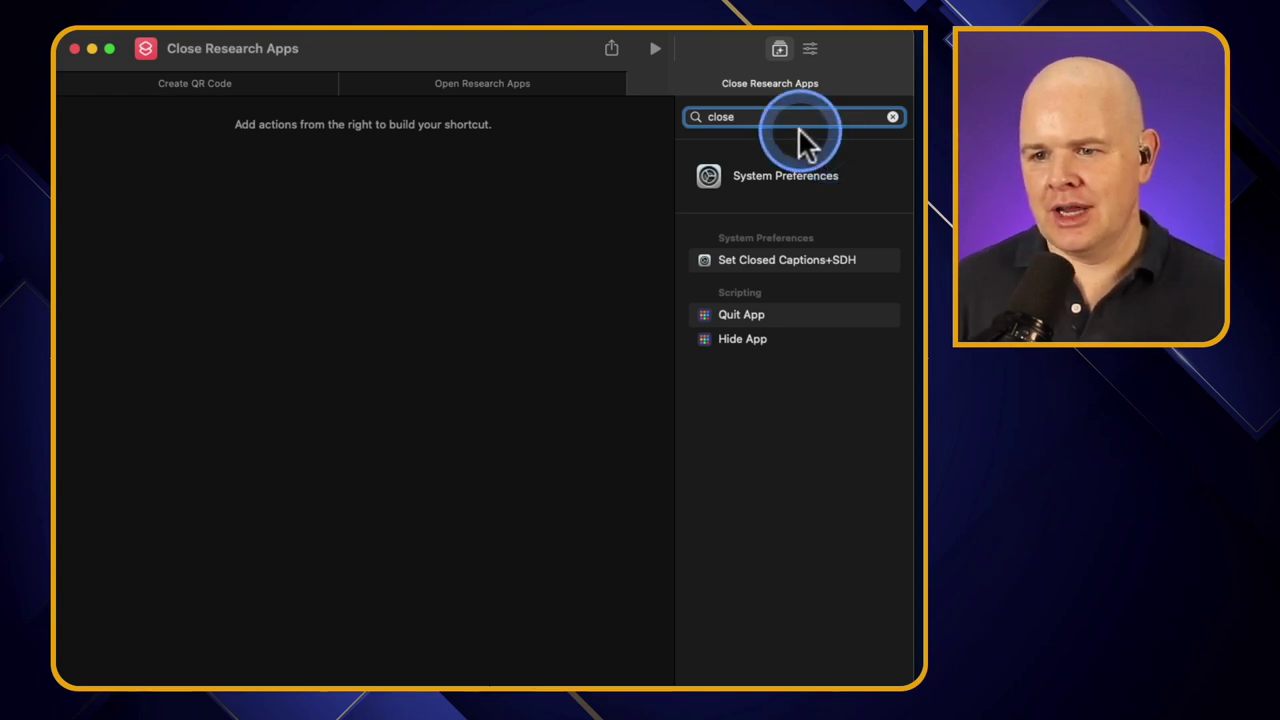
double_click(760, 313)
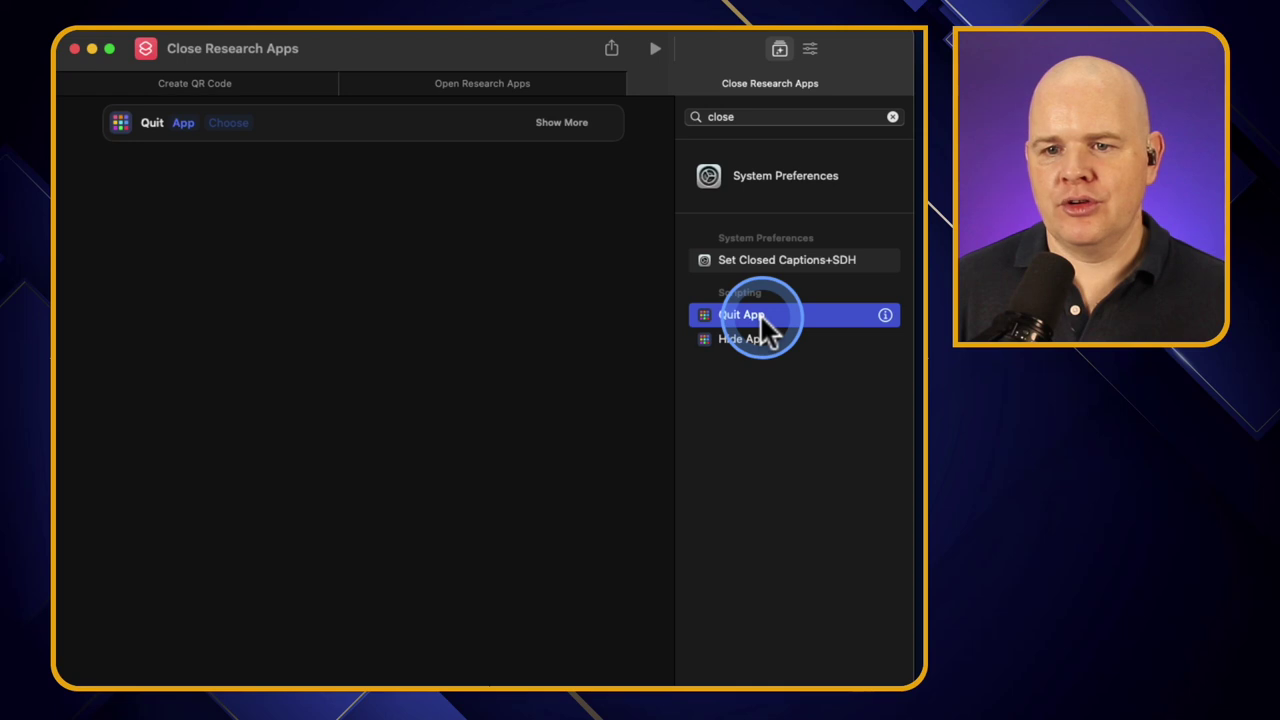
left_click(228, 122)
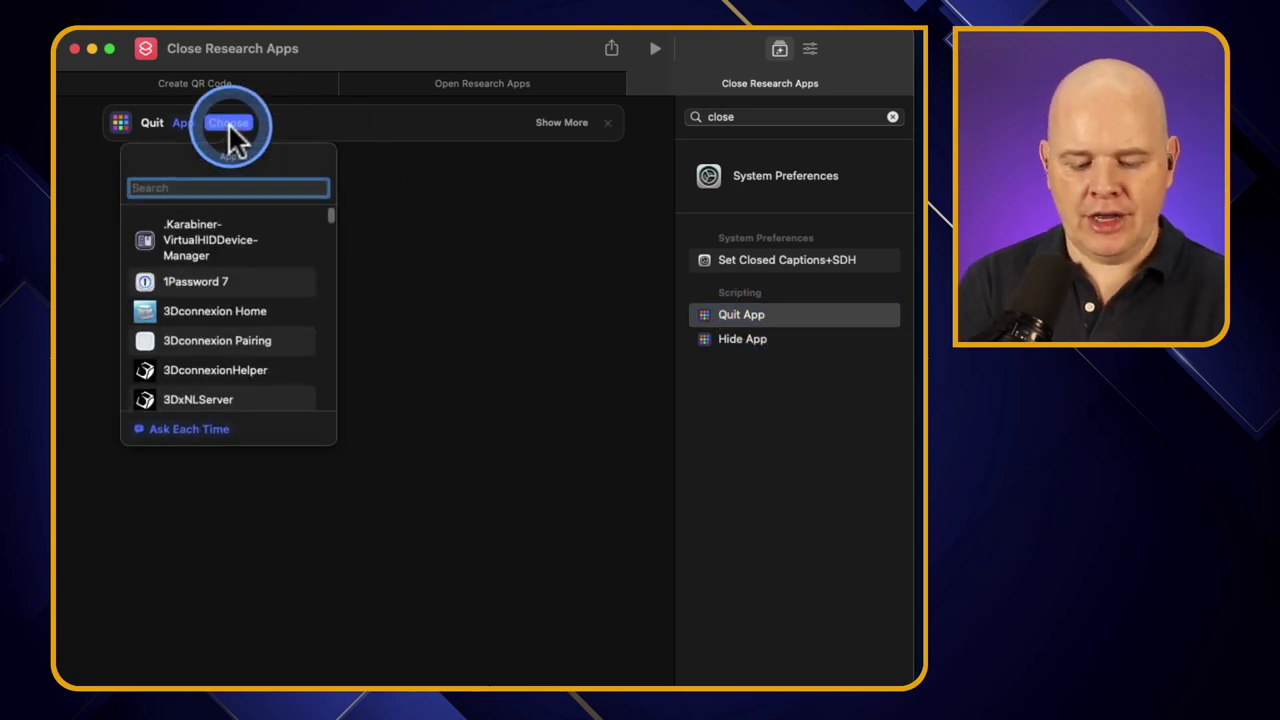
type("Word")
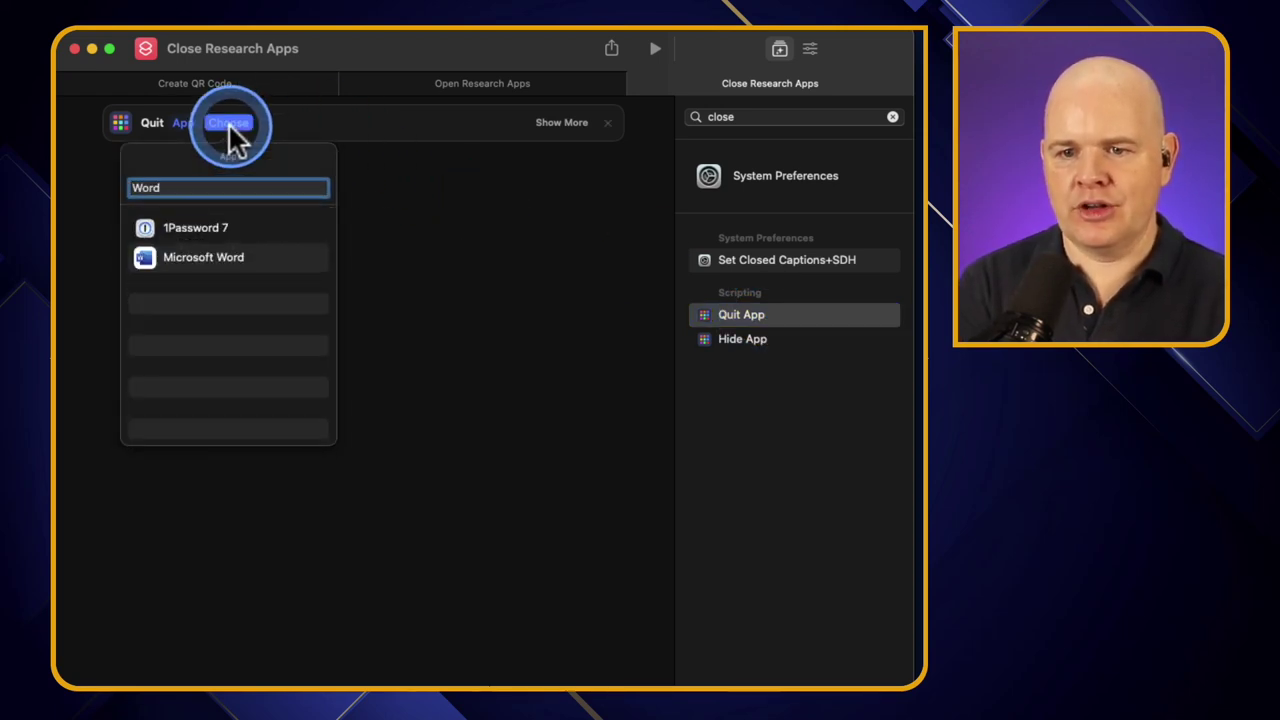
left_click(176, 258)
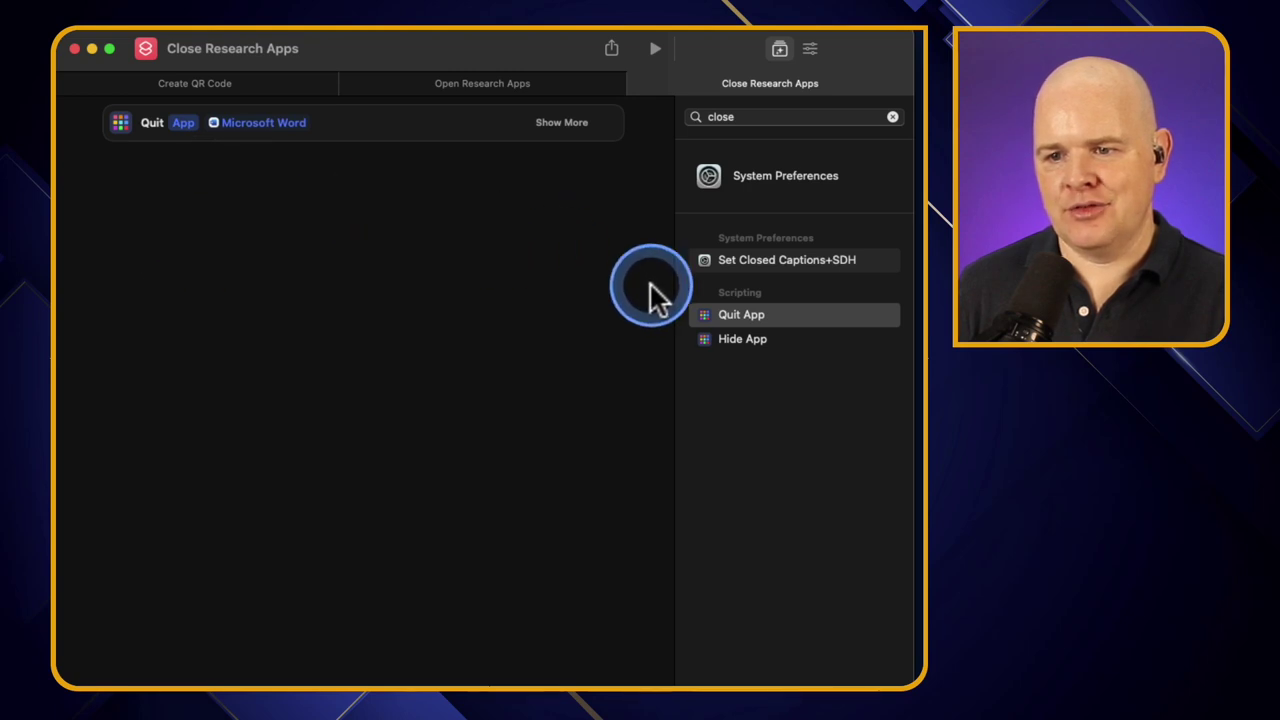
Add a second Quit App action below the Microsoft Word one and set its app to Safari.
double_click(727, 314)
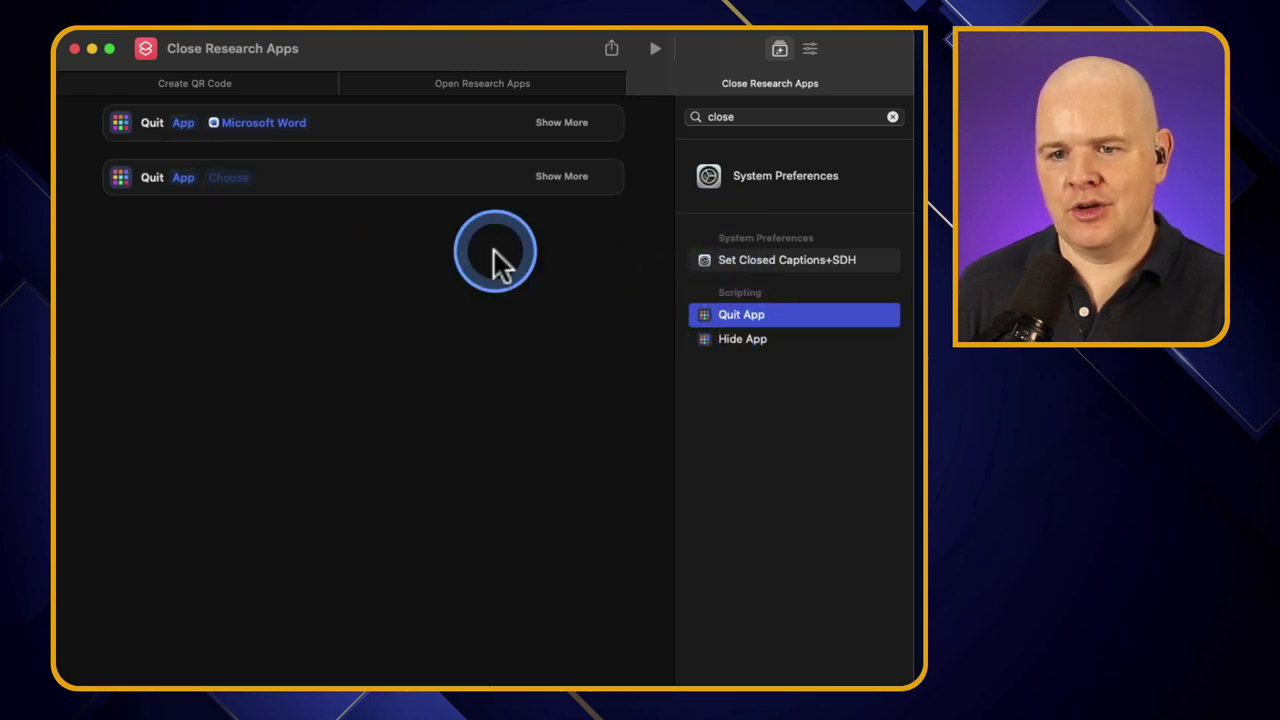
left_click(232, 180)
type("Safari")
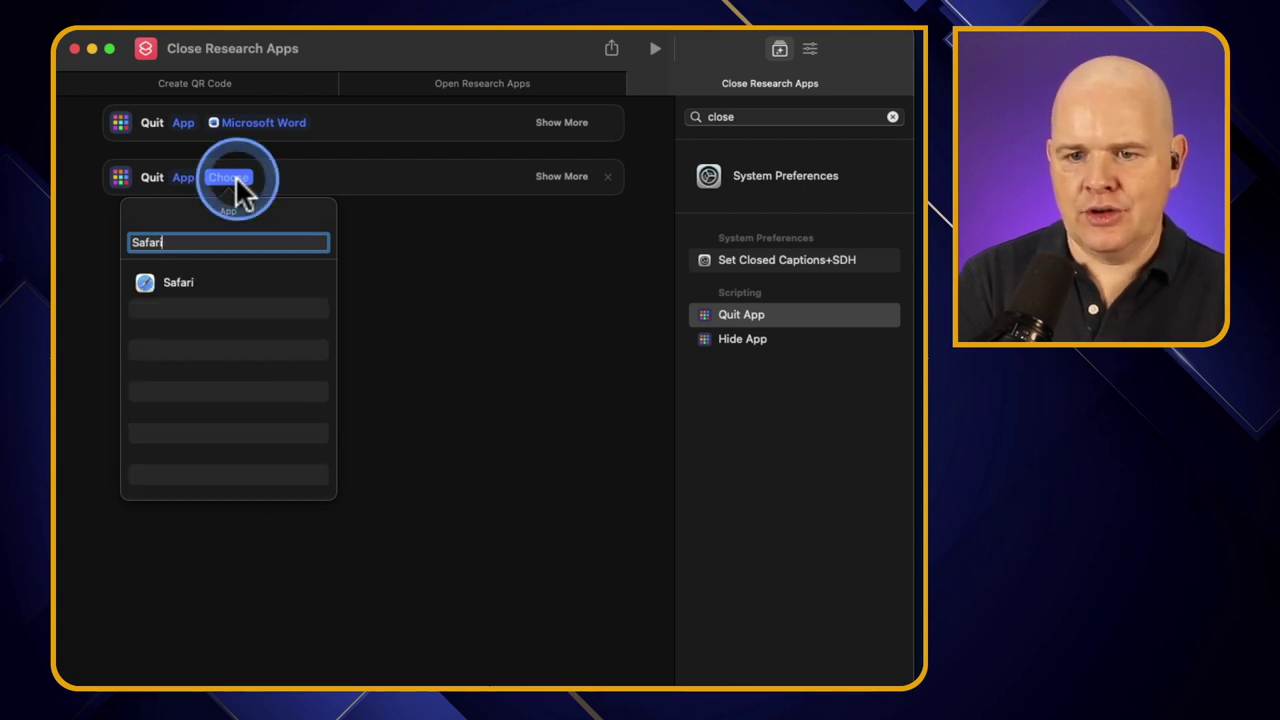
left_click(494, 245)
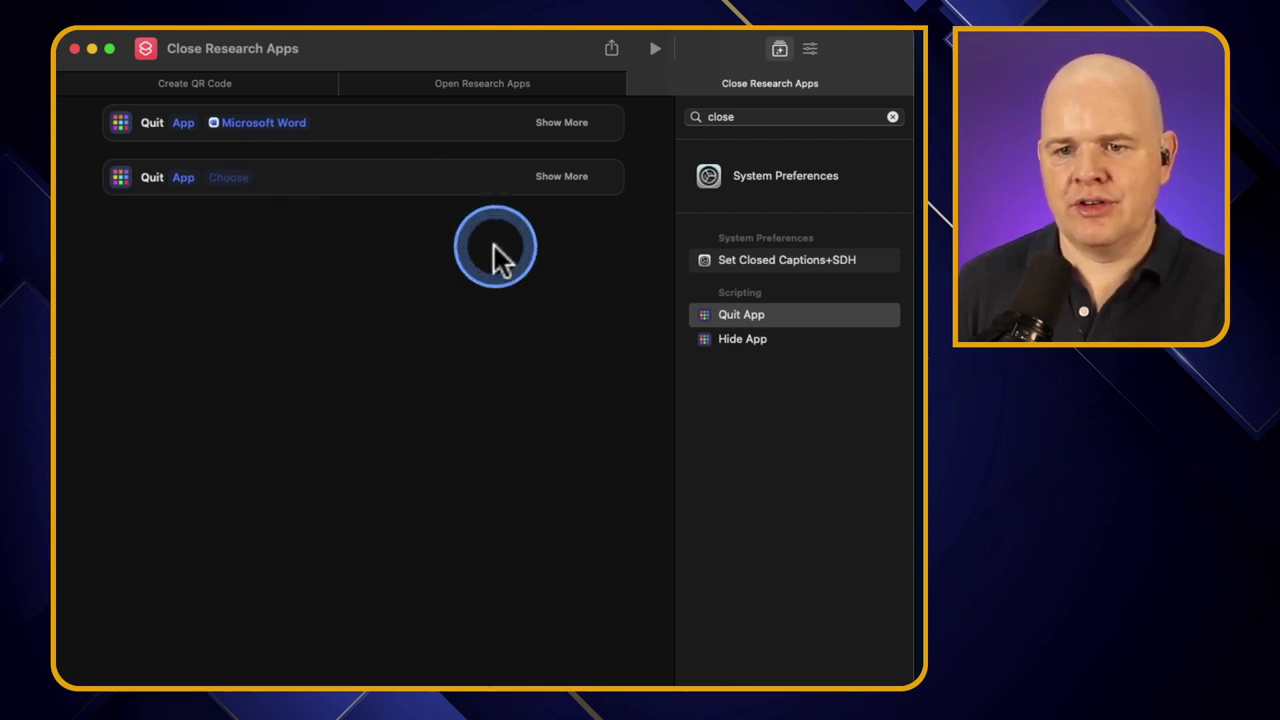
left_click(226, 177)
left_click(221, 170)
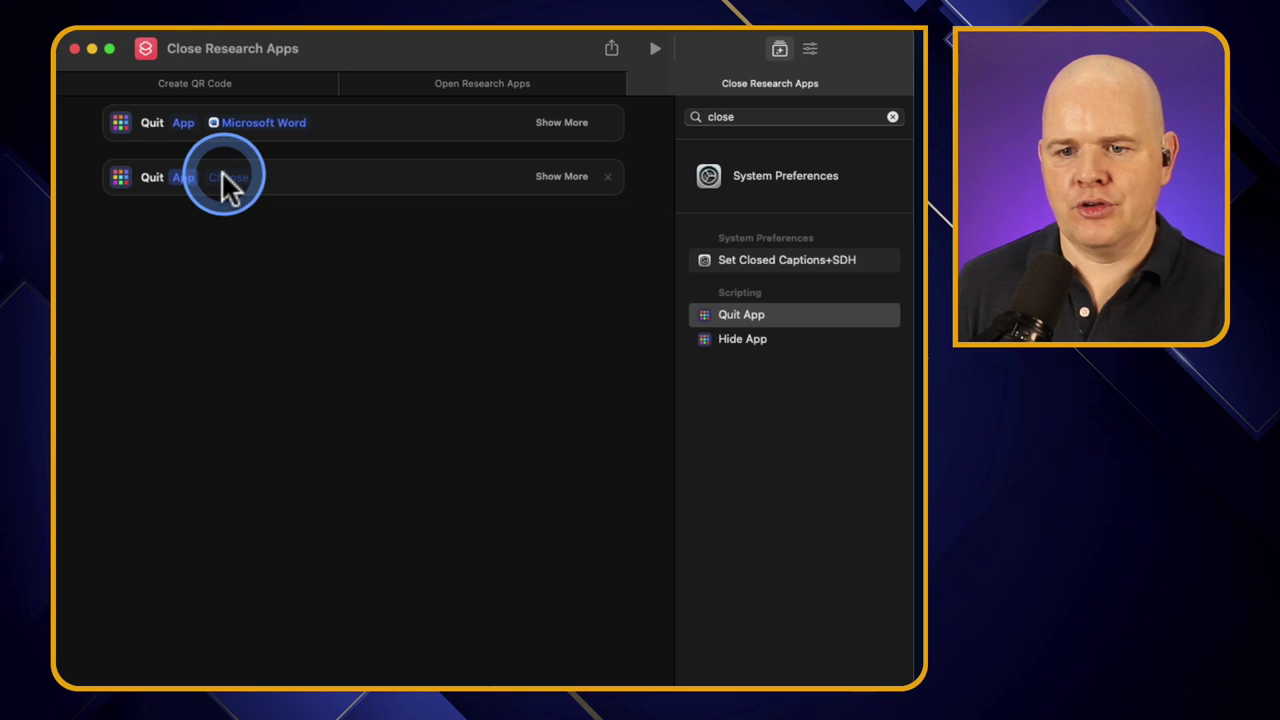
left_click(224, 175)
type("safari")
left_click(166, 276)
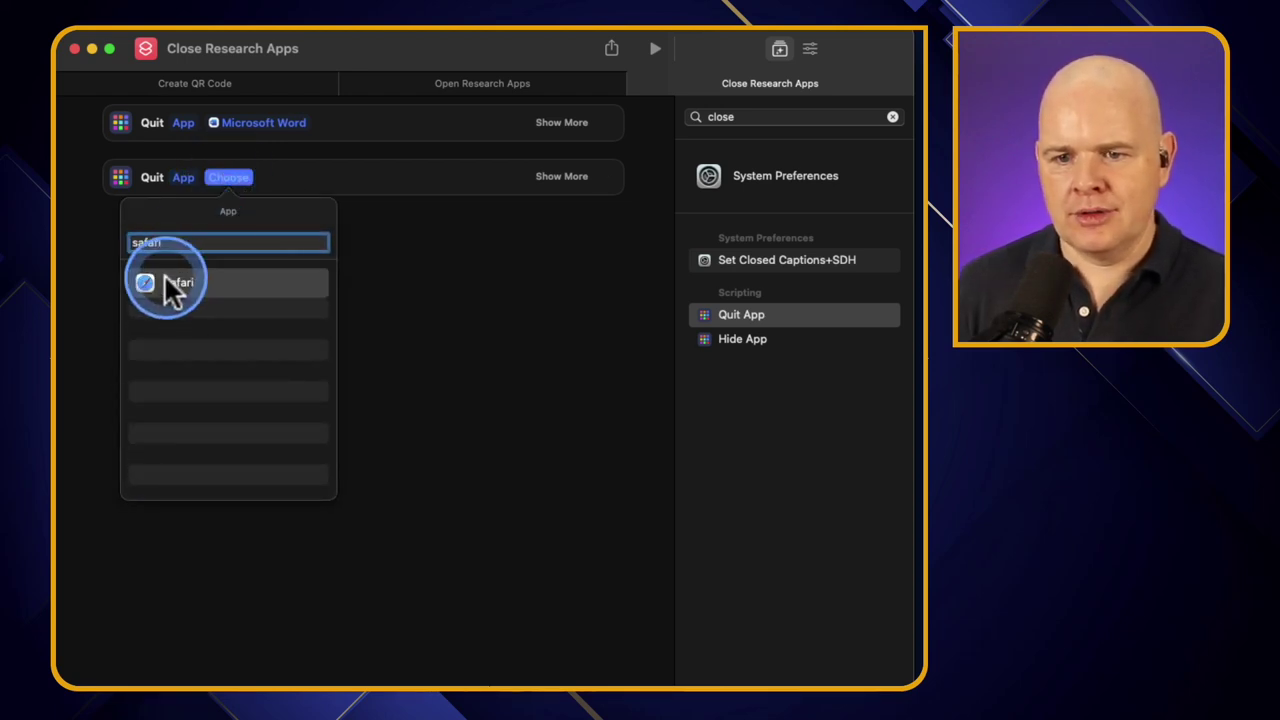